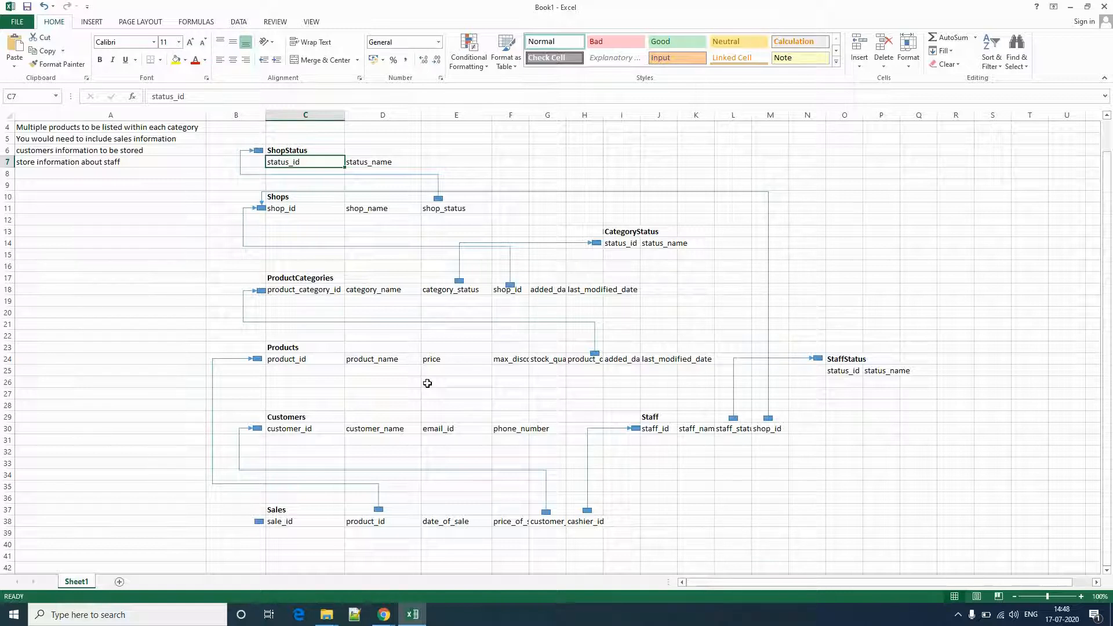
# Switch to pgAdmin in Chrome and expand the tutorial server in the object tree.
pyautogui.click(383, 614)
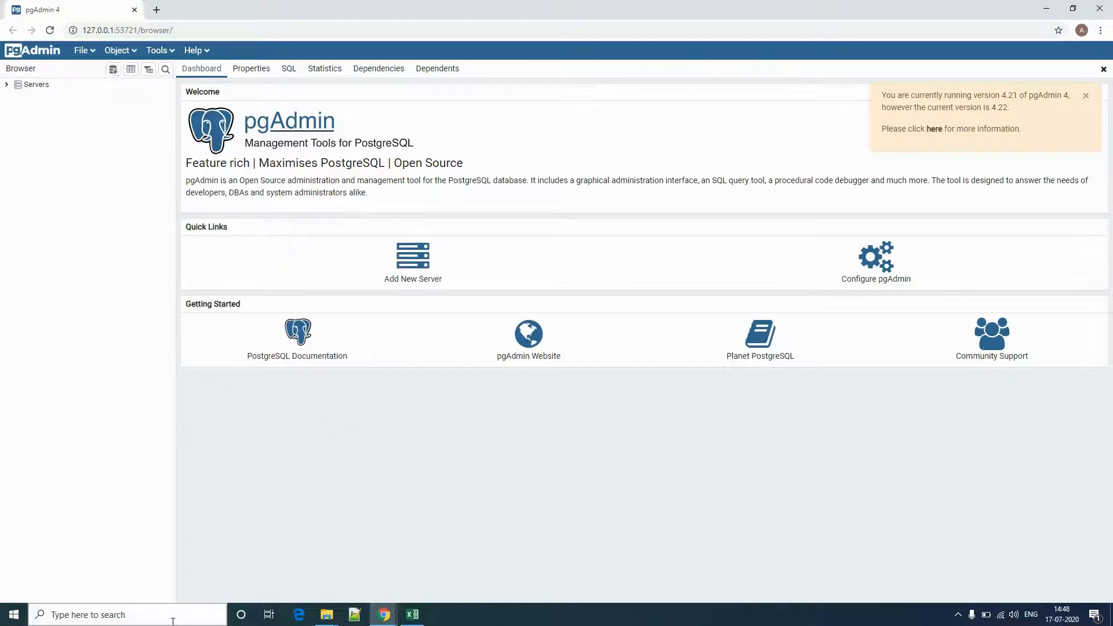
pyautogui.click(6, 85)
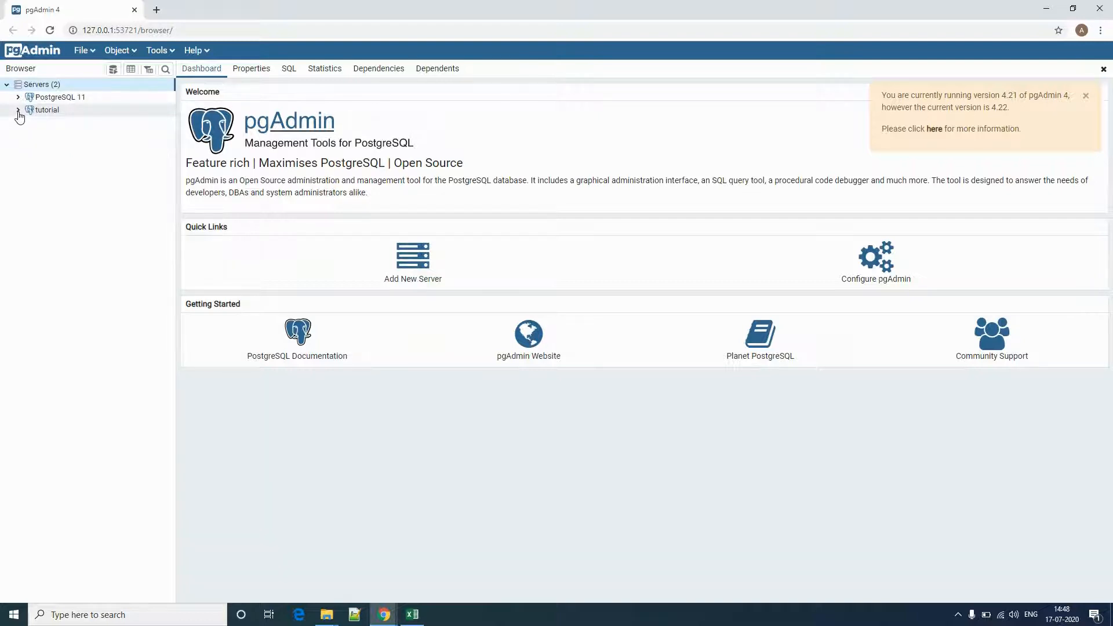
pyautogui.click(19, 112)
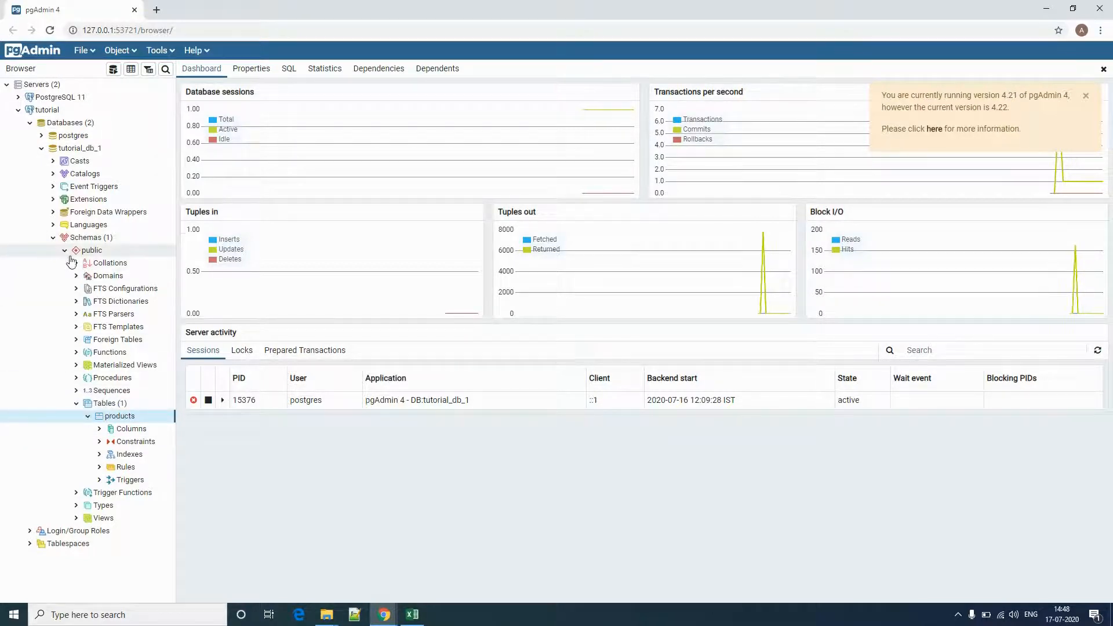
# Drop the products table from the public schema of tutorial_db_1.
pyautogui.doubleClick(110, 417)
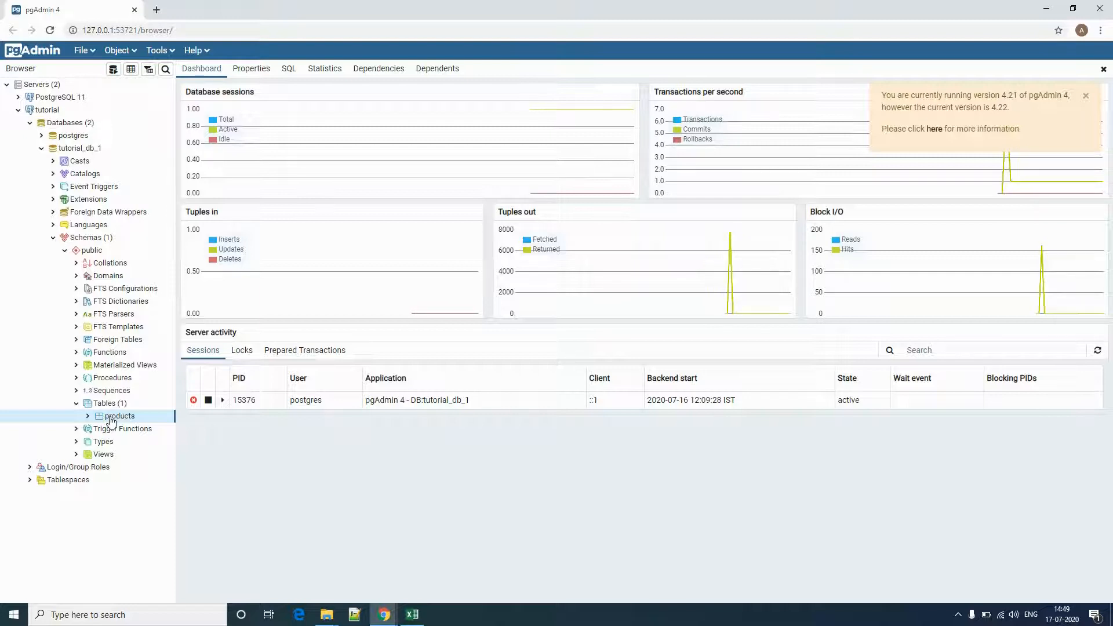
pyautogui.rightClick(112, 420)
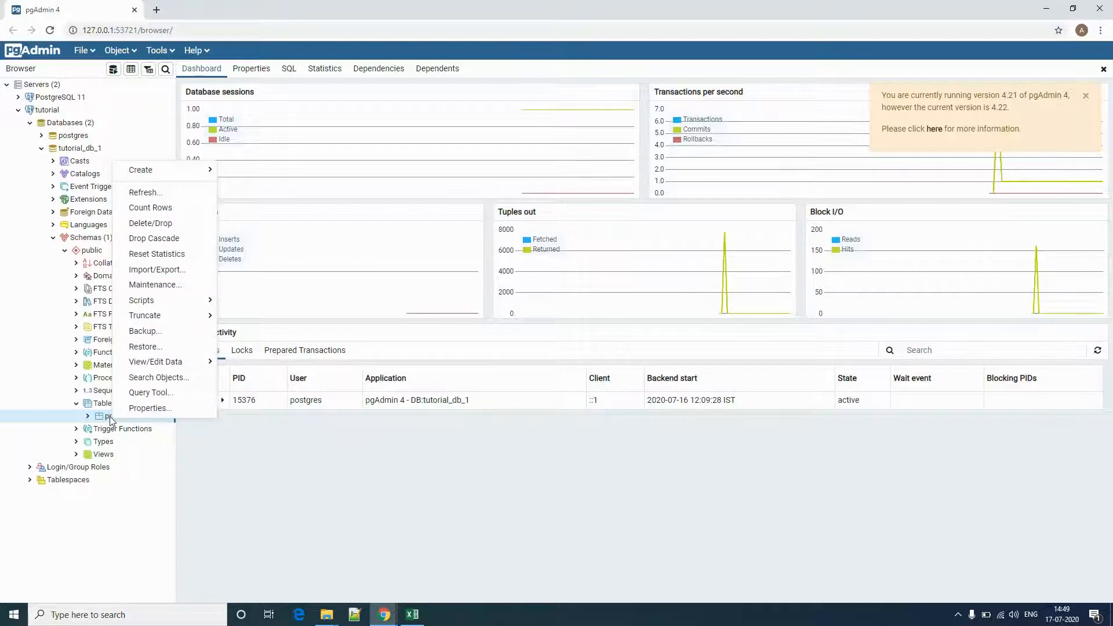
pyautogui.click(166, 226)
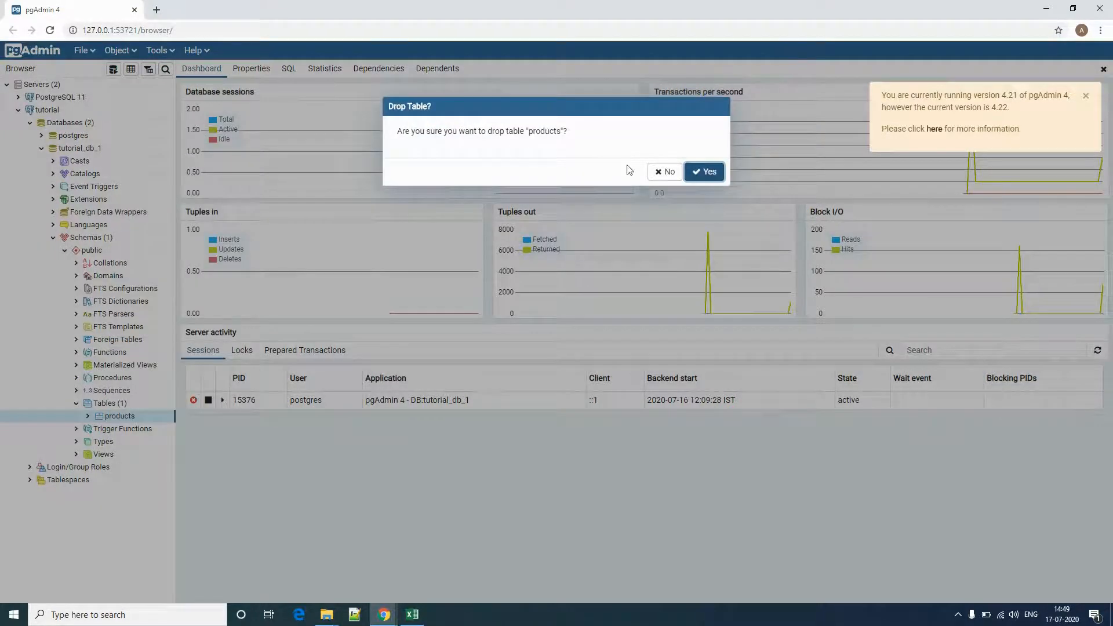
pyautogui.click(703, 171)
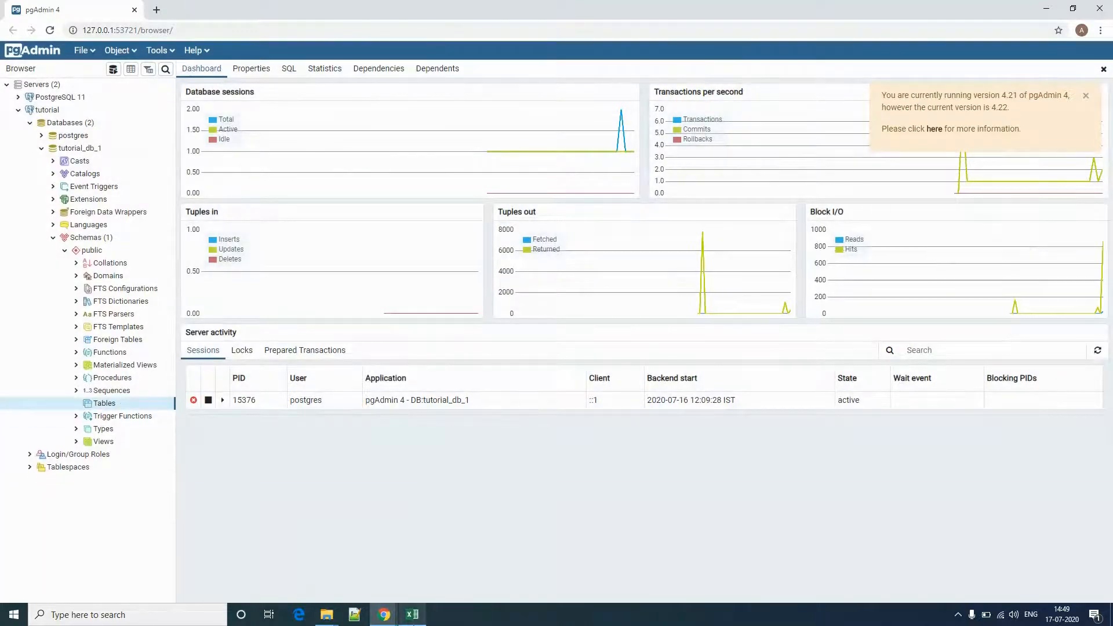
# Switch to the Excel schema design and copy the table name ShopStatus from cell C6.
pyautogui.click(412, 615)
pyautogui.click(274, 151)
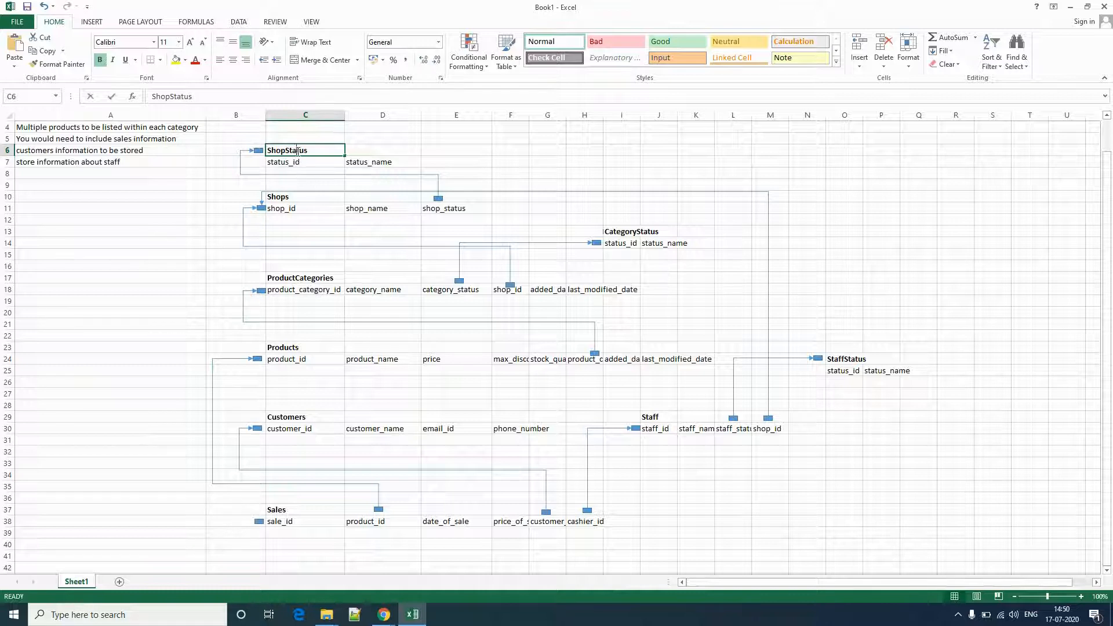
pyautogui.doubleClick(297, 151)
pyautogui.doubleClick(298, 151)
# Switch back to pgAdmin and start a new table named ShopStatus in the public schema of tutorial_db_1.
pyautogui.hotkey('alt', 'Tab')
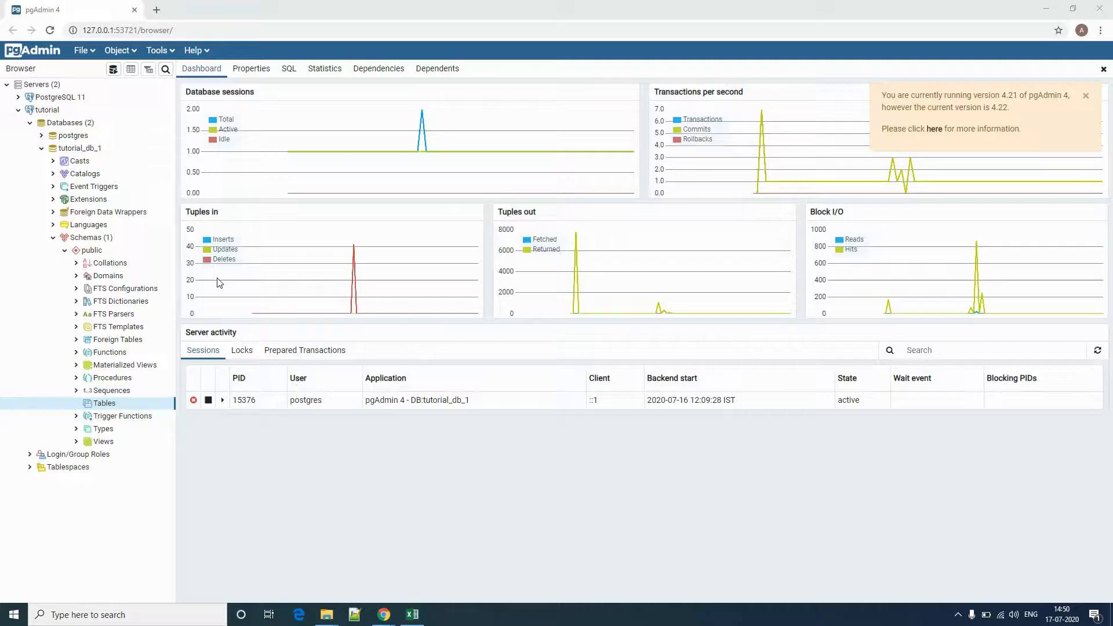
pyautogui.rightClick(104, 405)
pyautogui.moveTo(142, 416)
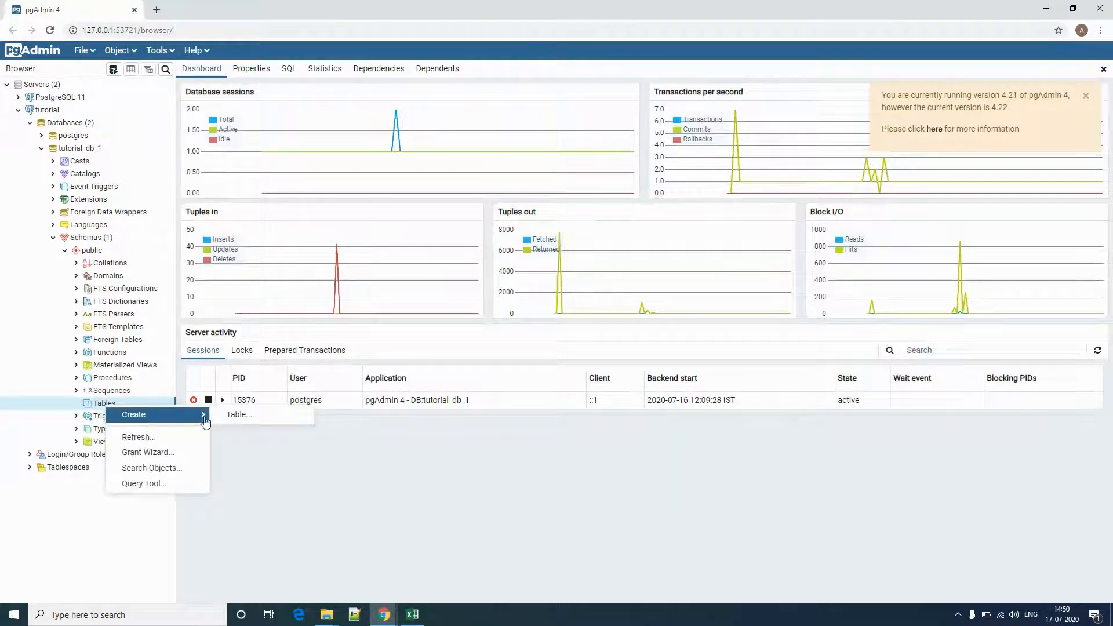
pyautogui.click(246, 421)
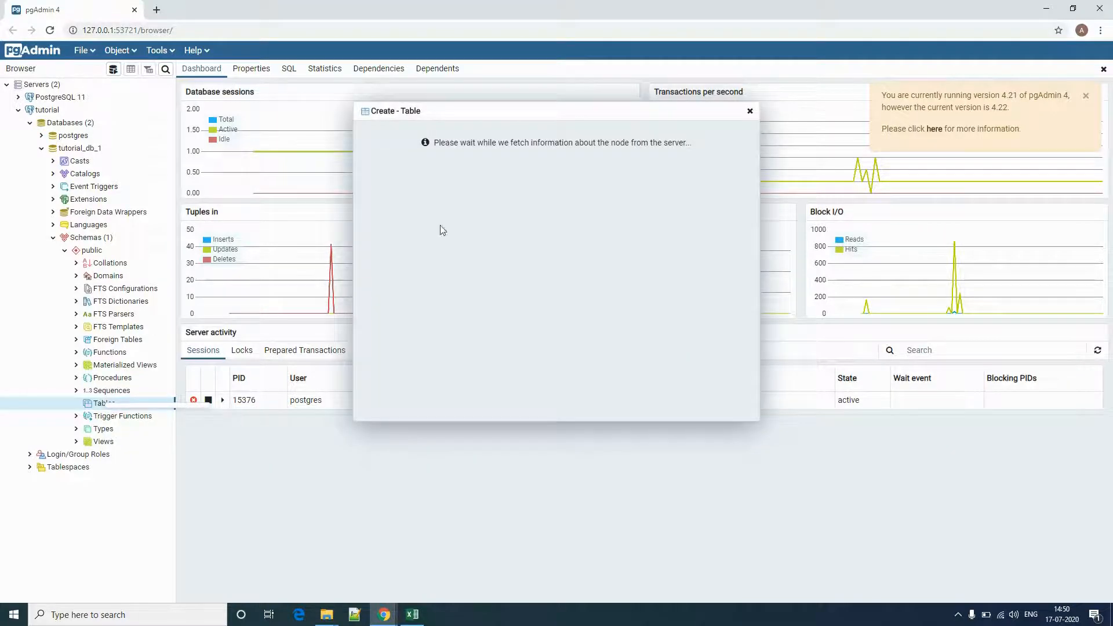
pyautogui.click(513, 153)
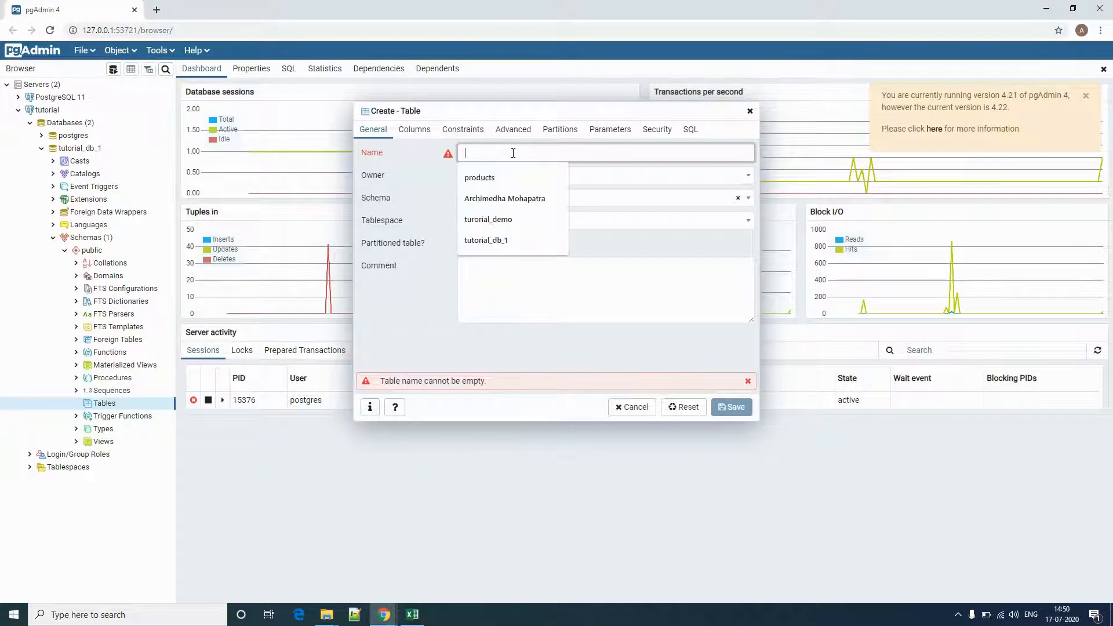
pyautogui.write('ShopStatus')
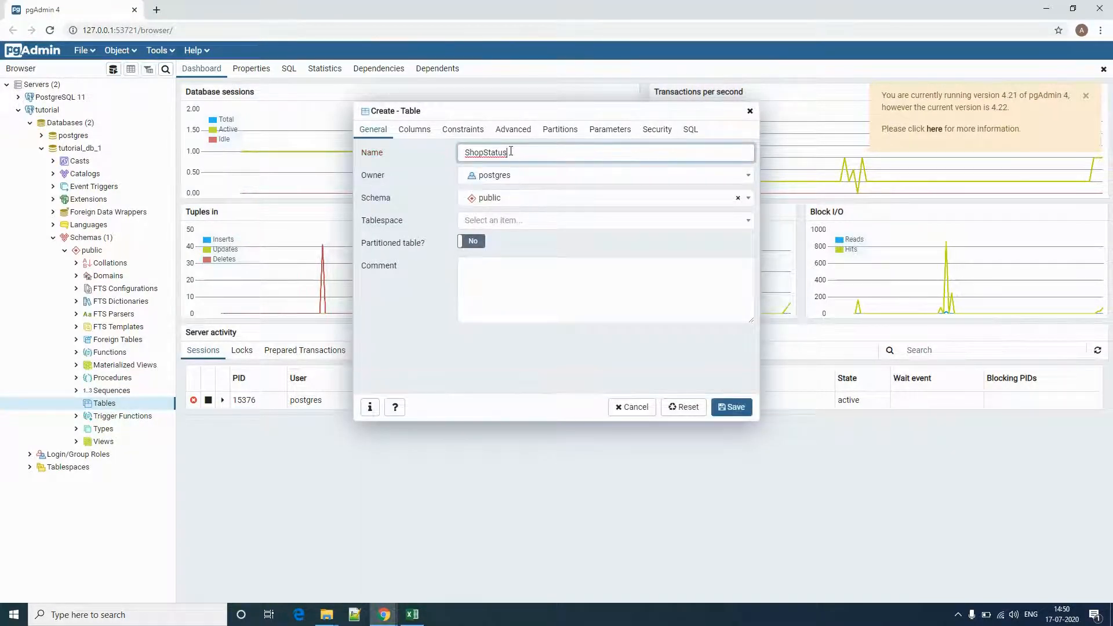
# Add two blank column rows to the ShopStatus table definition.
pyautogui.click(415, 135)
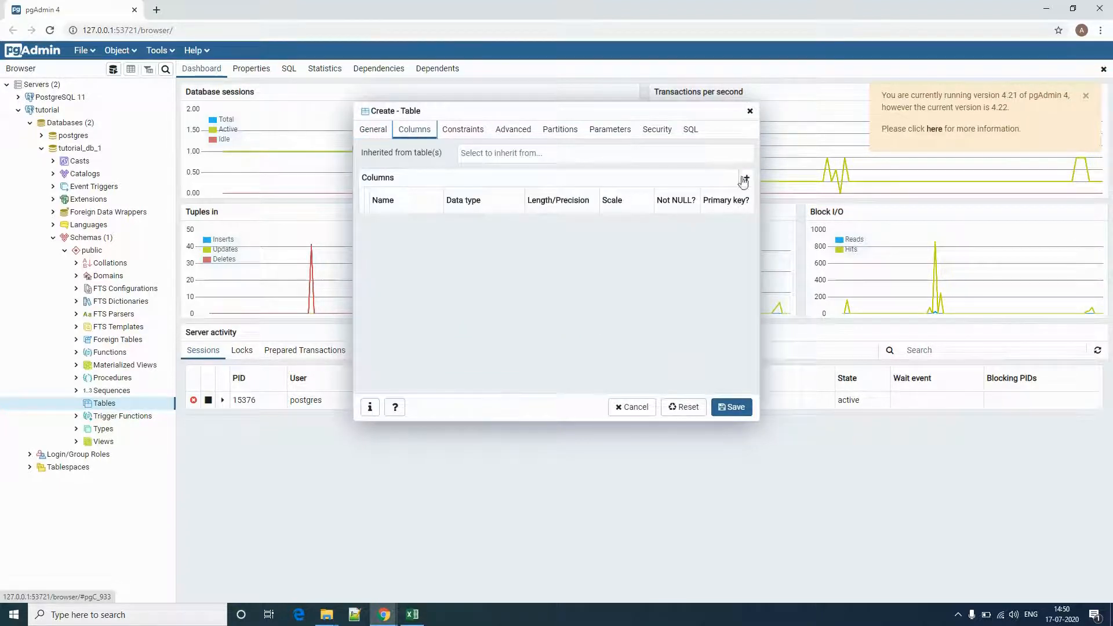
pyautogui.click(745, 179)
pyautogui.click(746, 179)
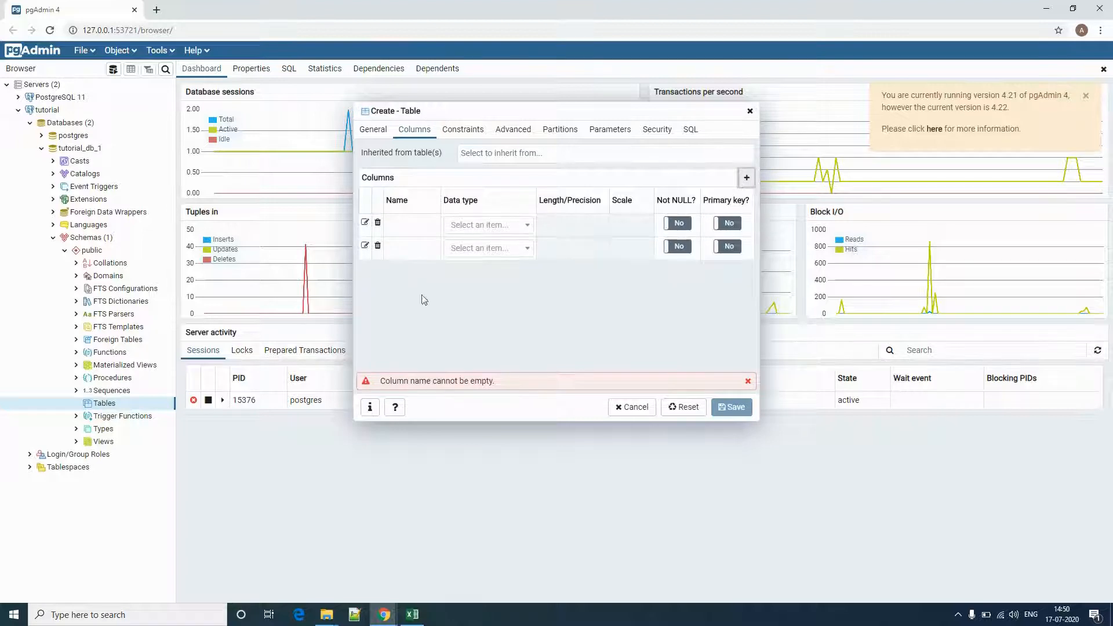
# Copy status_id from cell C7 of the Excel design and use it as the first column's name in pgAdmin.
pyautogui.hotkey('alt', 'Tab')
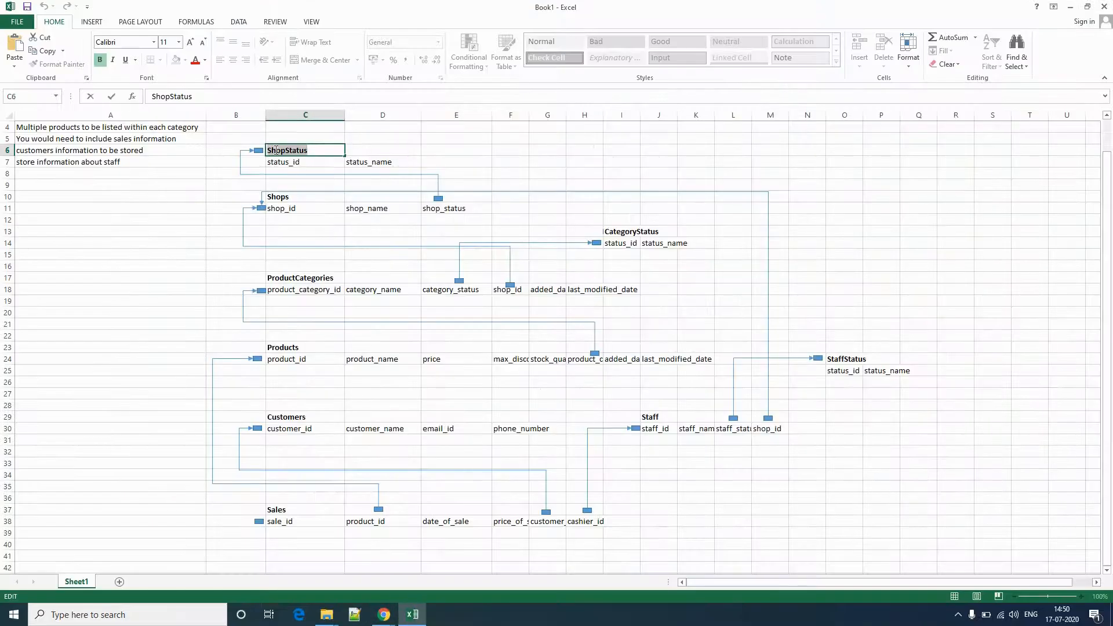
pyautogui.click(289, 165)
pyautogui.doubleClick(291, 162)
pyautogui.hotkey('ctrl', 'c')
pyautogui.hotkey('alt', 'Tab')
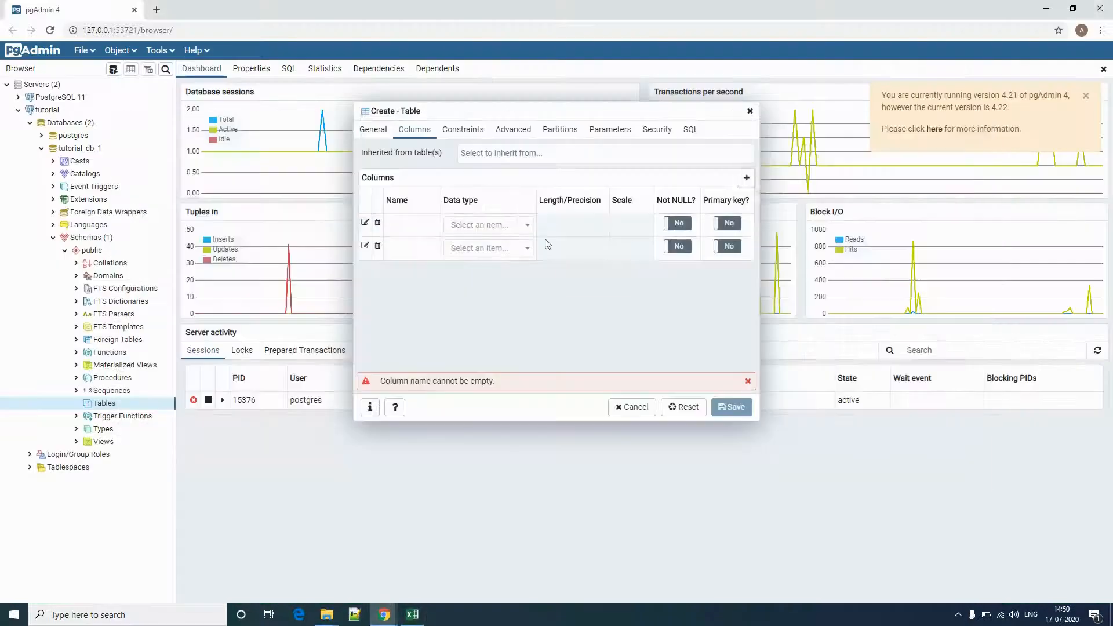
pyautogui.click(419, 225)
pyautogui.hotkey('ctrl', 'v')
# Copy status_name from cell D7 of the Excel design and use it as the second column's name in pgAdmin.
pyautogui.hotkey('alt', 'Tab')
pyautogui.click(365, 164)
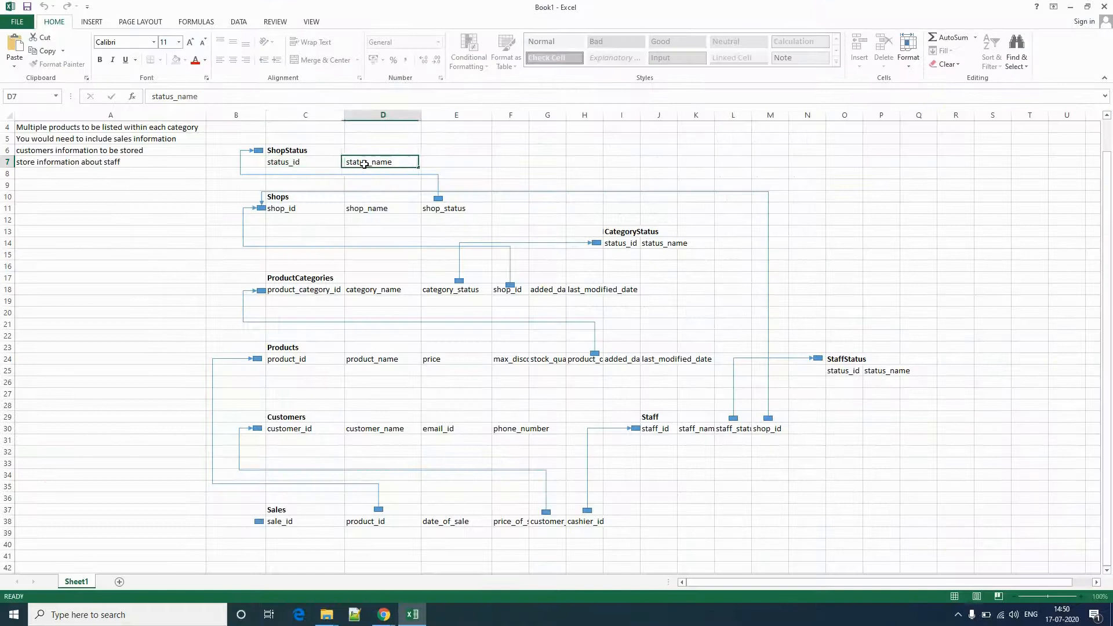
pyautogui.doubleClick(365, 164)
pyautogui.hotkey('ctrl', 'c')
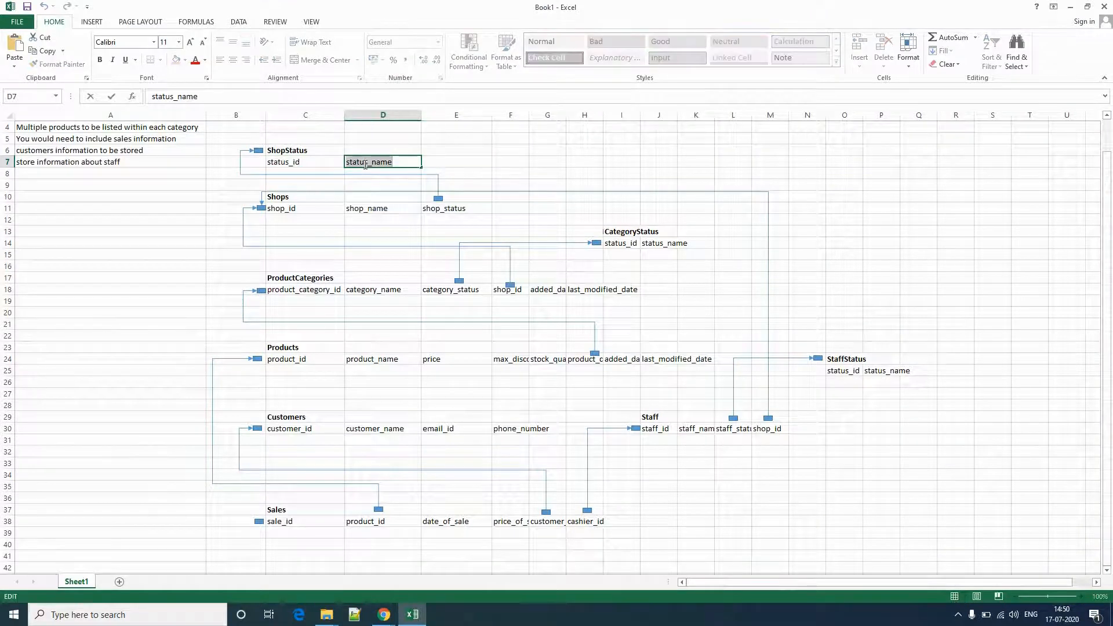
pyautogui.hotkey('alt', 'Tab')
pyautogui.click(398, 240)
pyautogui.hotkey('ctrl', 'v')
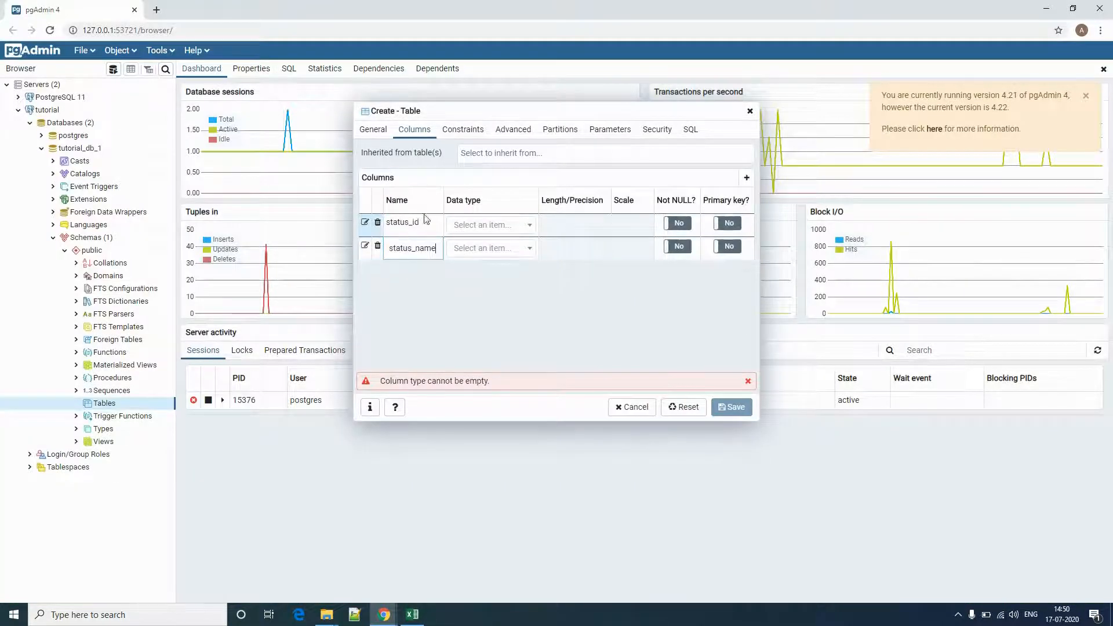
# Set the data type of the status_name column to character varying[].
pyautogui.click(527, 254)
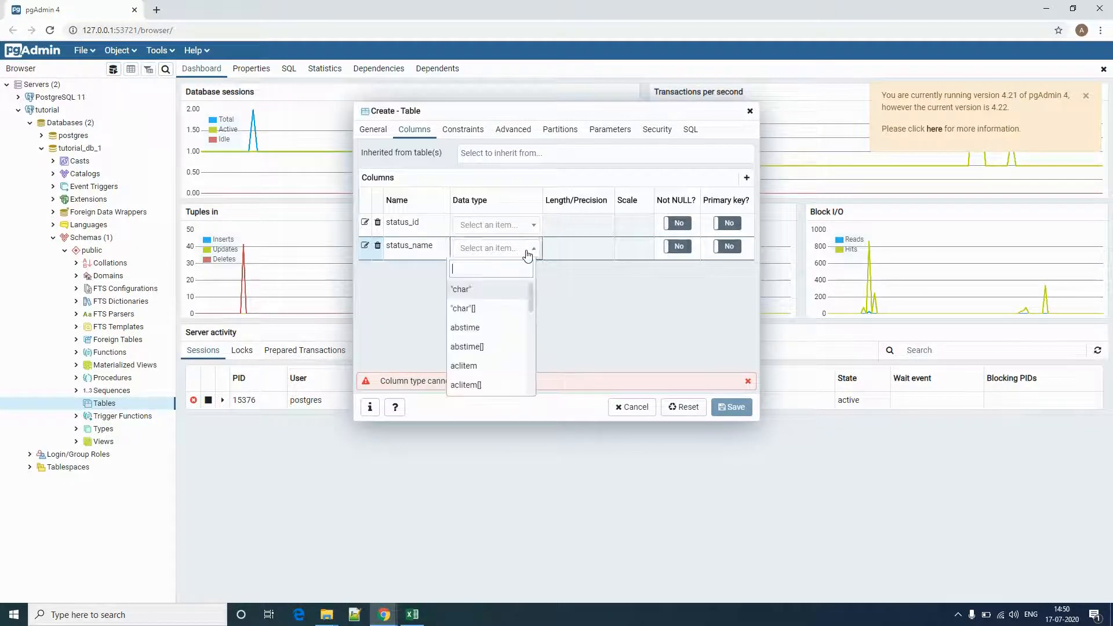
pyautogui.scroll(2, 518, 340)
pyautogui.scroll(-5, 497, 355)
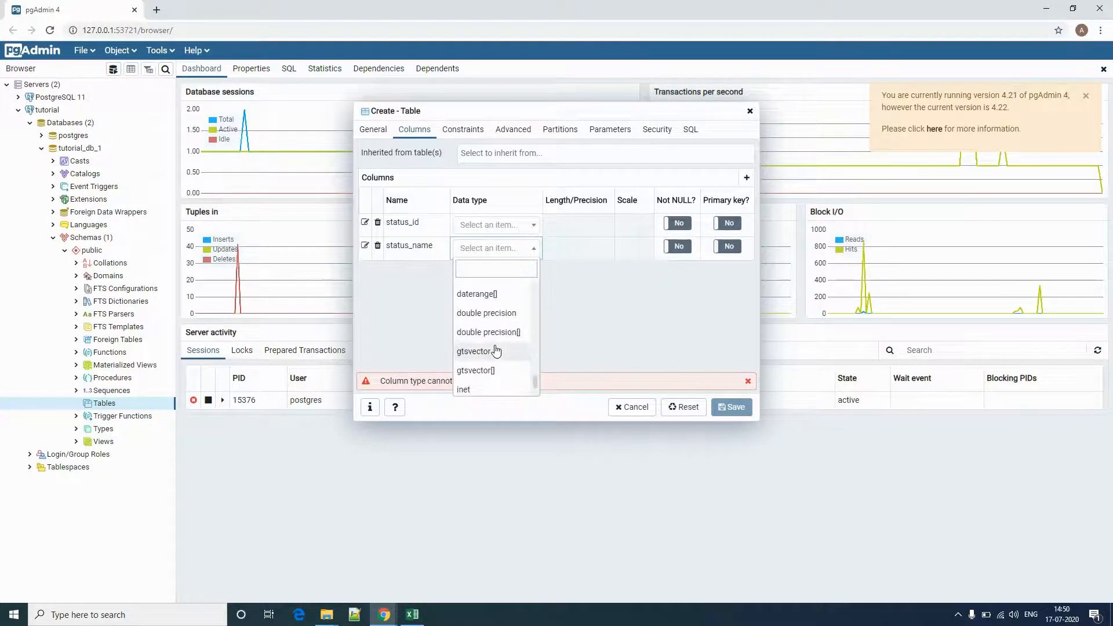
pyautogui.scroll(6, 496, 350)
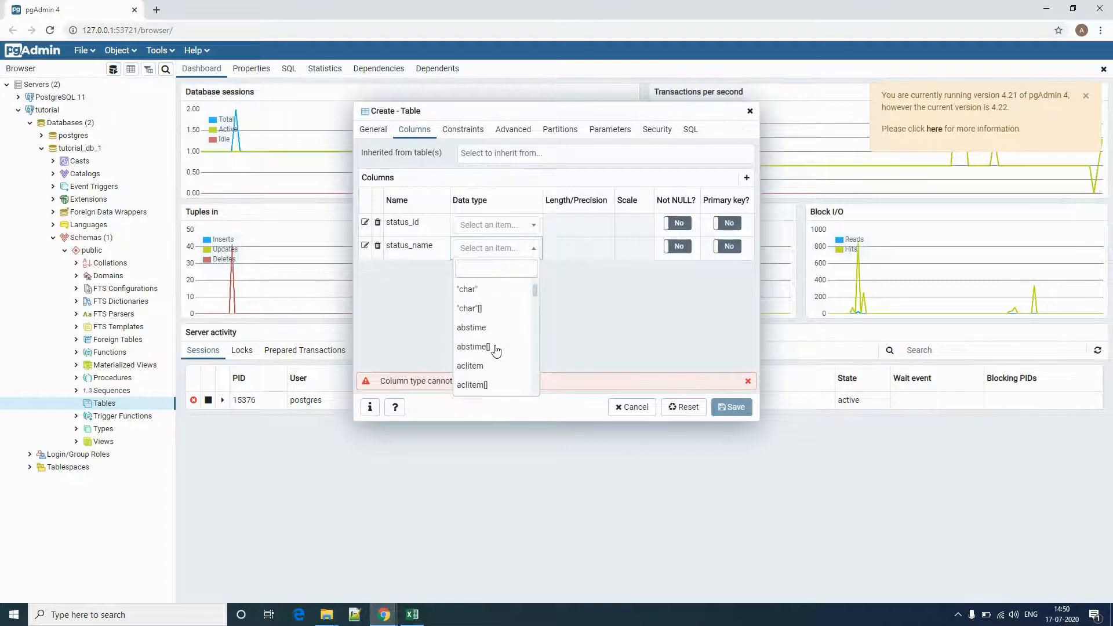
pyautogui.scroll(-3, 496, 350)
pyautogui.scroll(-1, 495, 350)
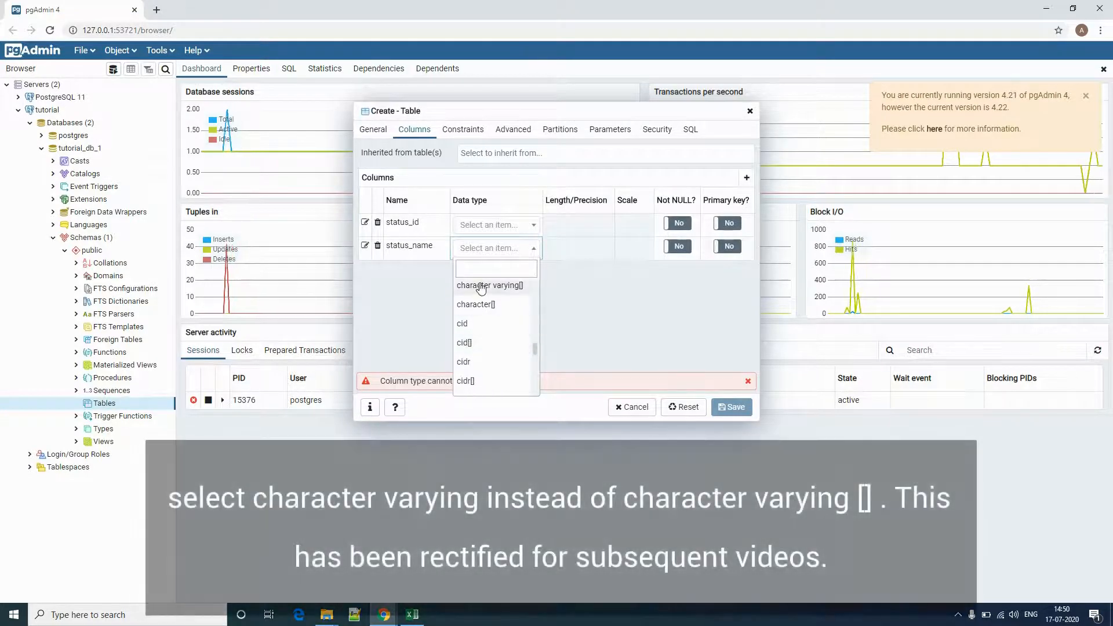
pyautogui.click(492, 287)
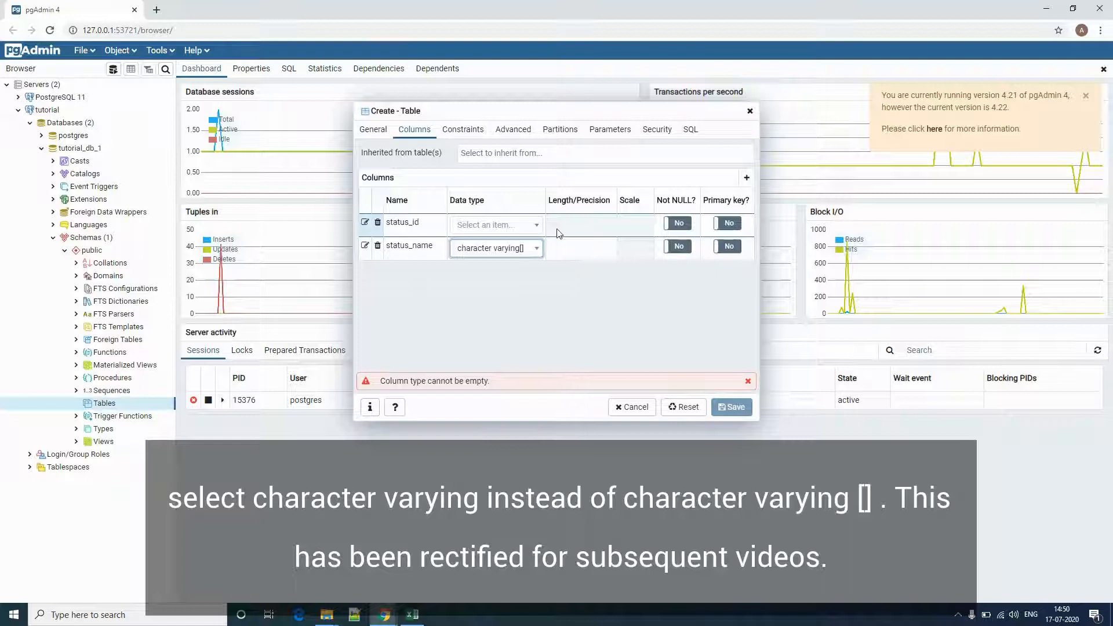
# Set the data type of the status_id column to integer.
pyautogui.click(537, 227)
pyautogui.scroll(-8, 490, 341)
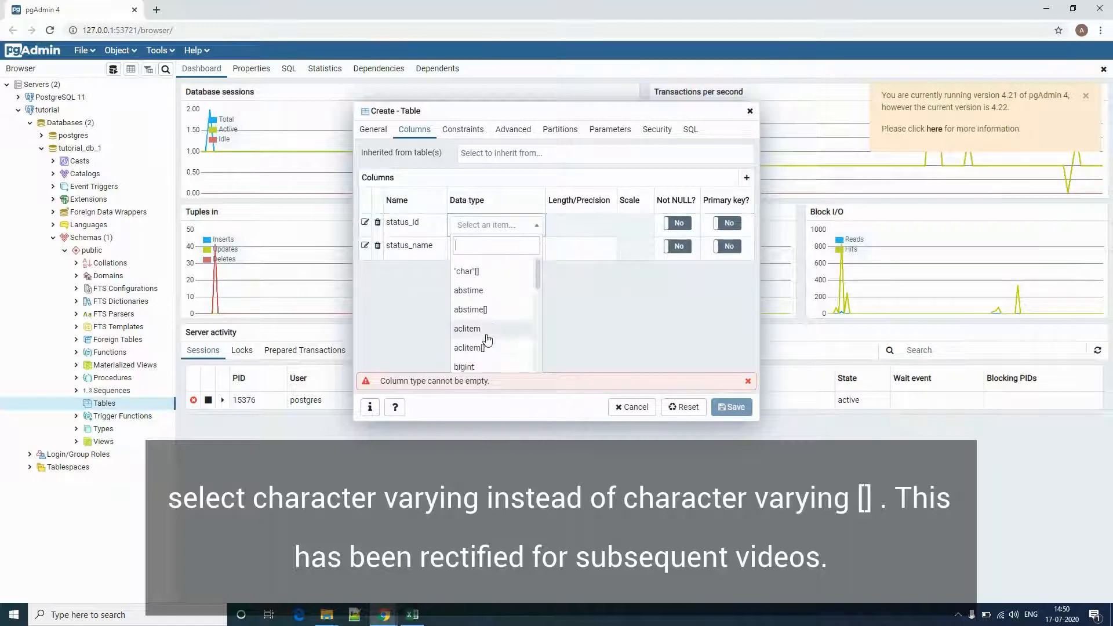
pyautogui.scroll(-3, 487, 340)
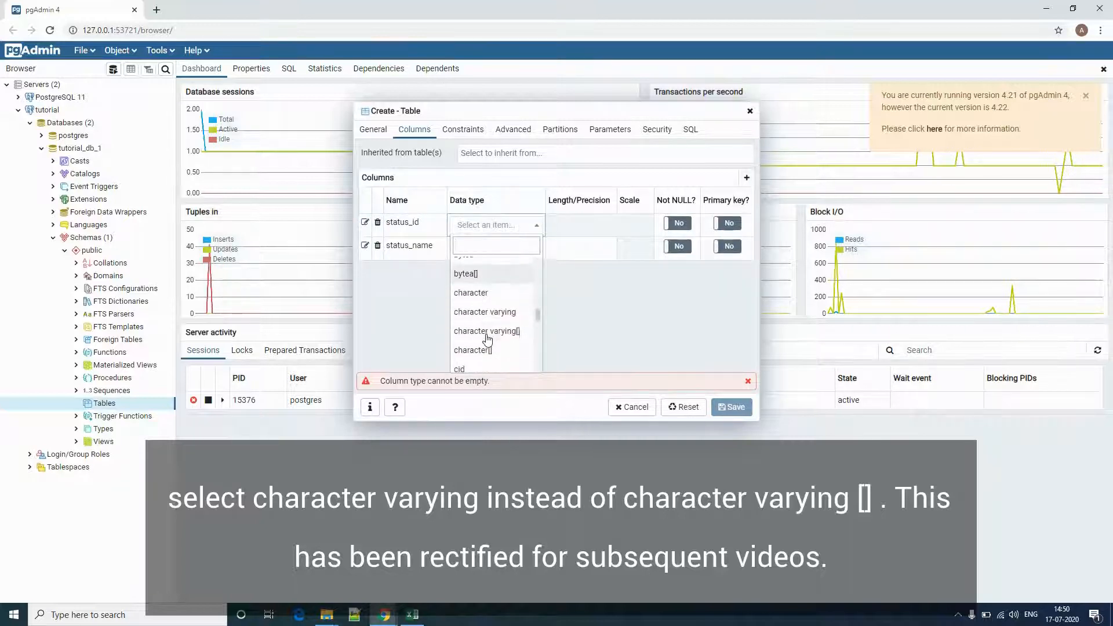
pyautogui.scroll(-8, 487, 340)
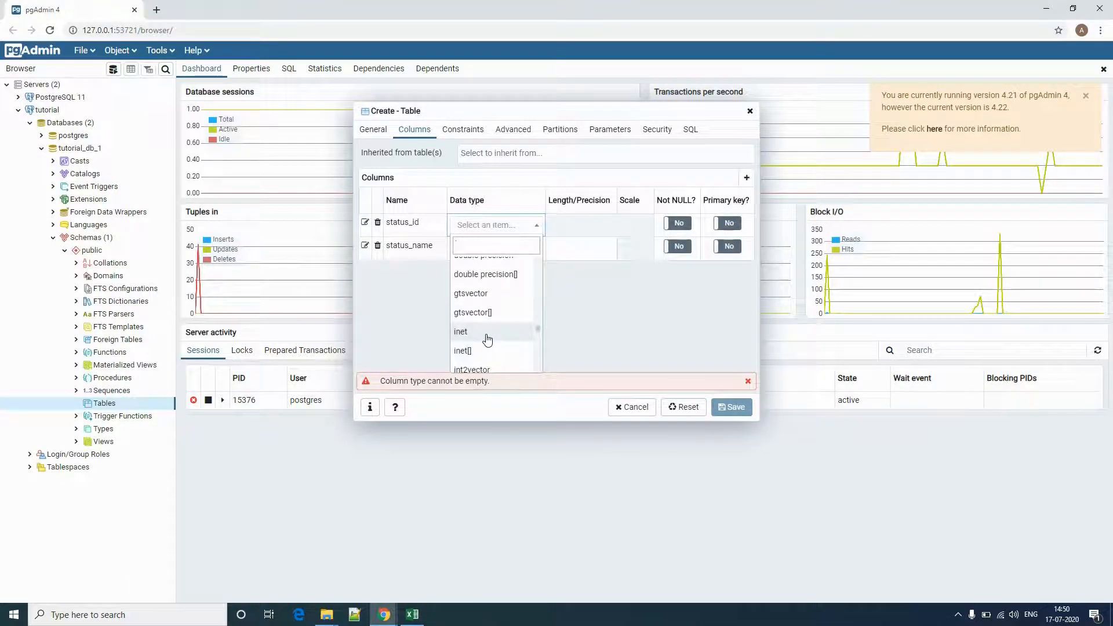
pyautogui.scroll(-2, 487, 341)
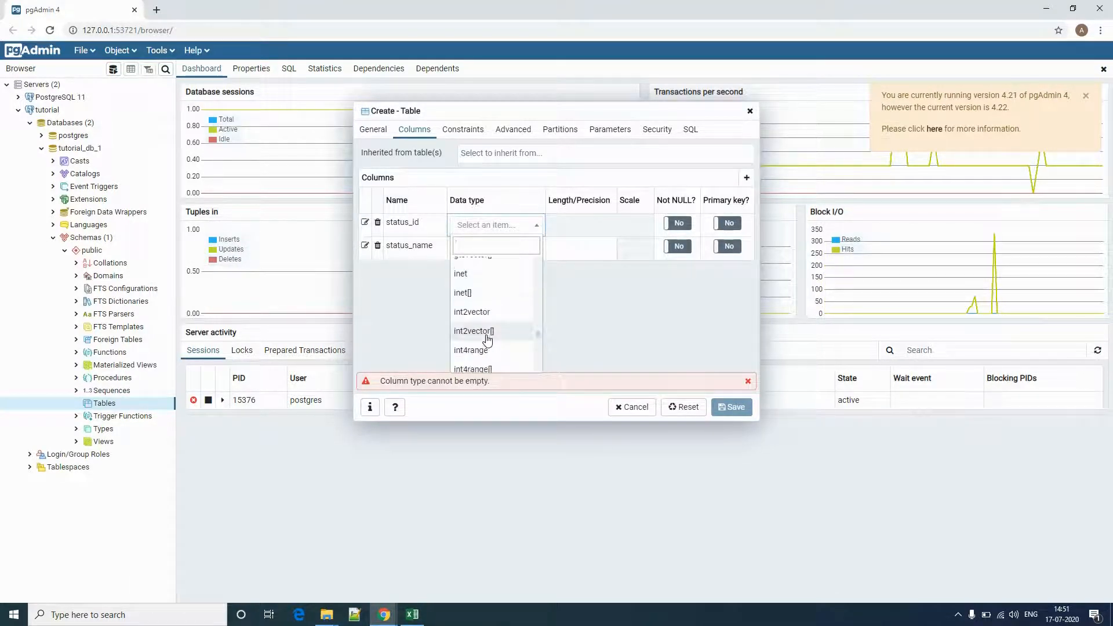
pyautogui.scroll(-4, 484, 336)
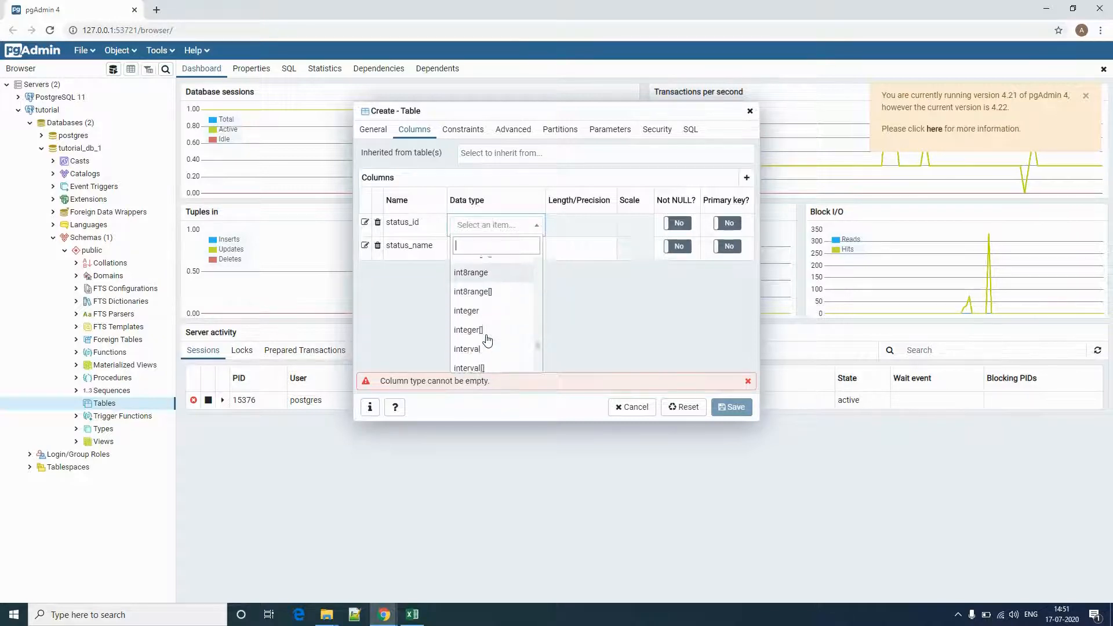
pyautogui.click(469, 313)
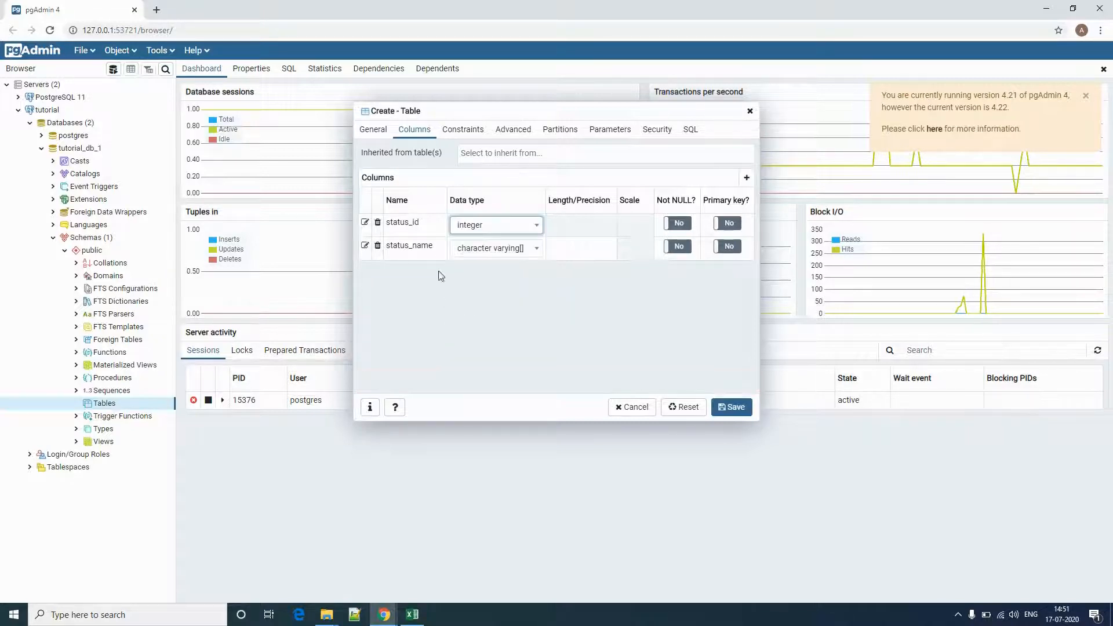
pyautogui.click(544, 302)
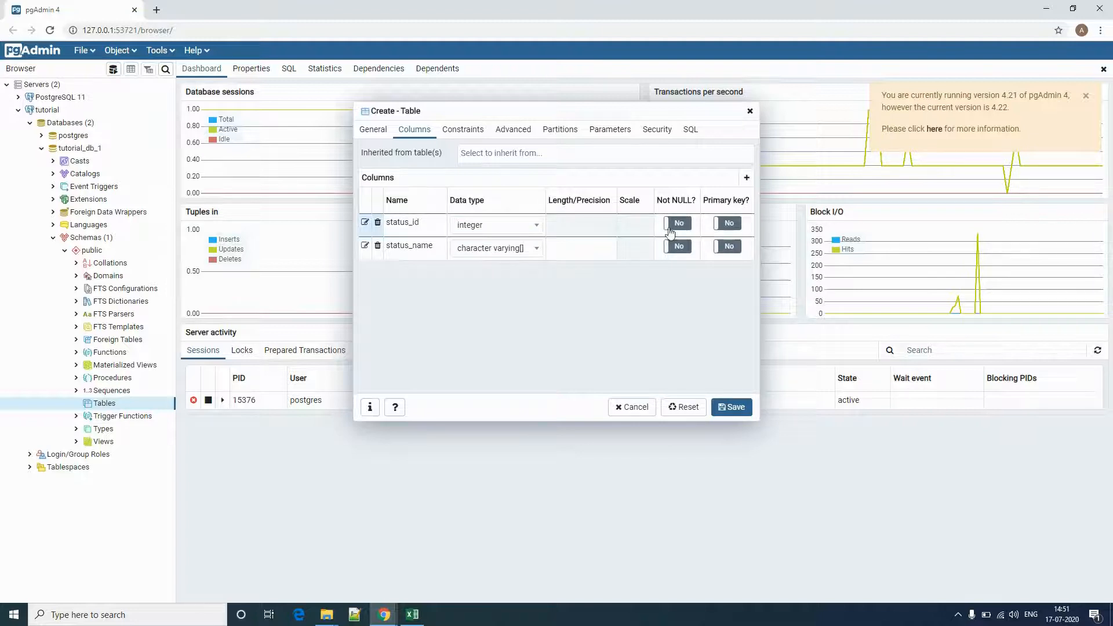
# Make both status_id and status_name Not NULL and set status_id as the primary key.
pyautogui.click(684, 224)
pyautogui.click(676, 246)
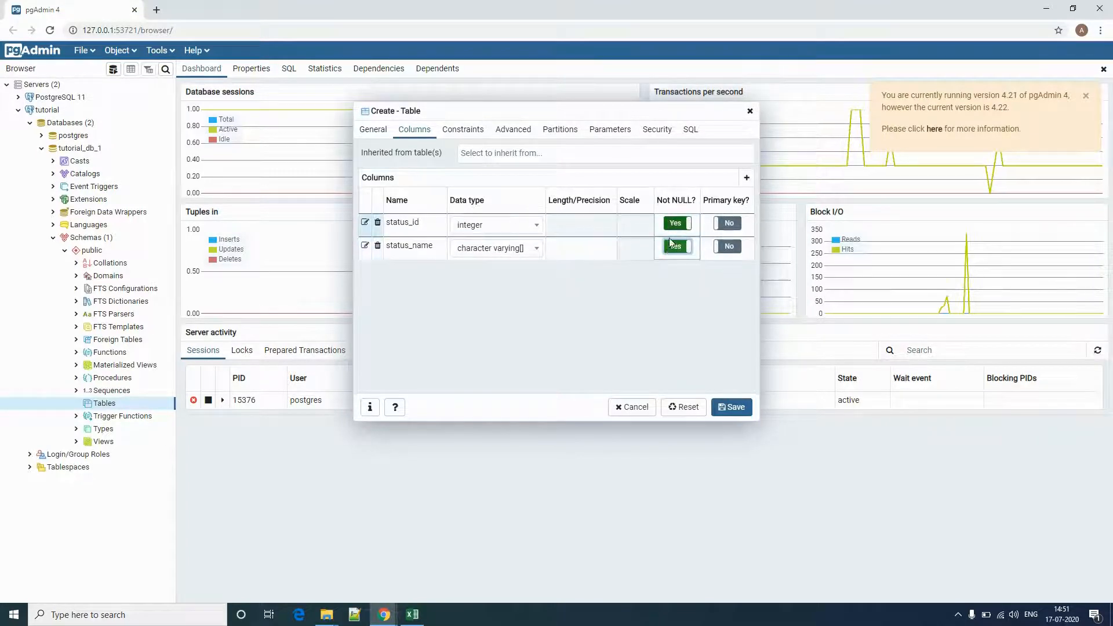
pyautogui.click(728, 226)
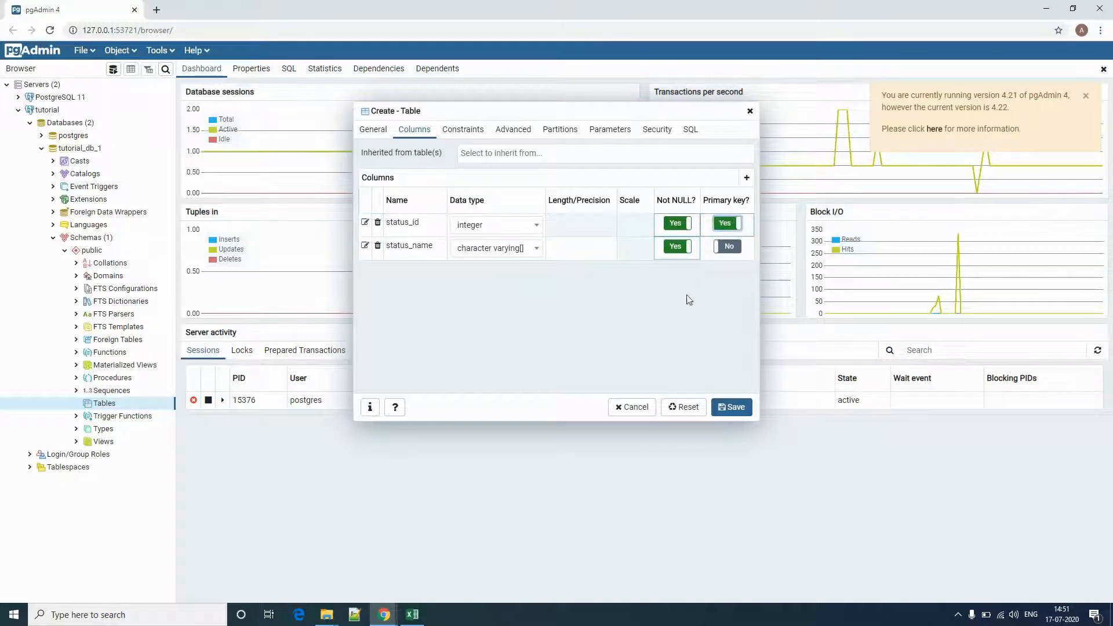
# Review the constraints, advanced, partition, parameter and security settings of the ShopStatus table, ending with its generated SQL.
pyautogui.click(461, 129)
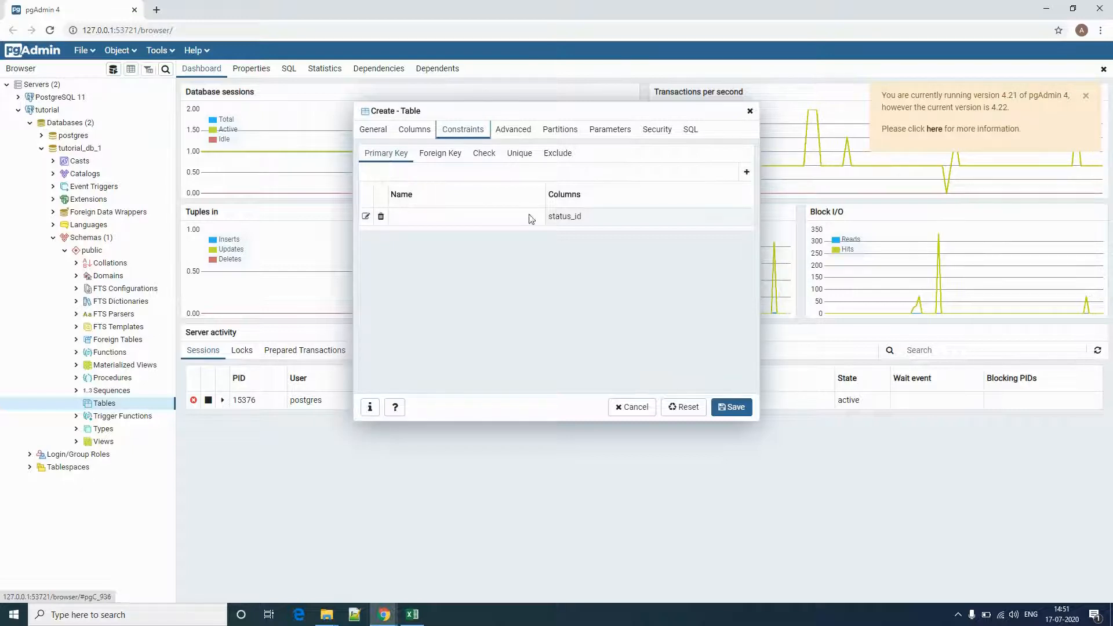
pyautogui.click(514, 129)
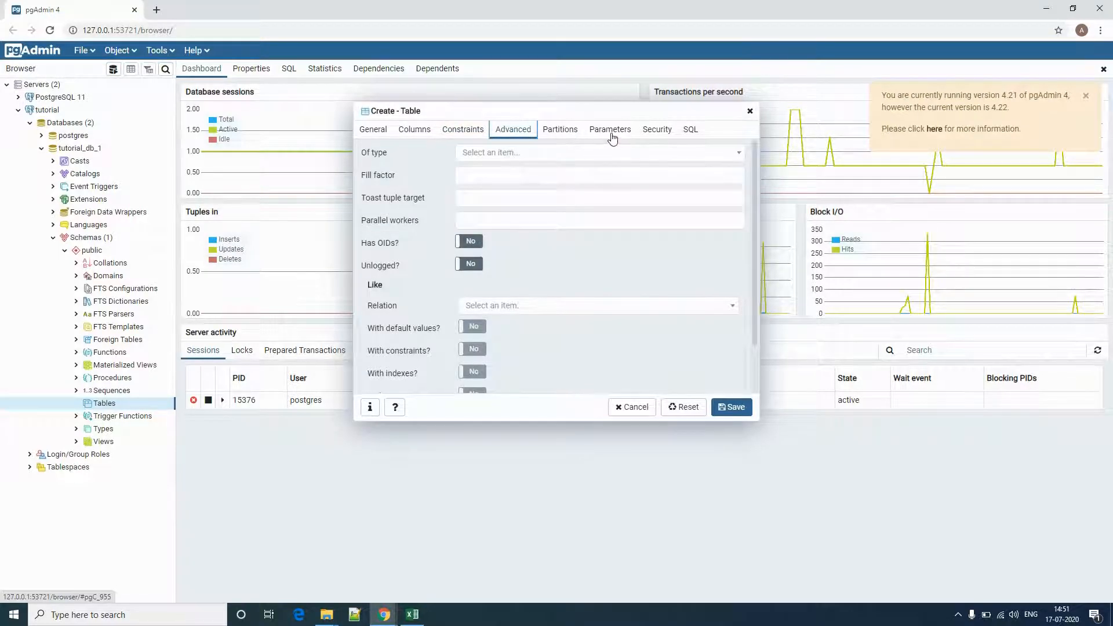
pyautogui.click(565, 133)
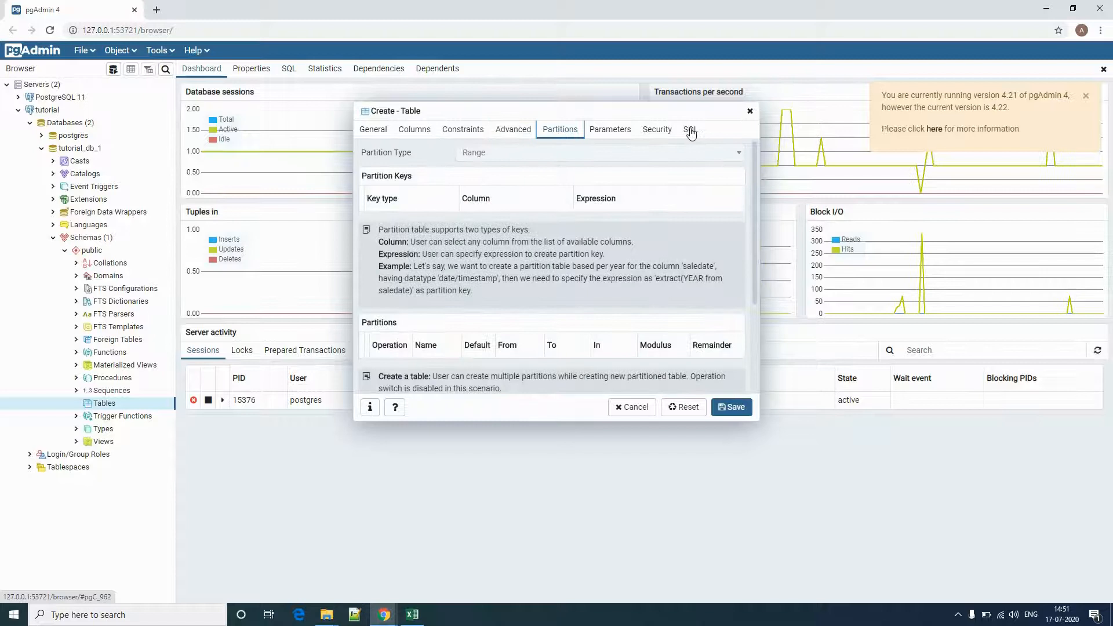
pyautogui.click(620, 137)
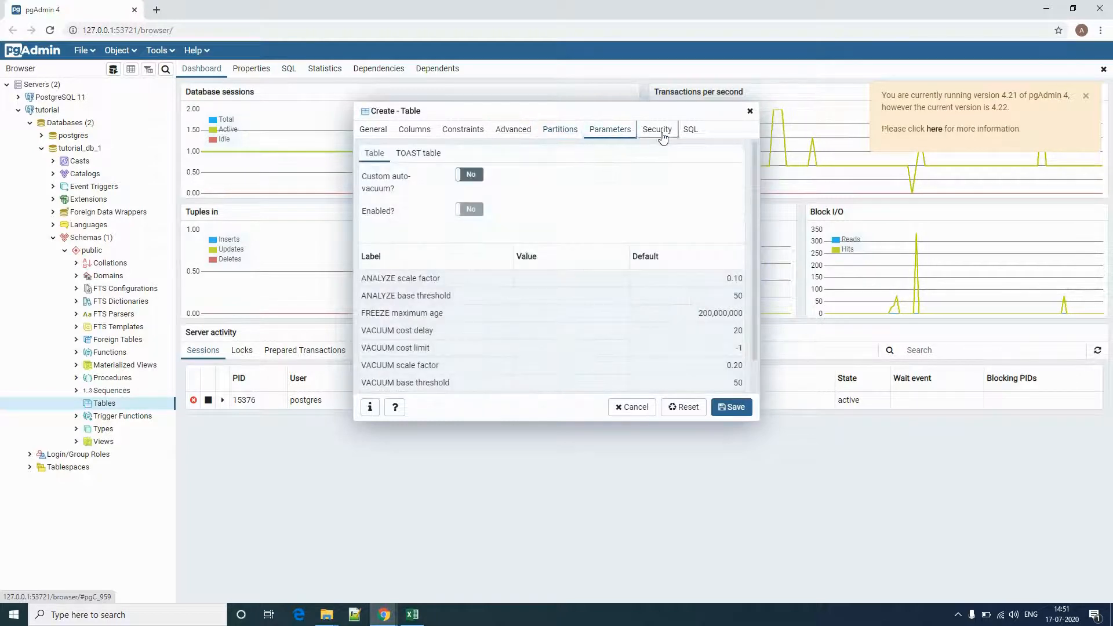
pyautogui.click(659, 131)
pyautogui.click(686, 129)
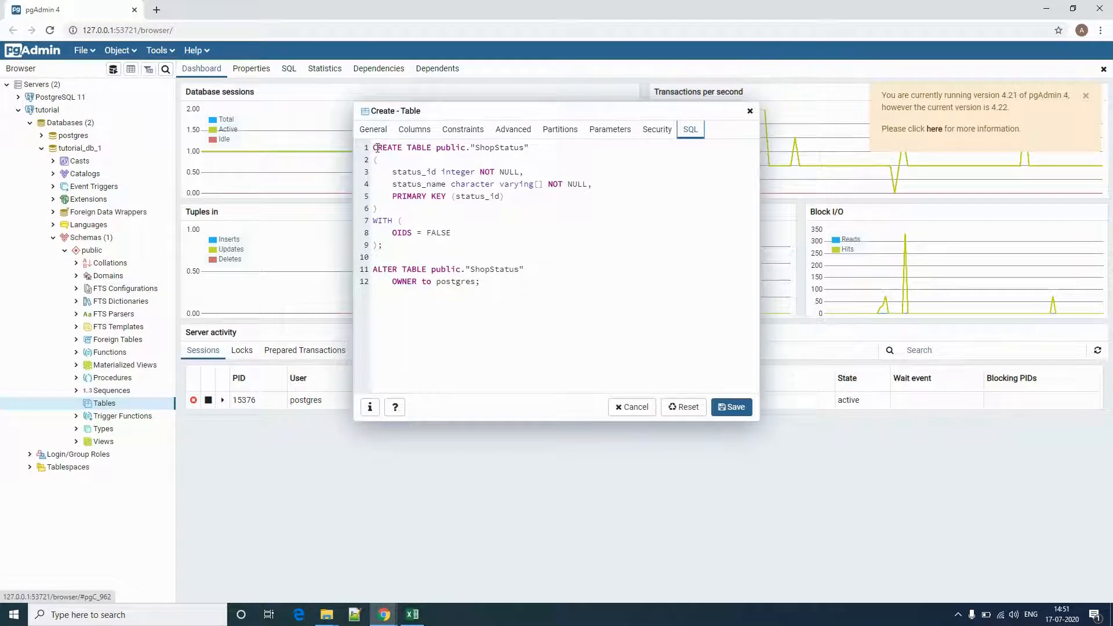
# Compare the table name in the general properties with the one in the generated CREATE TABLE statement.
pyautogui.click(373, 129)
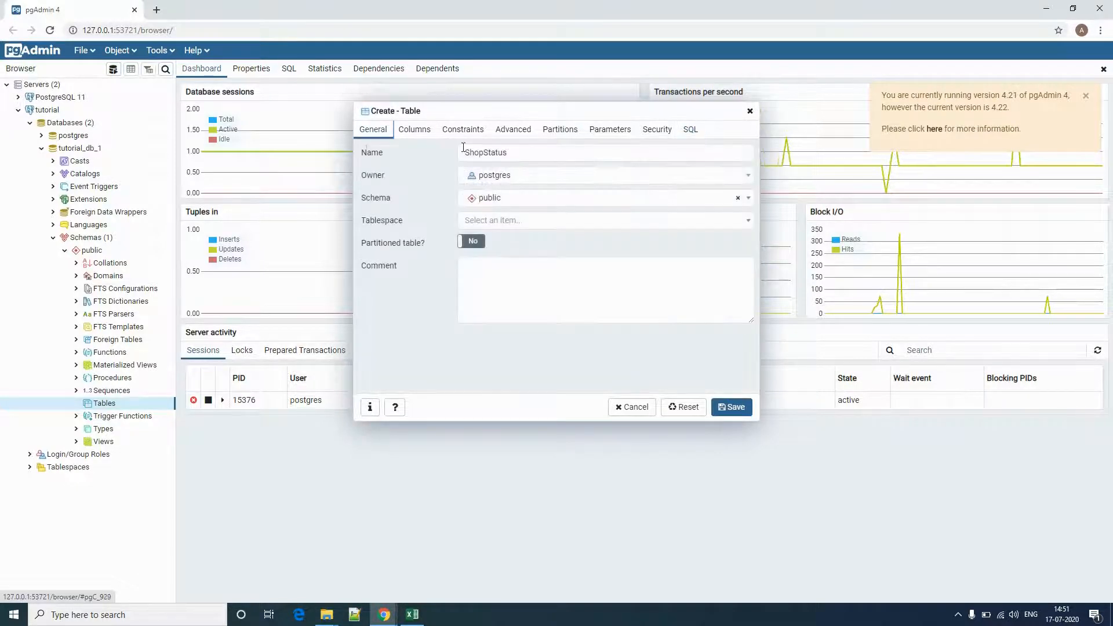
pyautogui.click(690, 129)
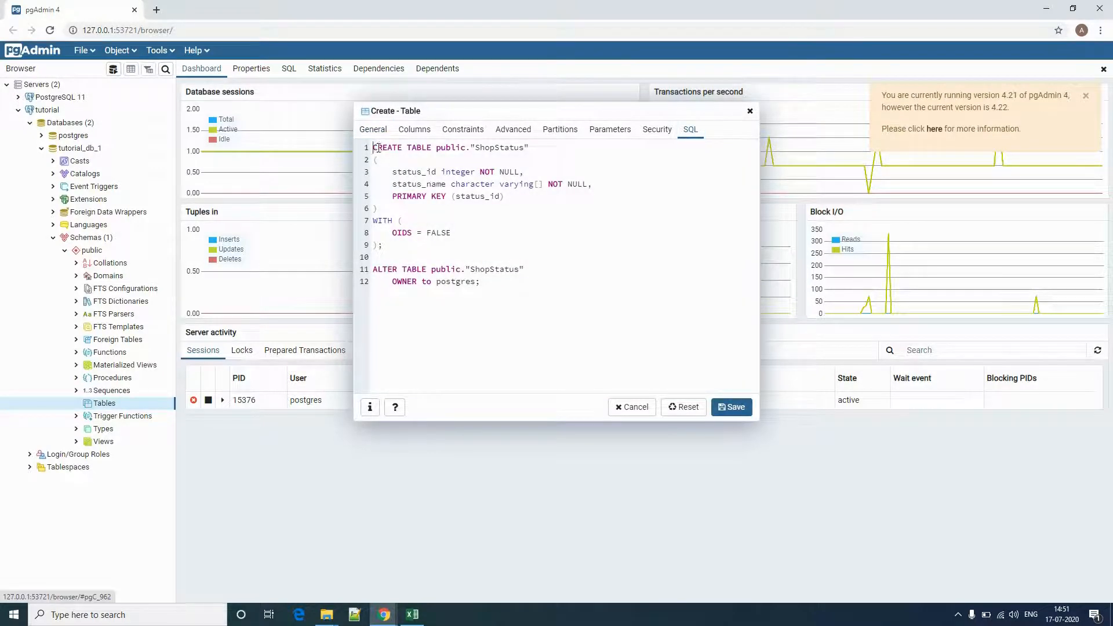
pyautogui.doubleClick(494, 147)
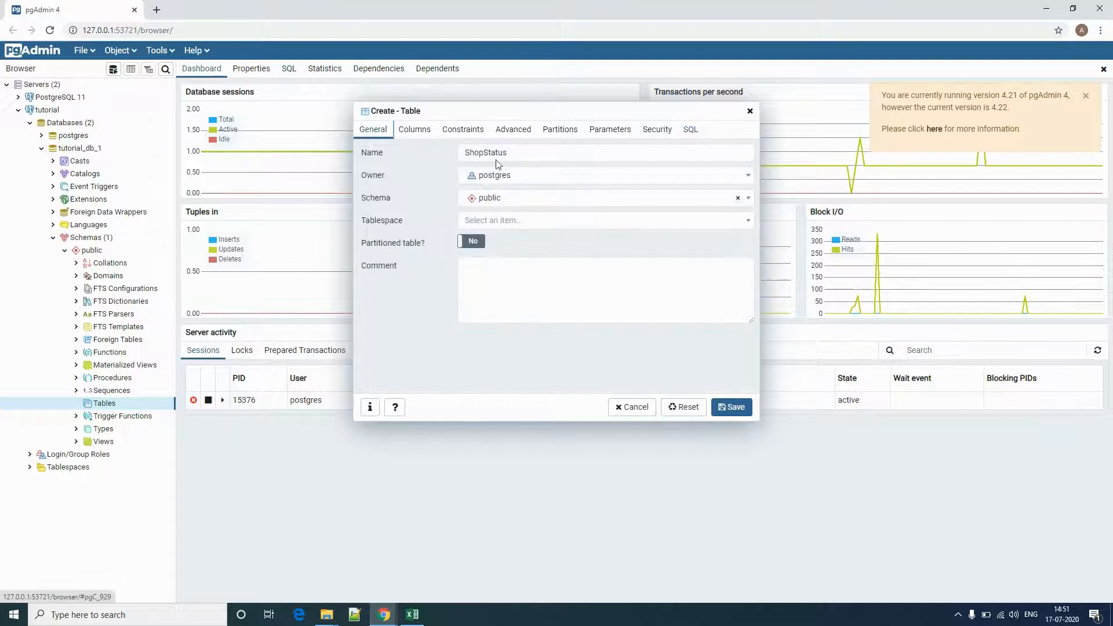
pyautogui.click(690, 129)
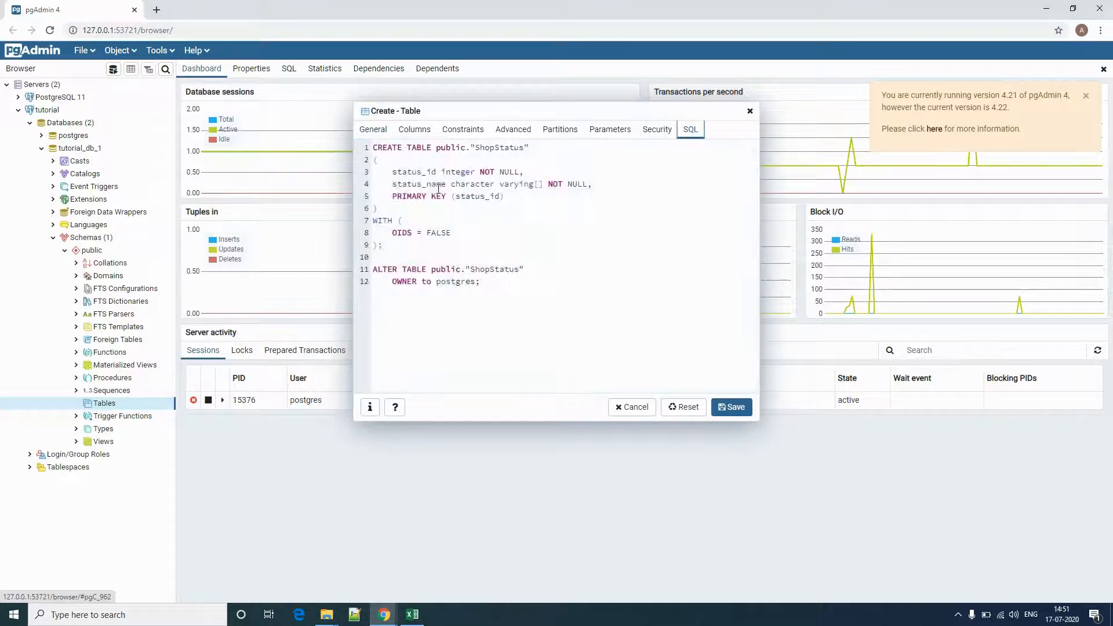
# Examine the two column names and their NOT NULL constraints in the generated SQL.
pyautogui.doubleClick(411, 172)
pyautogui.doubleClick(405, 184)
pyautogui.doubleClick(409, 172)
pyautogui.click(407, 180)
pyautogui.doubleClick(405, 184)
pyautogui.doubleClick(409, 172)
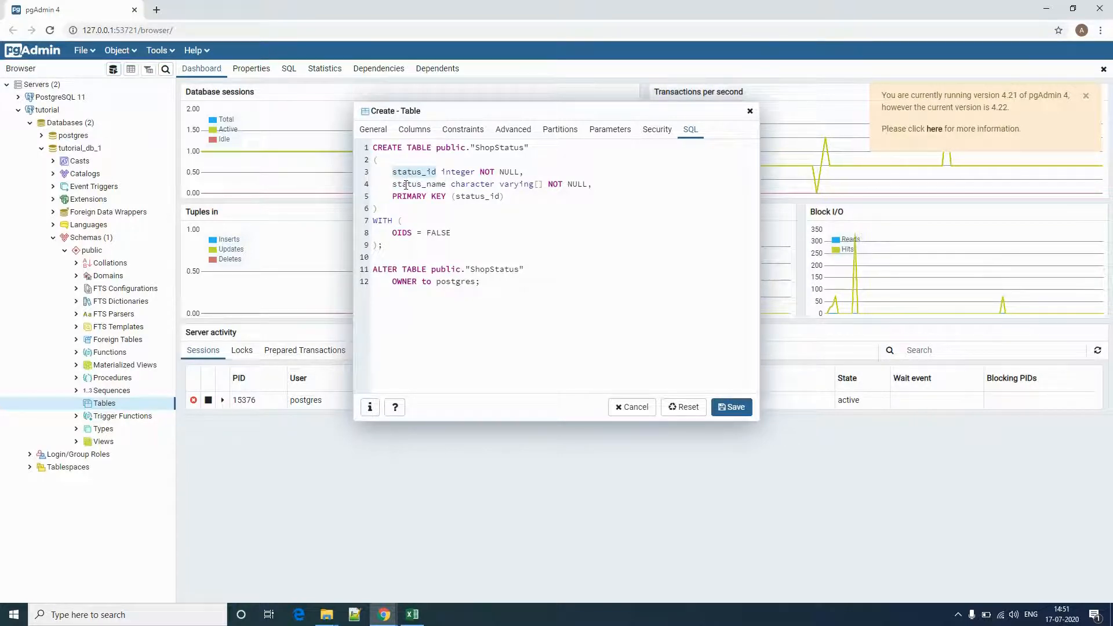
pyautogui.doubleClick(406, 184)
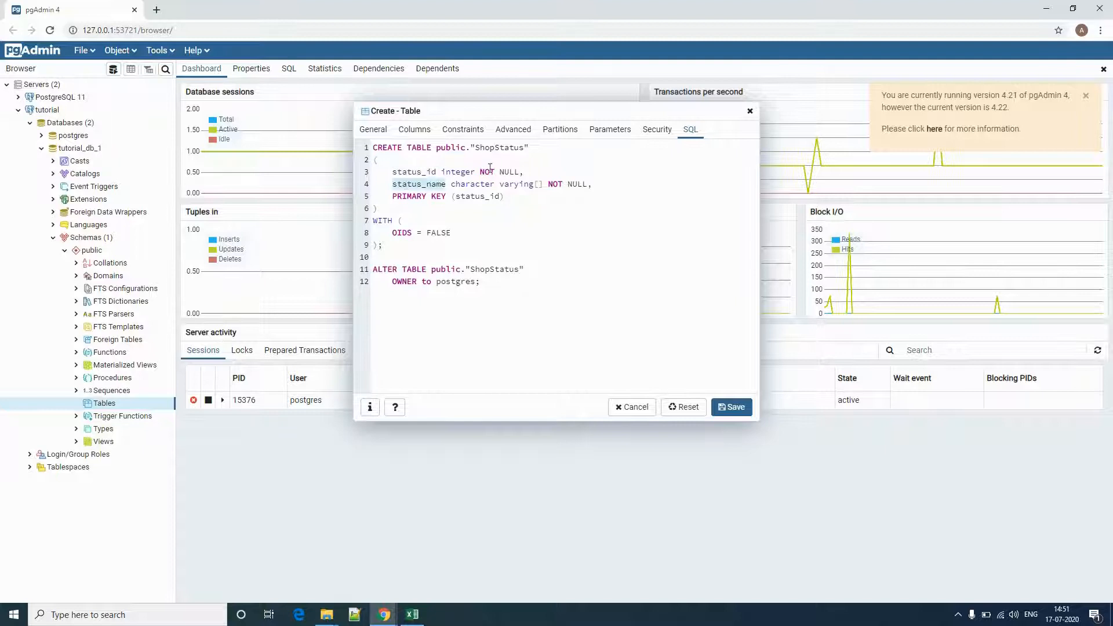
pyautogui.moveTo(549, 184); pyautogui.dragTo(587, 185)
pyautogui.moveTo(480, 172); pyautogui.dragTo(522, 172)
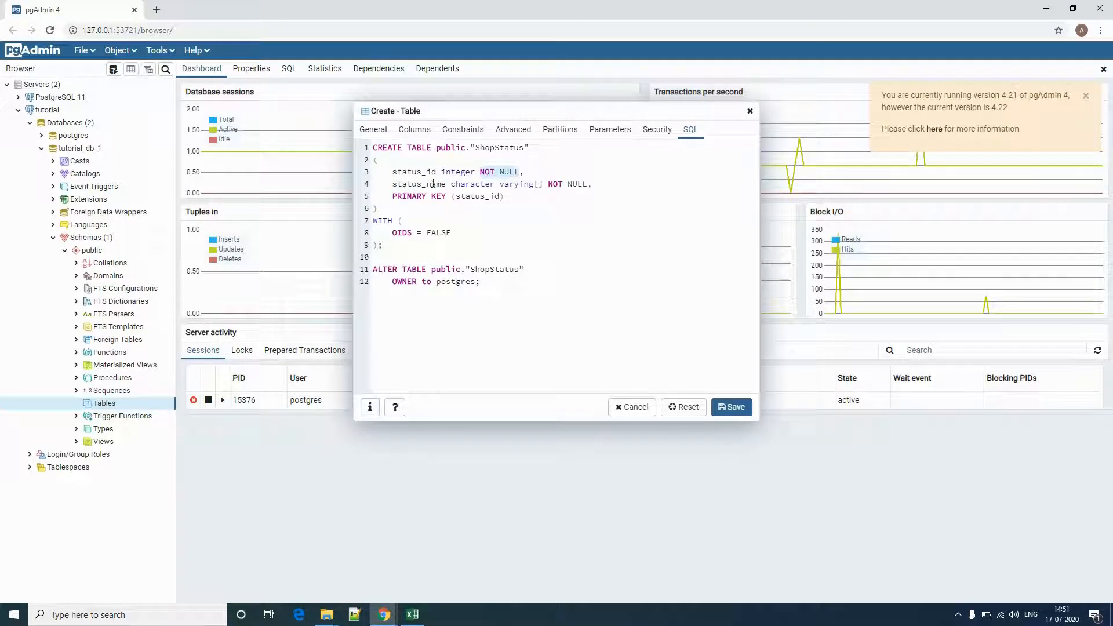
# Check each column's data type, the PRIMARY KEY clause and the closing statements in the generated SQL.
pyautogui.doubleClick(406, 172)
pyautogui.doubleClick(465, 173)
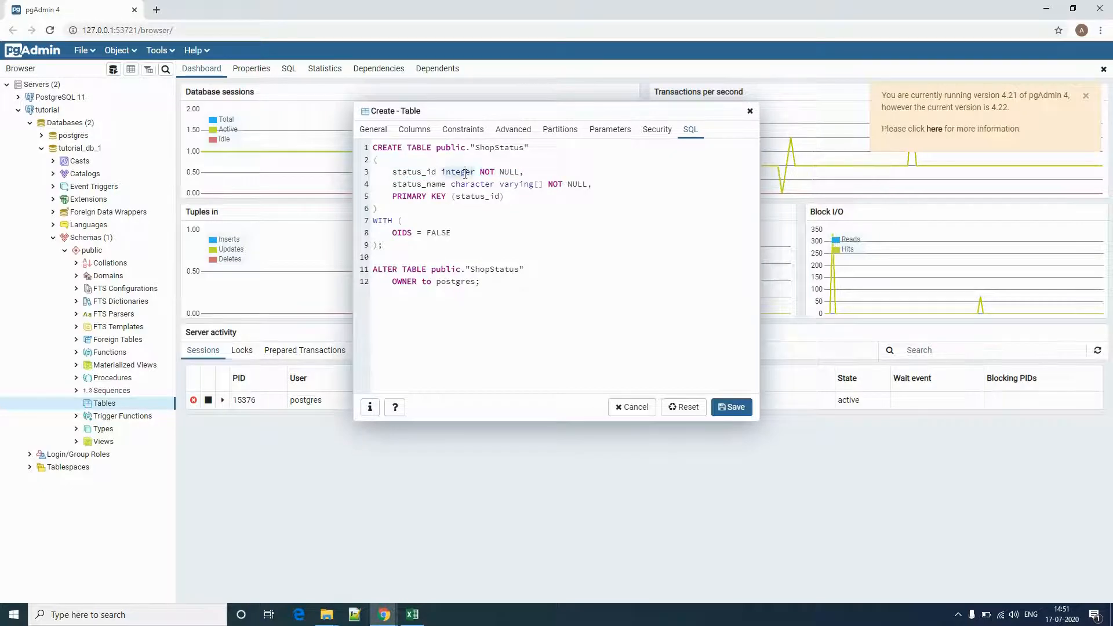
pyautogui.doubleClick(418, 184)
pyautogui.moveTo(452, 185); pyautogui.dragTo(535, 186)
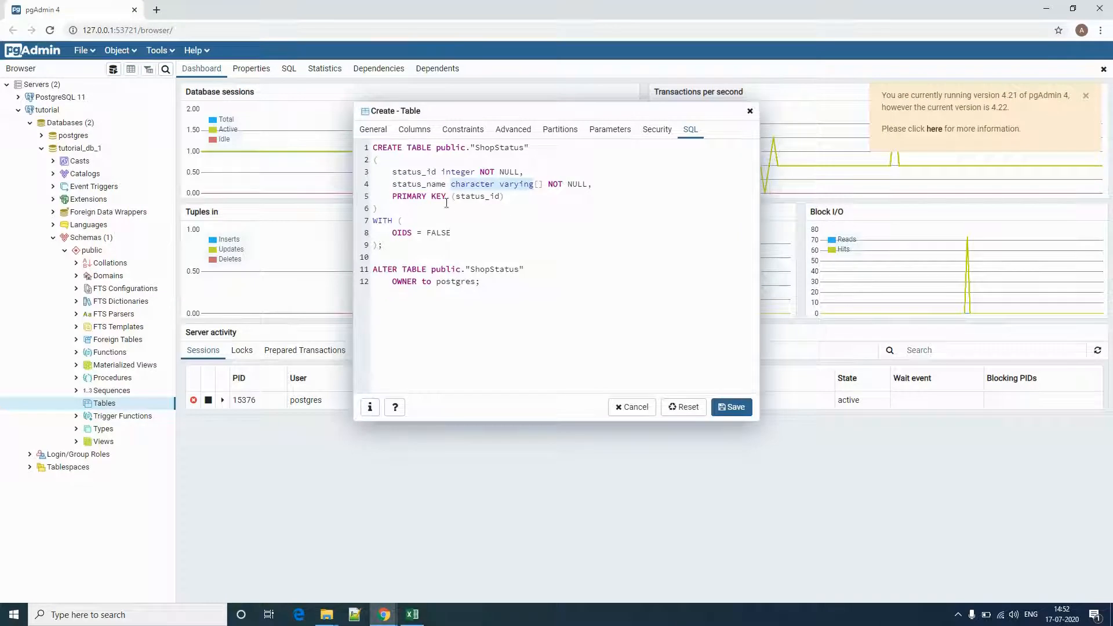
pyautogui.doubleClick(426, 195)
pyautogui.doubleClick(464, 195)
pyautogui.moveTo(373, 220); pyautogui.dragTo(497, 297)
pyautogui.click(502, 303)
pyautogui.hotkey('ctrl', 'a')
# Save the ShopStatus table and expand its columns in the object tree.
pyautogui.click(730, 407)
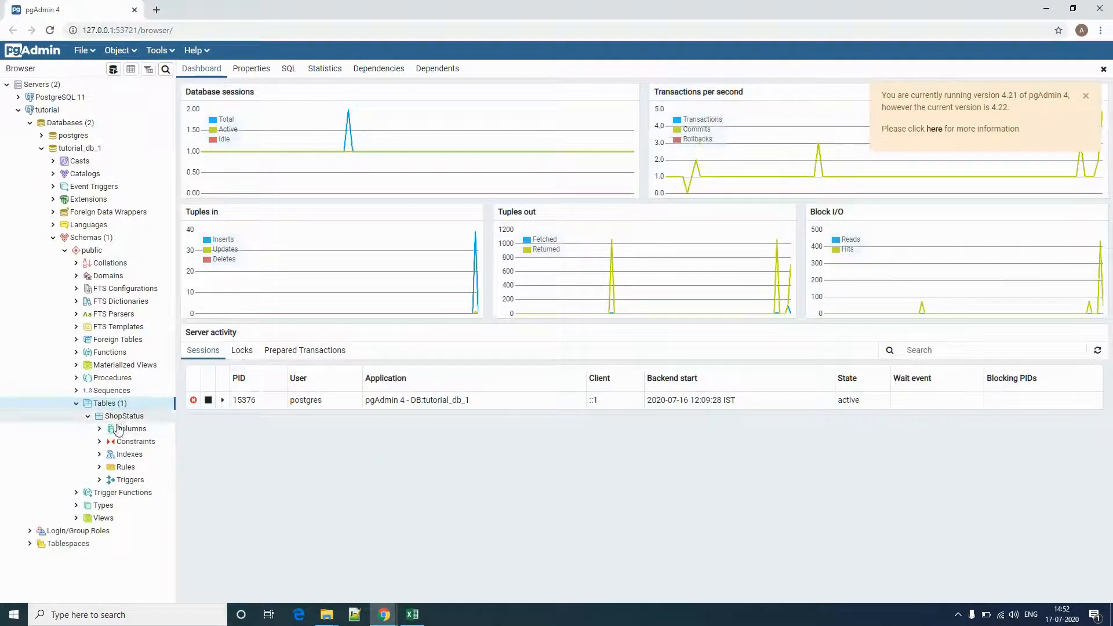
pyautogui.click(121, 431)
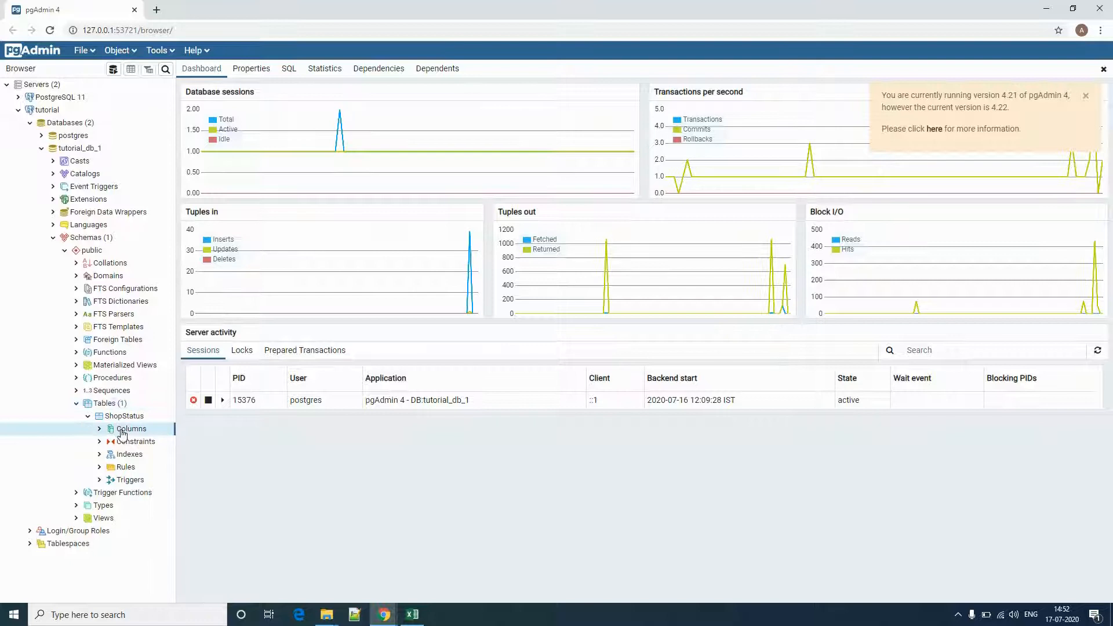
pyautogui.click(99, 429)
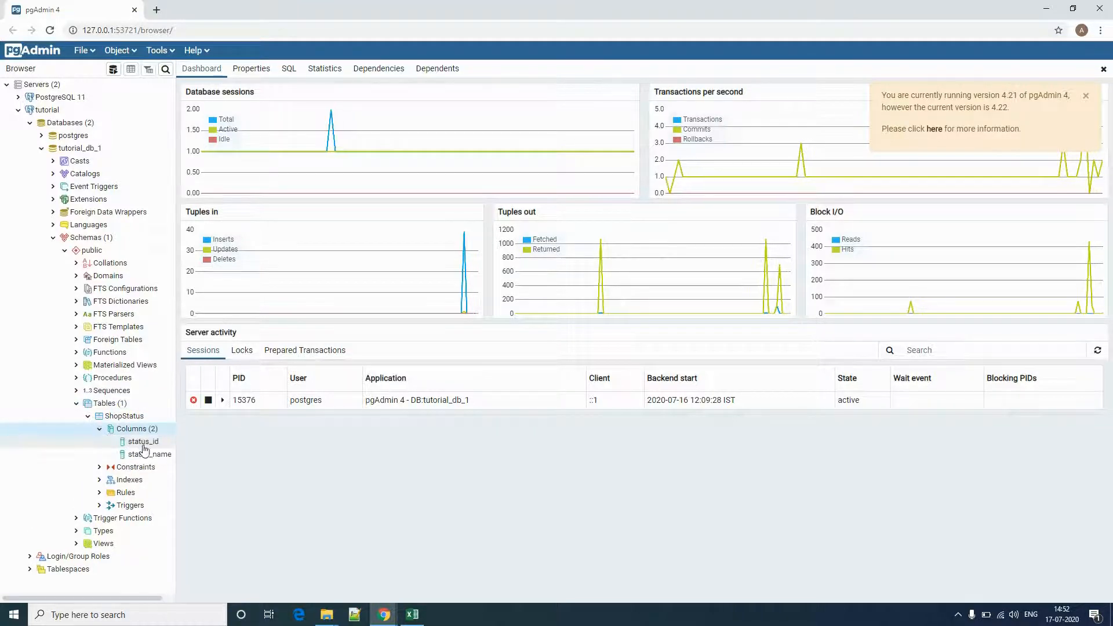
# View all rows of the ShopStatus table.
pyautogui.rightClick(115, 418)
pyautogui.moveTo(173, 368)
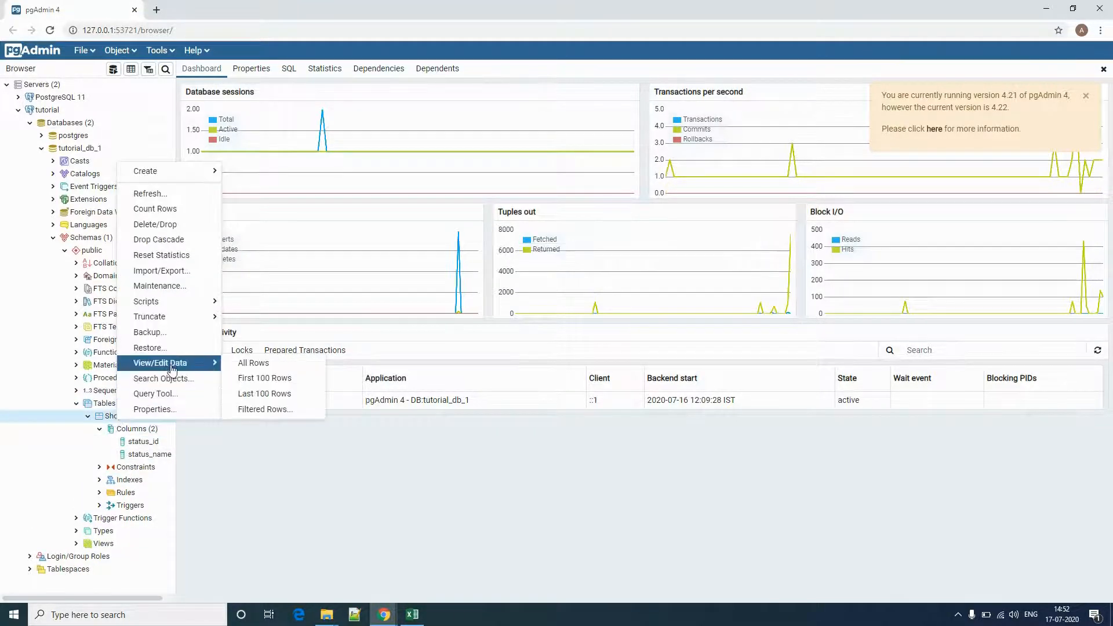
pyautogui.click(246, 368)
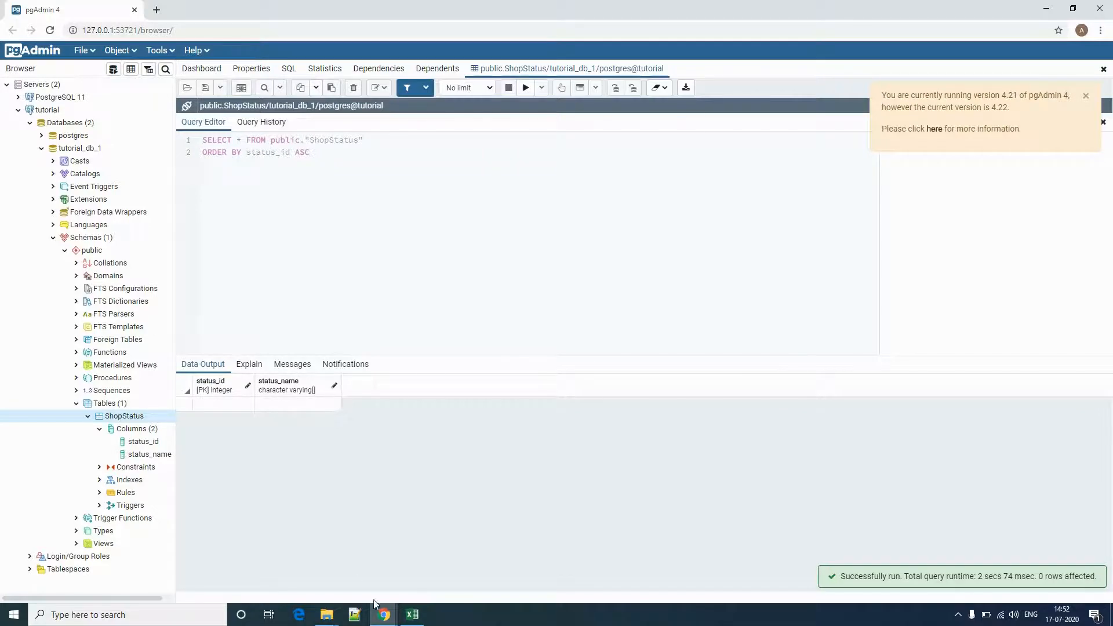
# Switch to the Excel design and examine the ShopStatus and Shops table blocks.
pyautogui.click(412, 614)
pyautogui.moveTo(288, 153); pyautogui.dragTo(392, 163)
pyautogui.click(488, 155)
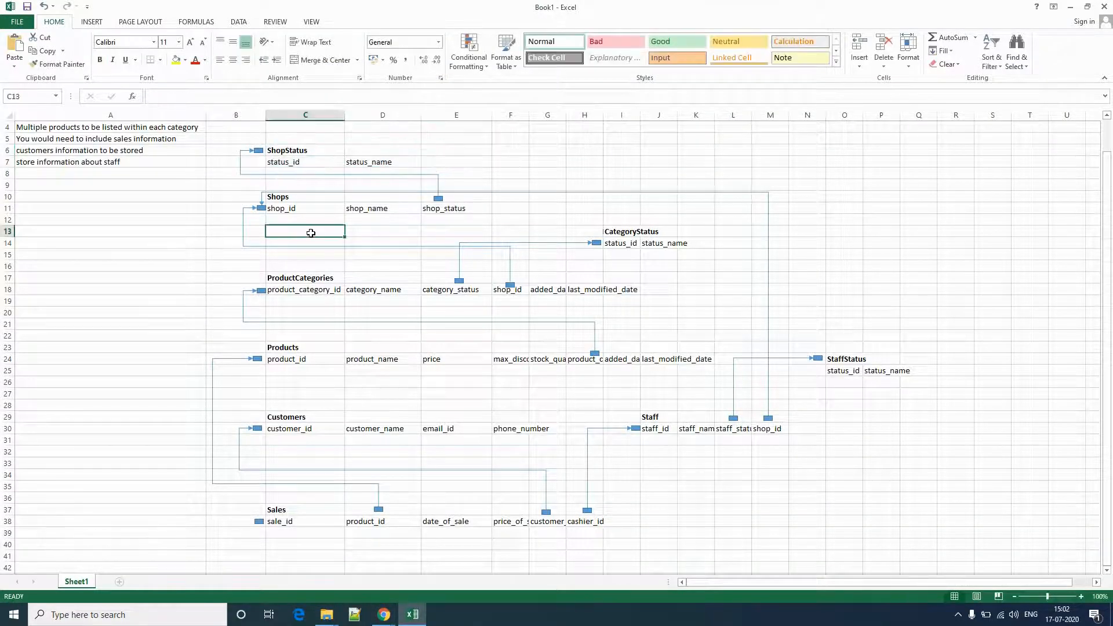
pyautogui.moveTo(290, 152); pyautogui.dragTo(396, 167)
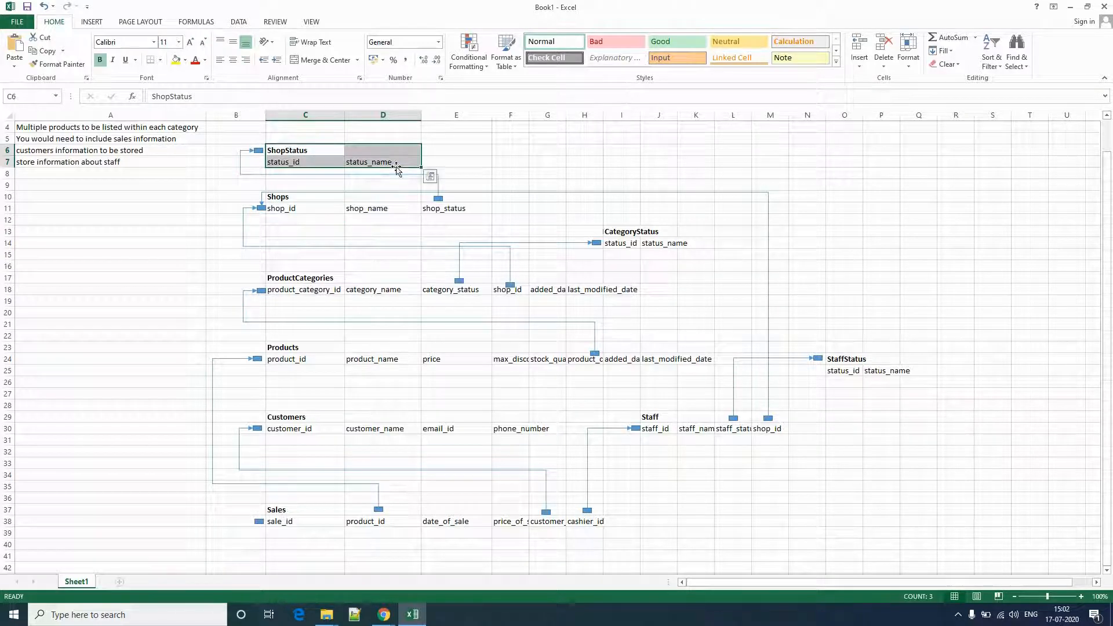
pyautogui.click(284, 192)
pyautogui.moveTo(285, 198)
pyautogui.mouseDown()
pyautogui.moveTo(457, 219)
pyautogui.moveTo(404, 216)
pyautogui.mouseUp()
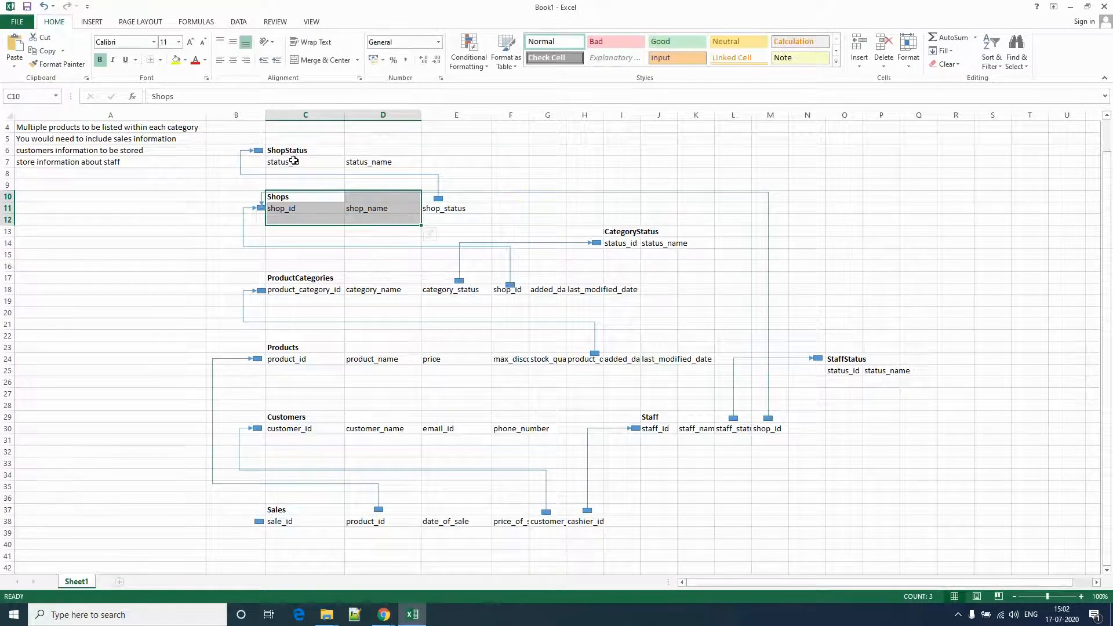
# Compare the ShopStatus columns with the Shops columns shop_id, shop_name and shop_status in the Excel design.
pyautogui.click(294, 161)
pyautogui.click(372, 163)
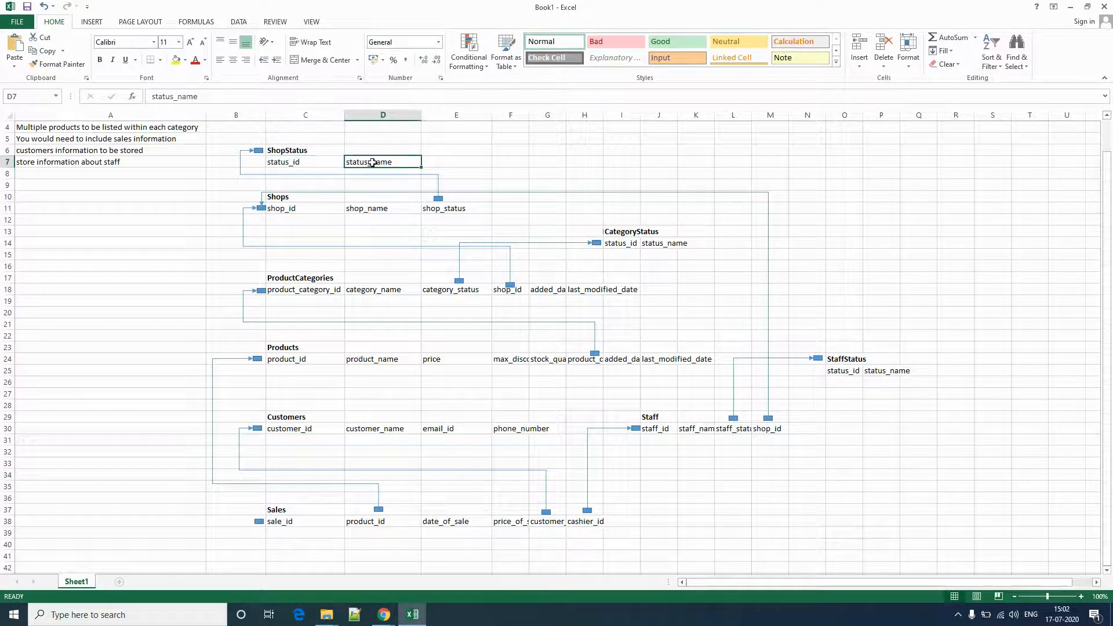
pyautogui.click(282, 210)
pyautogui.click(370, 203)
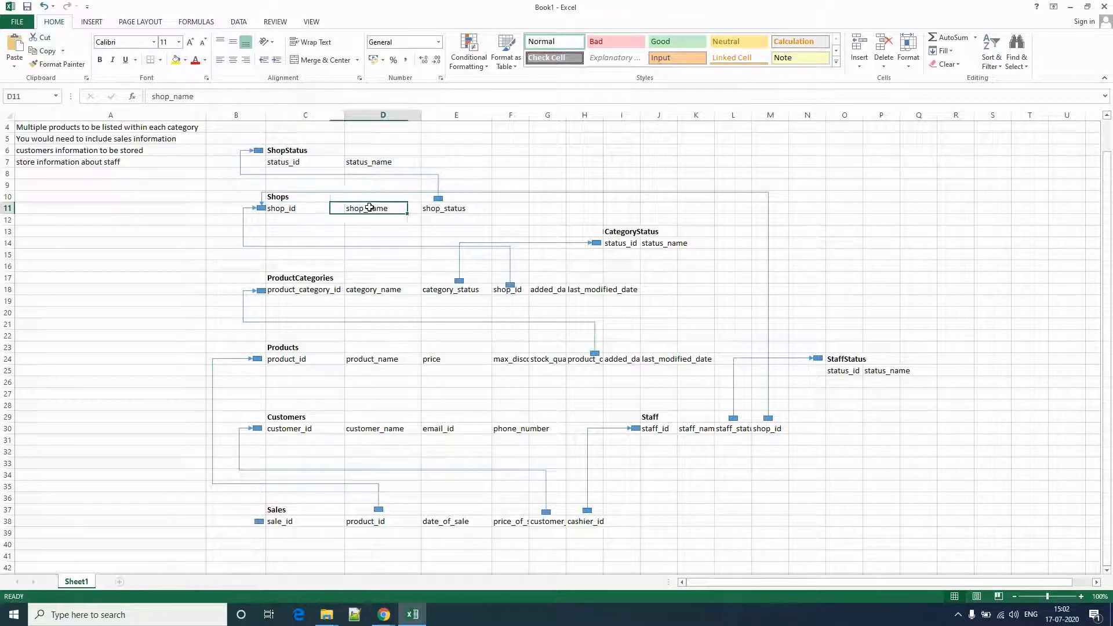
pyautogui.moveTo(287, 223); pyautogui.dragTo(389, 143)
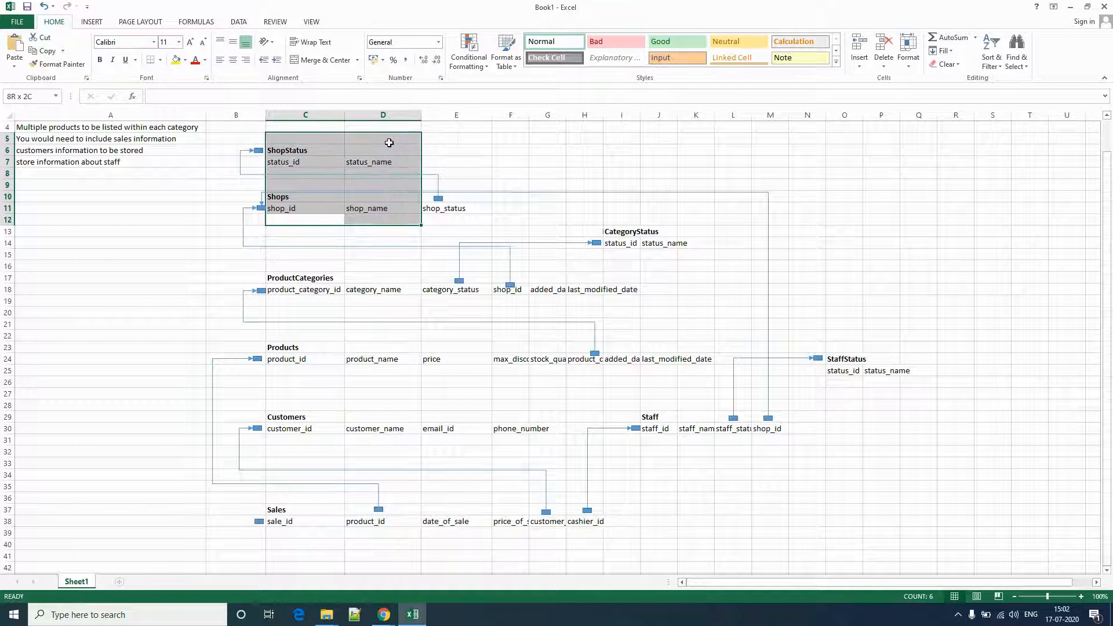
pyautogui.click(328, 238)
pyautogui.click(303, 209)
pyautogui.click(431, 211)
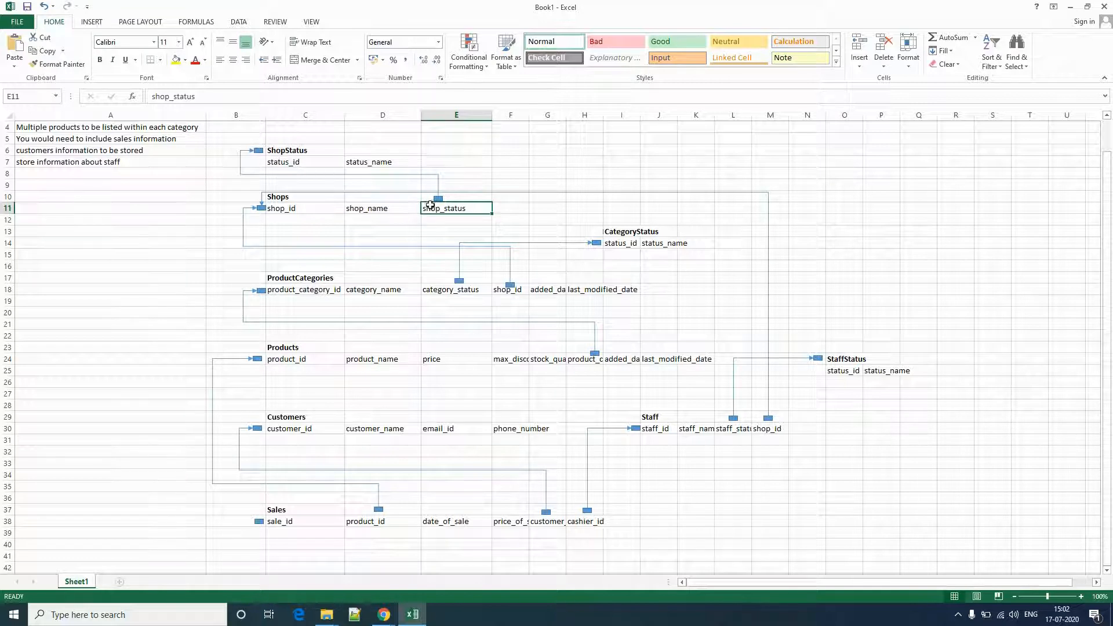
pyautogui.moveTo(316, 212); pyautogui.dragTo(434, 206)
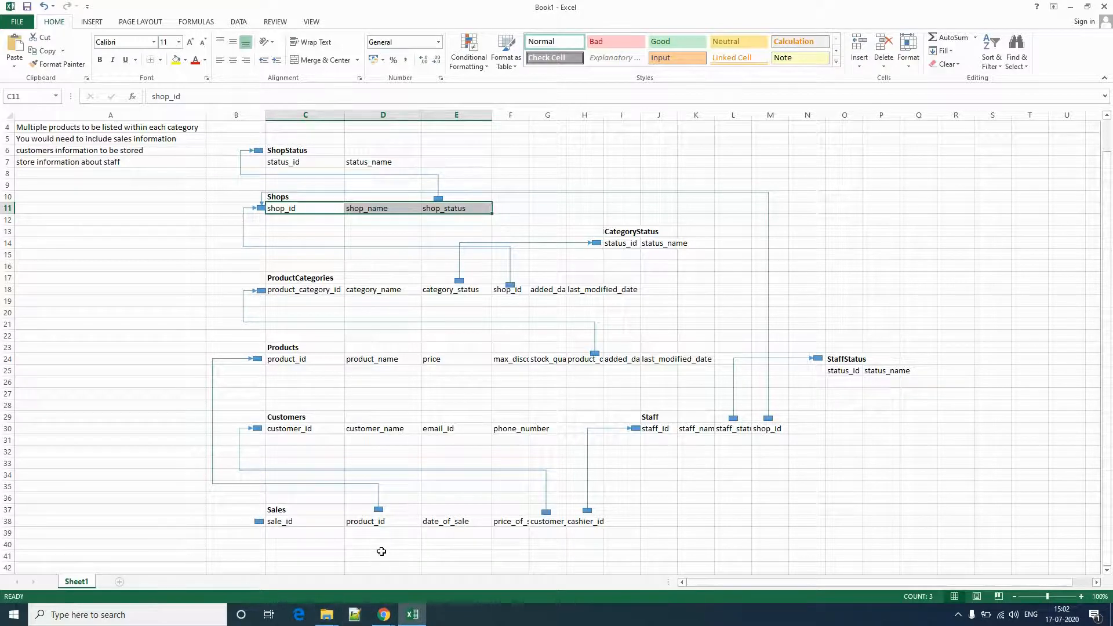
# Return to pgAdmin and start creating a new table under the public schema's Tables.
pyautogui.click(384, 615)
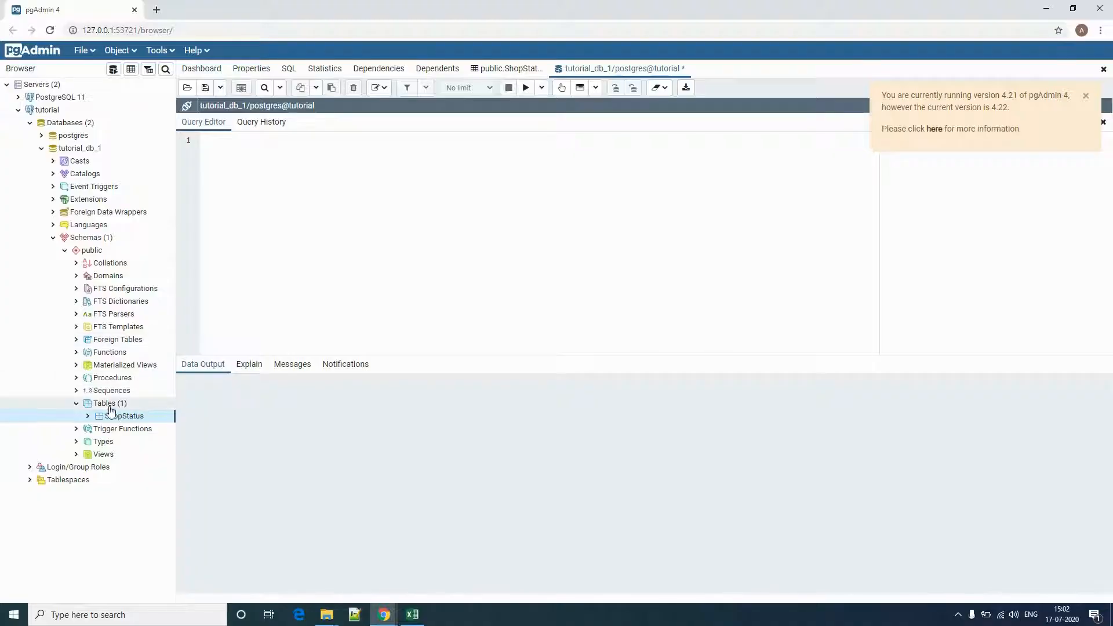
pyautogui.rightClick(99, 404)
pyautogui.moveTo(145, 414)
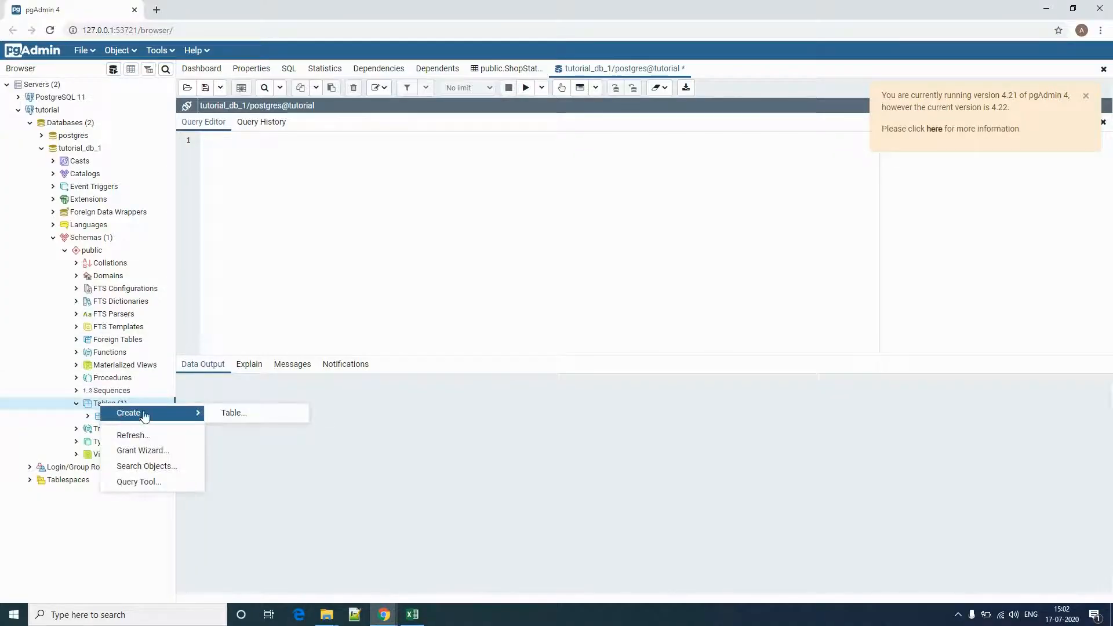
pyautogui.click(246, 414)
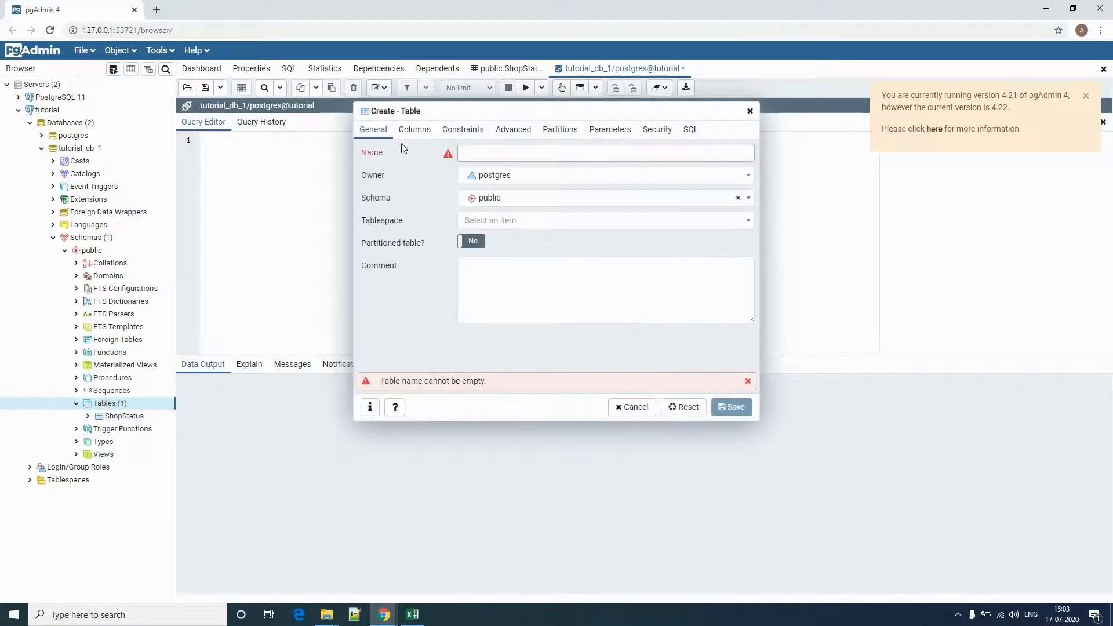
# Name the new table Shops, copying the name from cell C10 of the Excel design, and open its column definitions.
pyautogui.click(506, 150)
pyautogui.write('Shjope')
pyautogui.hotkey('alt', 'Tab')
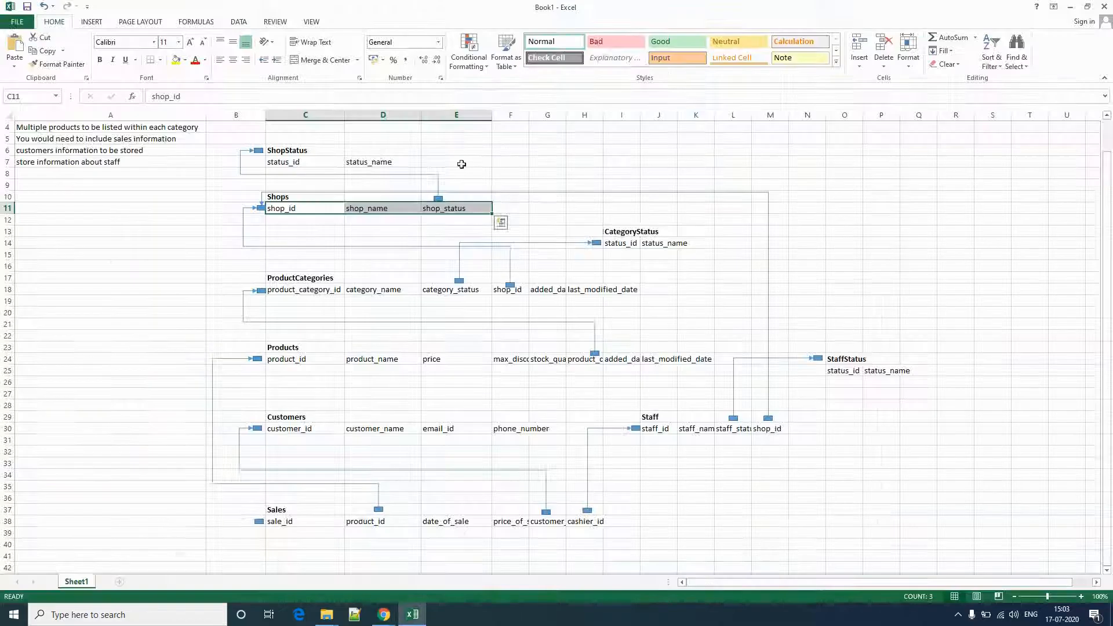
pyautogui.click(279, 197)
pyautogui.doubleClick(278, 197)
pyautogui.hotkey('ctrl', 'c')
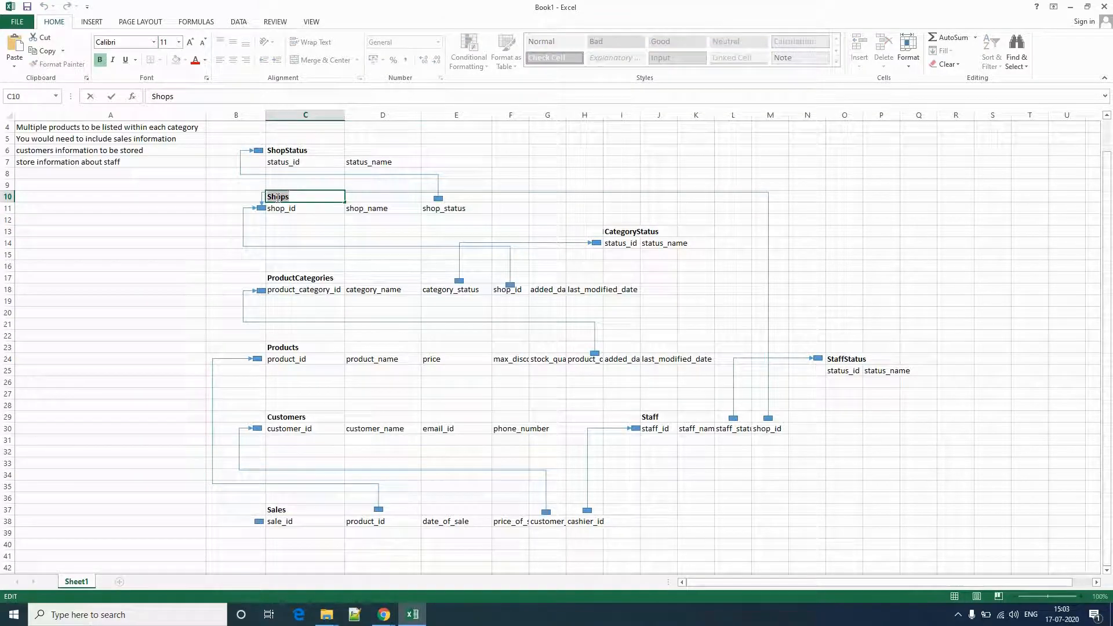
pyautogui.hotkey('alt', 'Tab')
pyautogui.doubleClick(496, 146)
pyautogui.hotkey('ctrl', 'v')
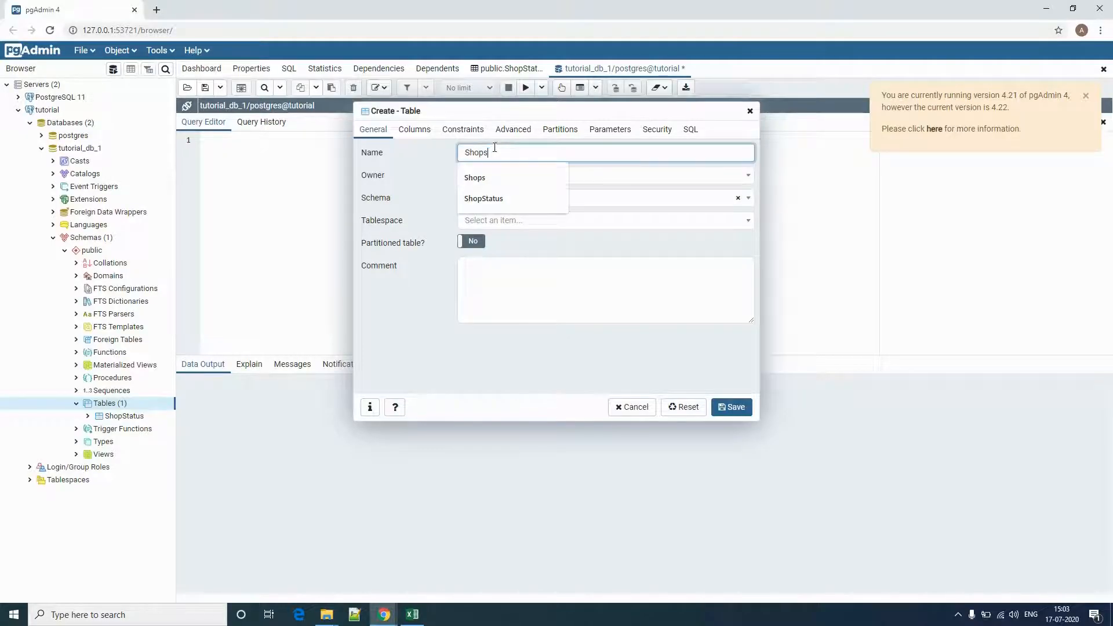
pyautogui.click(484, 174)
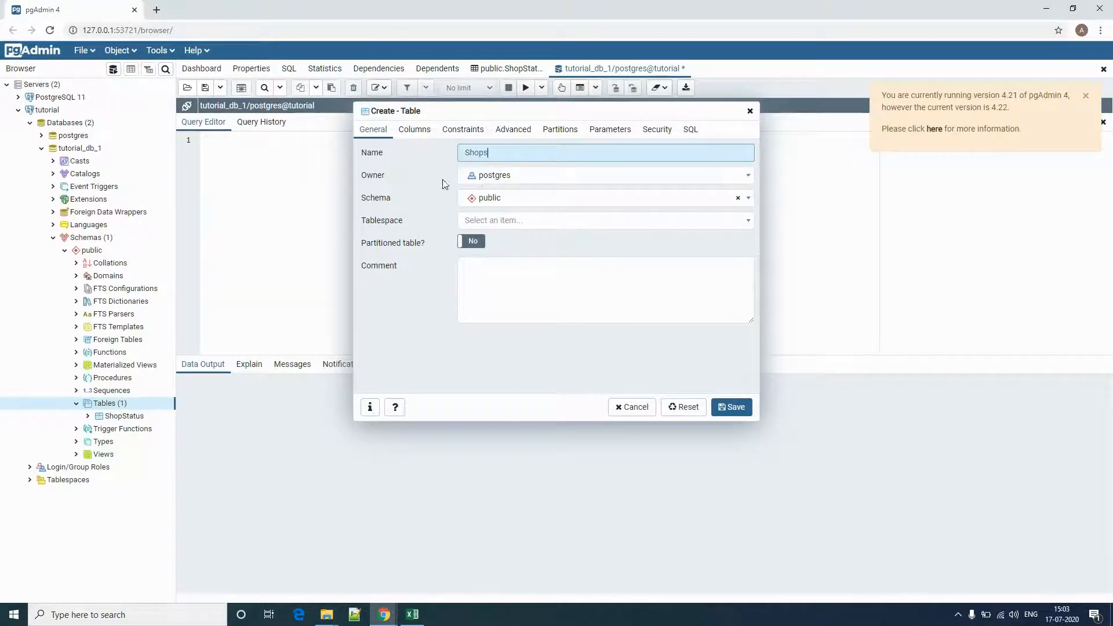
pyautogui.click(416, 128)
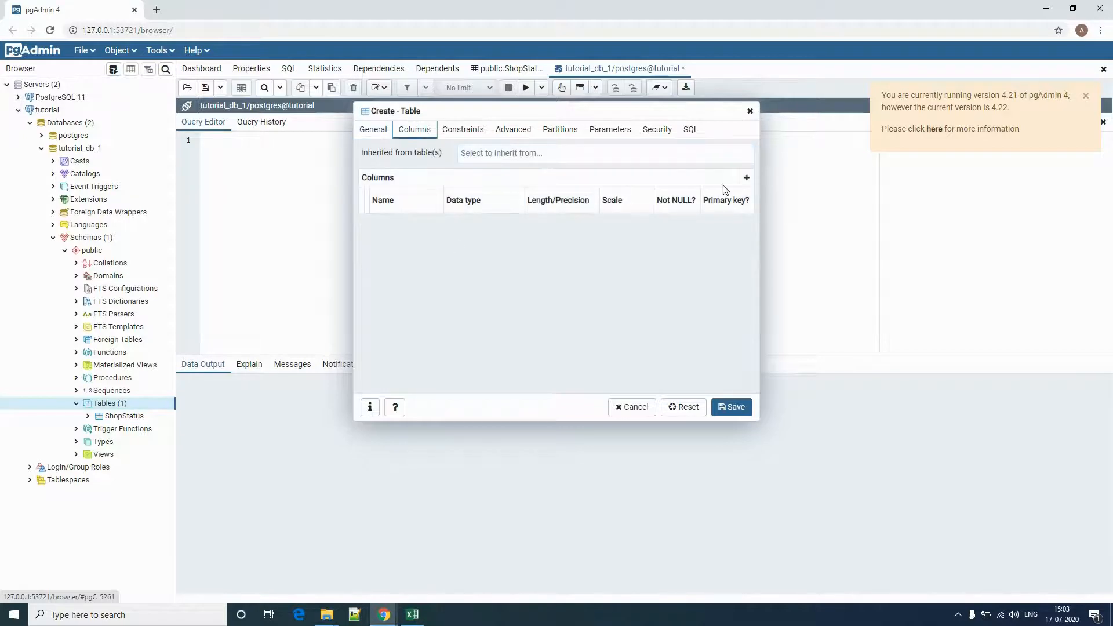
# Add three column rows to the Shops table and name the first one shop_id, copying the name from cell C11 of the Excel design.
pyautogui.click(747, 177)
pyautogui.click(747, 177)
pyautogui.click(746, 177)
pyautogui.click(411, 225)
pyautogui.hotkey('alt', 'Tab')
pyautogui.doubleClick(301, 210)
pyautogui.doubleClick(300, 209)
pyautogui.hotkey('alt', 'Tab')
pyautogui.hotkey('ctrl', 'v')
# Copy shop_name from cell D11 of the Excel design and use it as the second column's name in pgAdmin.
pyautogui.hotkey('alt', 'Tab')
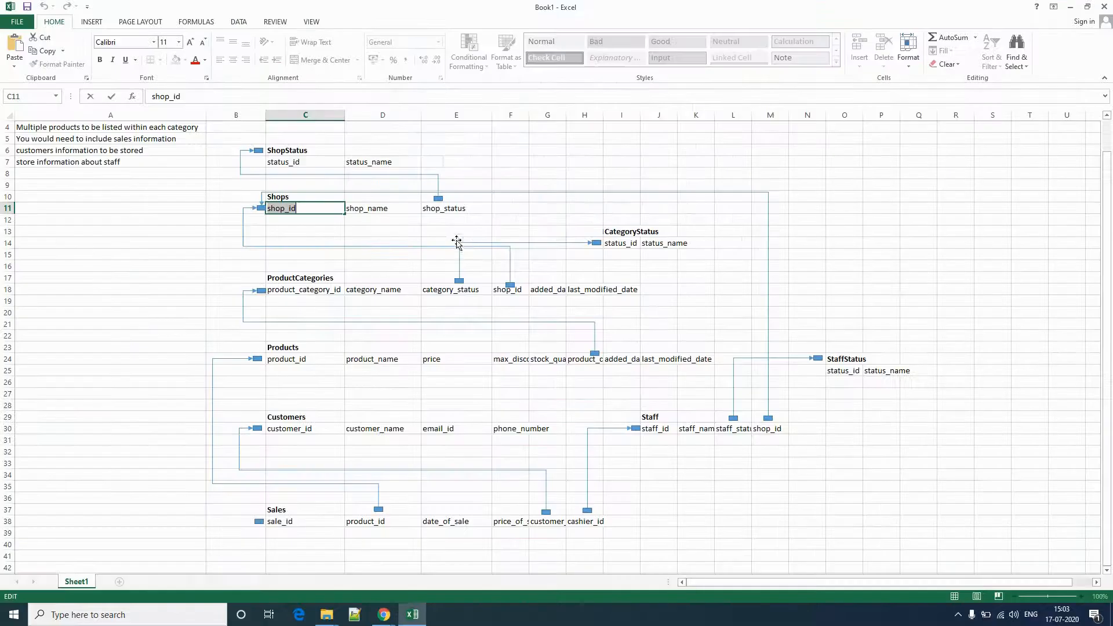
pyautogui.click(387, 206)
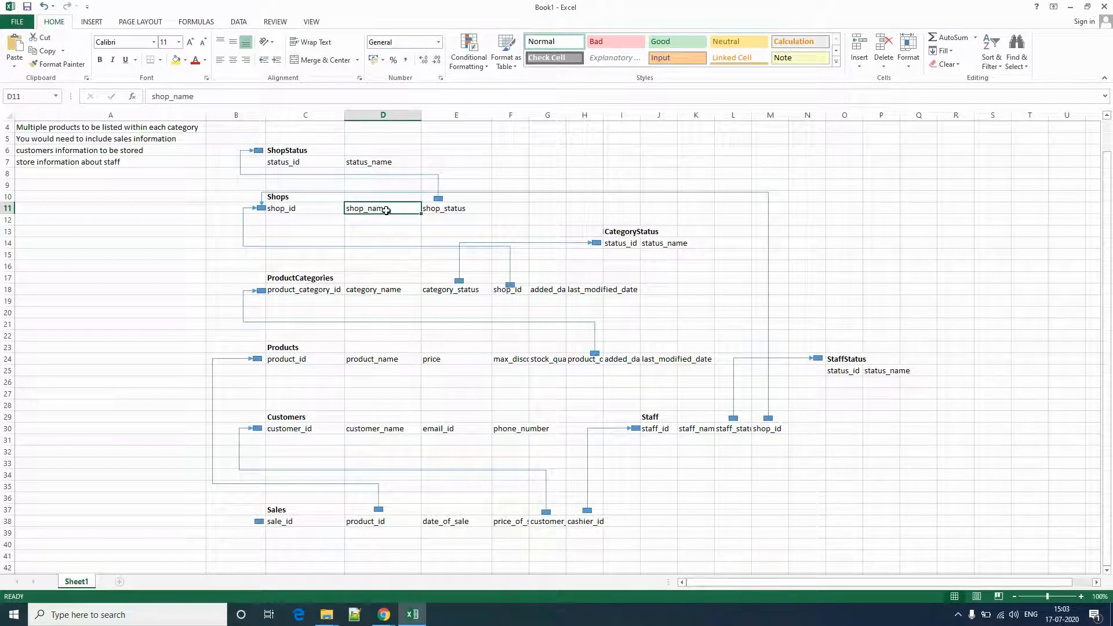
pyautogui.doubleClick(387, 210)
pyautogui.doubleClick(387, 210)
pyautogui.hotkey('ctrl', 'c')
pyautogui.hotkey('alt', 'Tab')
pyautogui.click(435, 247)
pyautogui.hotkey('ctrl', 'v')
# Copy shop_status from cell E11 of the Excel design and use it as the third column's name in pgAdmin.
pyautogui.hotkey('alt', 'Tab')
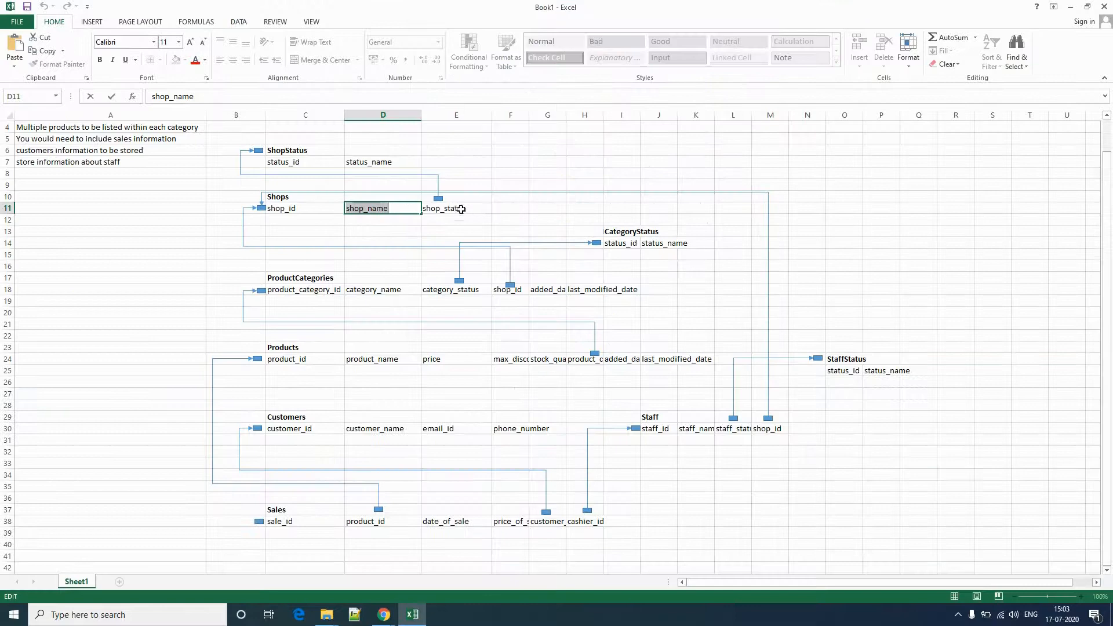
pyautogui.click(459, 208)
pyautogui.doubleClick(459, 208)
pyautogui.hotkey('ctrl', 'c')
pyautogui.hotkey('alt', 'Tab')
pyautogui.click(403, 268)
pyautogui.hotkey('ctrl', 'v')
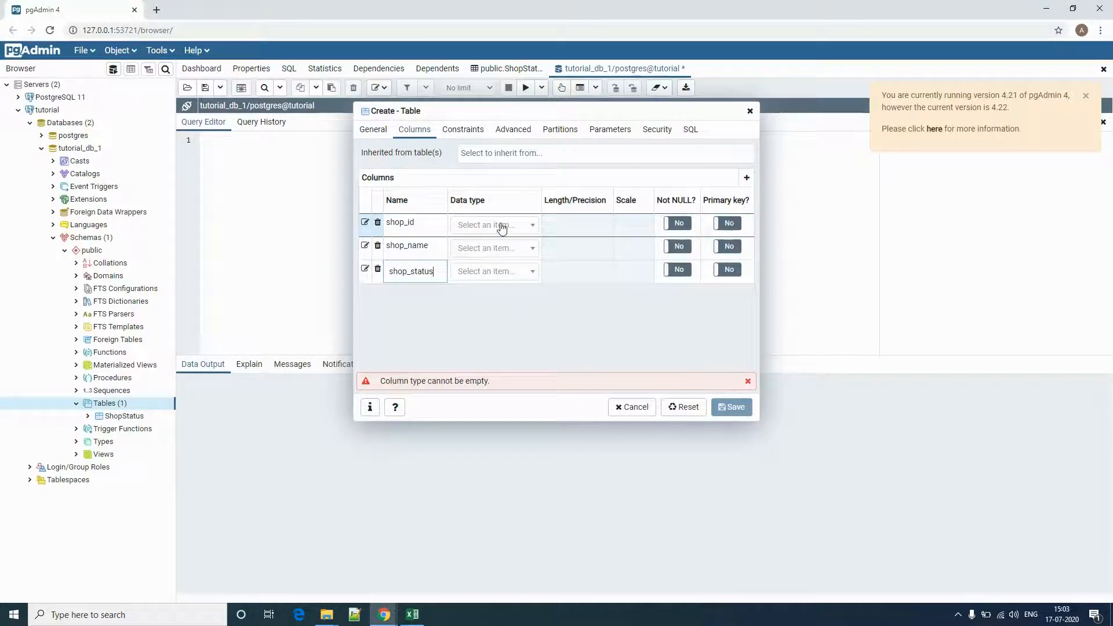
# Set the data type of the shop_id column to integer.
pyautogui.click(502, 226)
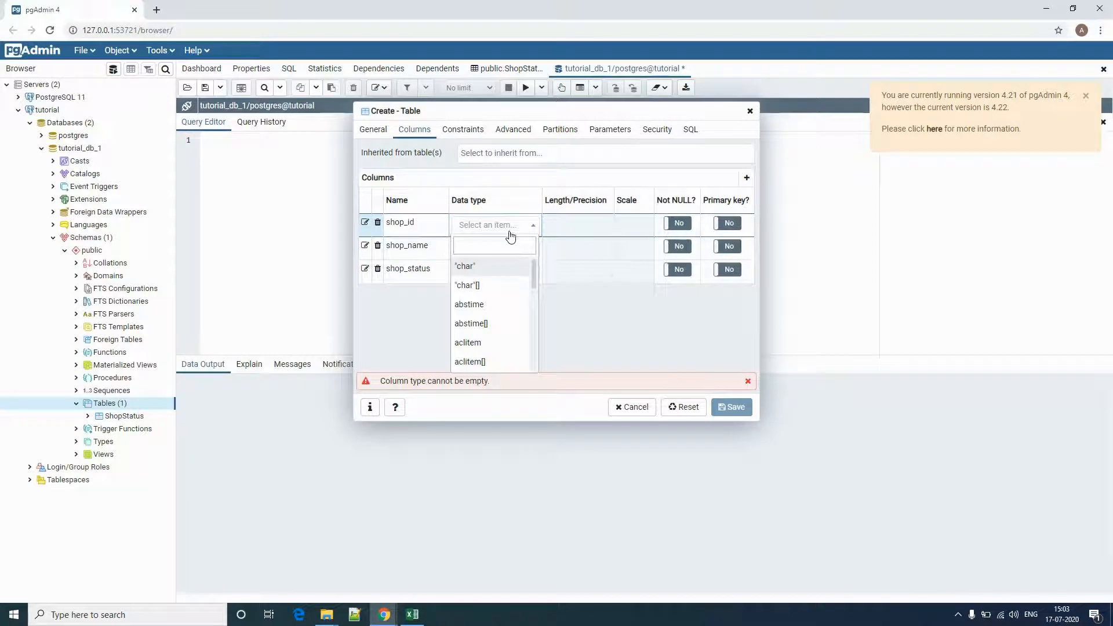
pyautogui.scroll(-6, 487, 331)
pyautogui.scroll(-6, 487, 331)
pyautogui.scroll(-4, 486, 331)
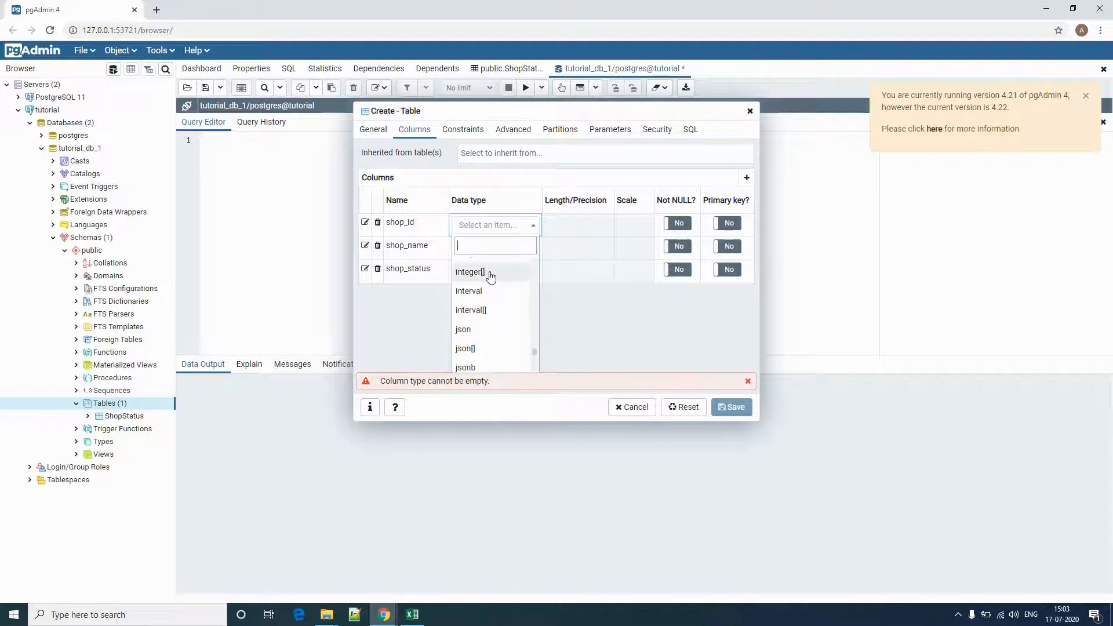
pyautogui.scroll(1, 481, 320)
pyautogui.click(487, 313)
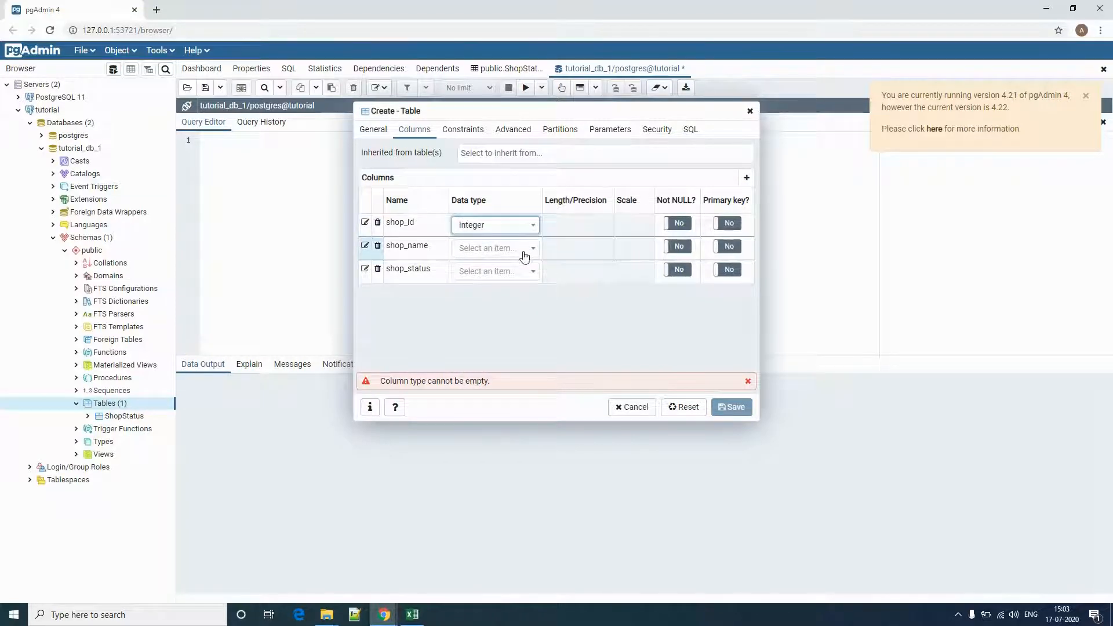
# Set the data type of the shop_name column to character varying.
pyautogui.click(525, 248)
pyautogui.scroll(2, 514, 325)
pyautogui.scroll(-3, 513, 328)
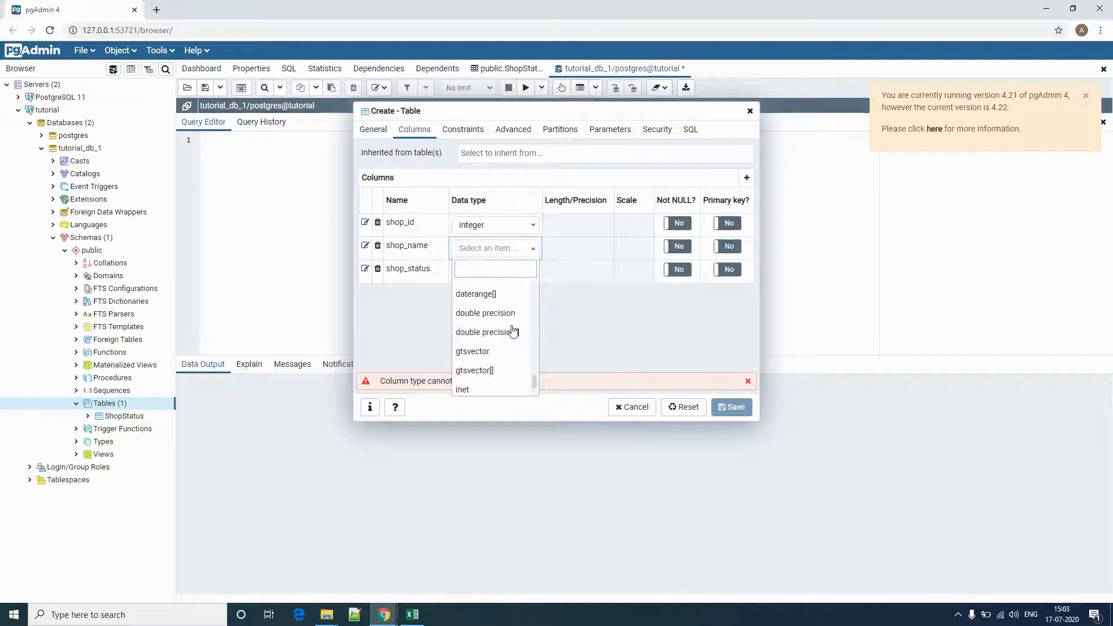
pyautogui.scroll(4, 513, 331)
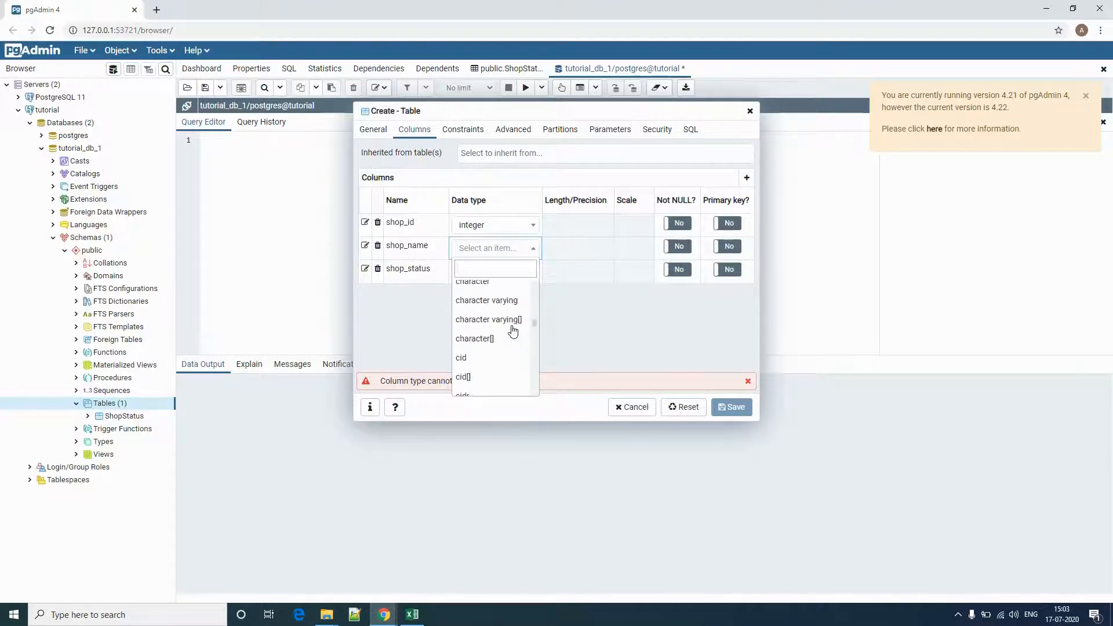
pyautogui.click(504, 300)
# Set the data type of the shop_status column to integer.
pyautogui.click(493, 272)
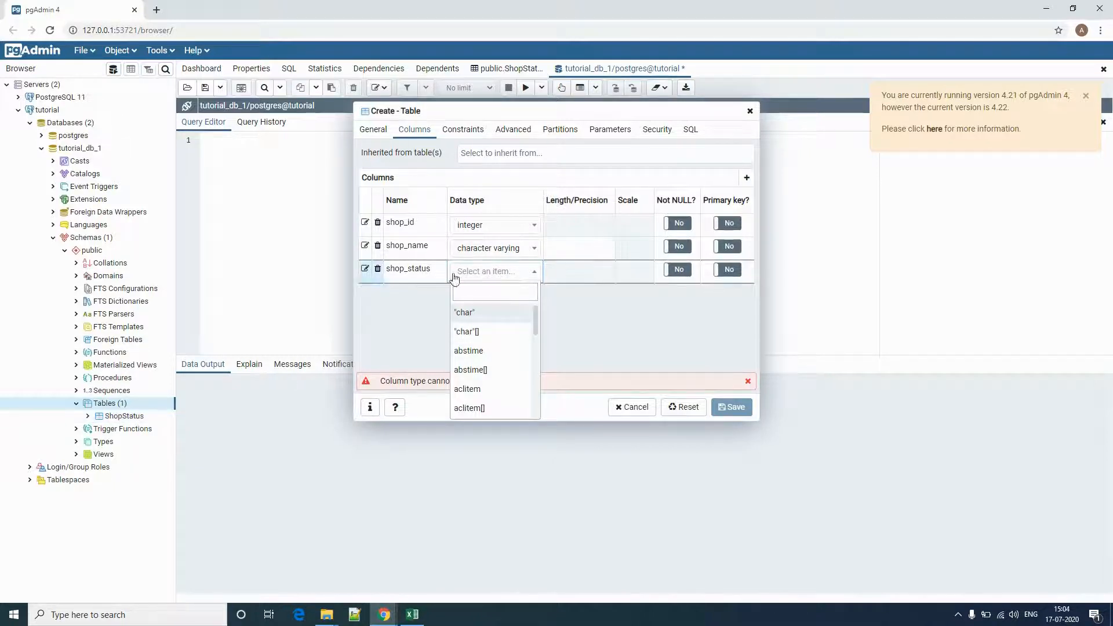
pyautogui.scroll(-3, 489, 374)
pyautogui.scroll(-8, 490, 374)
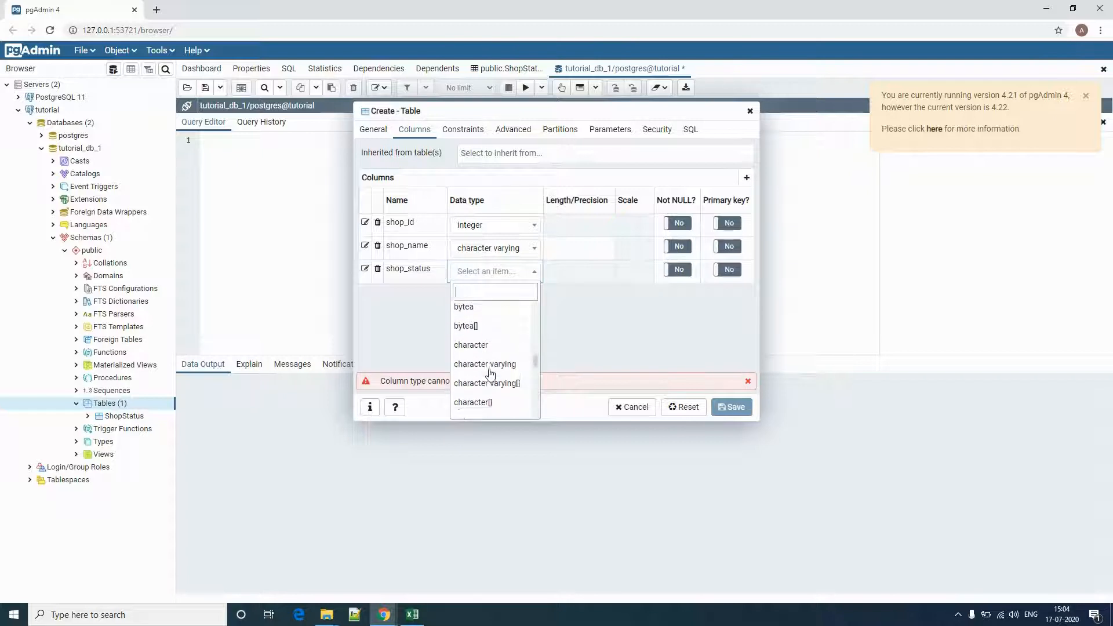
pyautogui.scroll(-10, 490, 375)
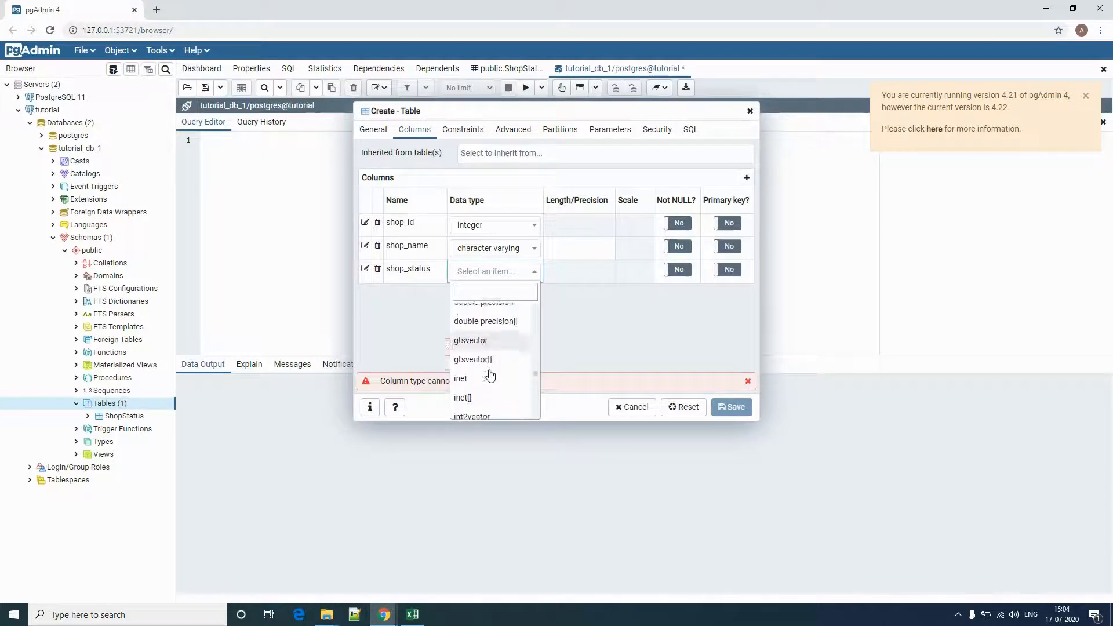
pyautogui.scroll(-2, 490, 375)
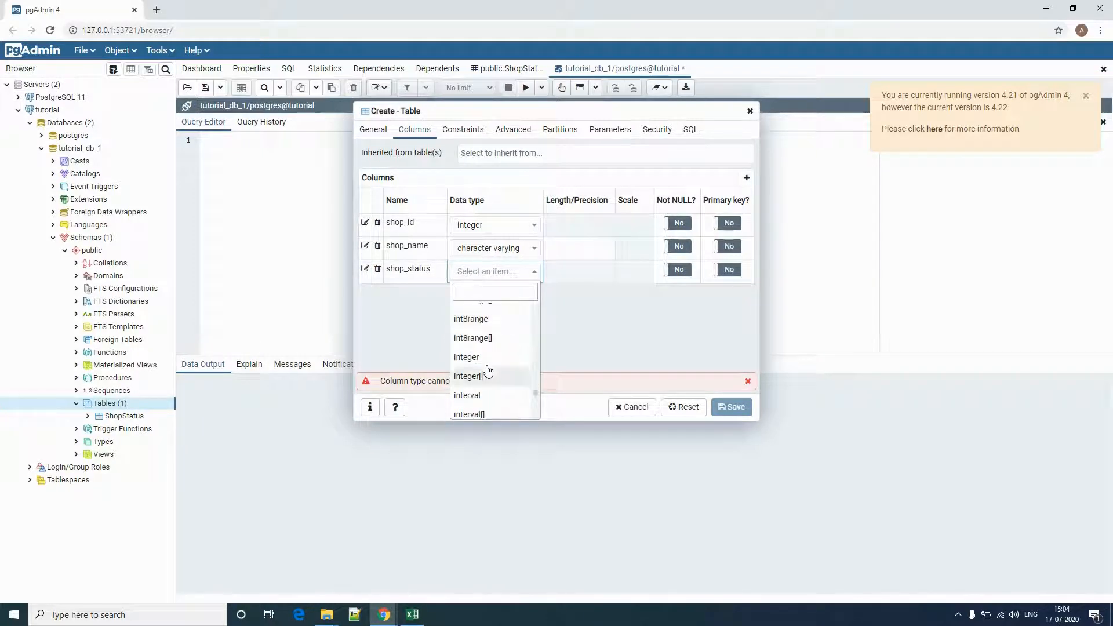
pyautogui.click(490, 375)
# Make shop_id, shop_name and shop_status Not NULL and set shop_id as the primary key.
pyautogui.click(677, 223)
pyautogui.click(677, 246)
pyautogui.click(682, 270)
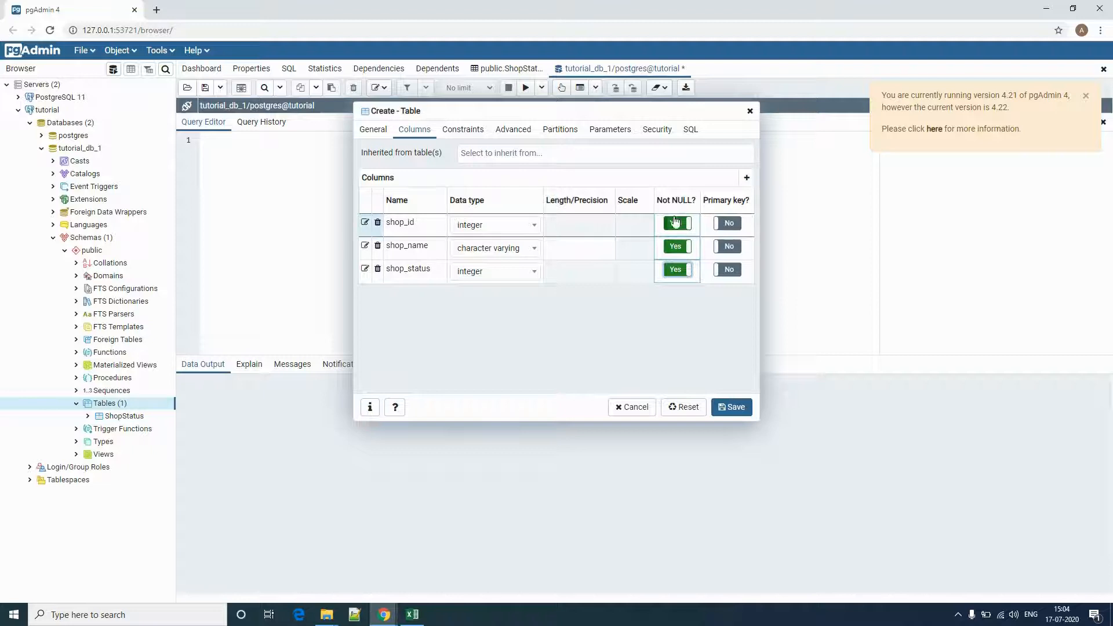
pyautogui.click(738, 222)
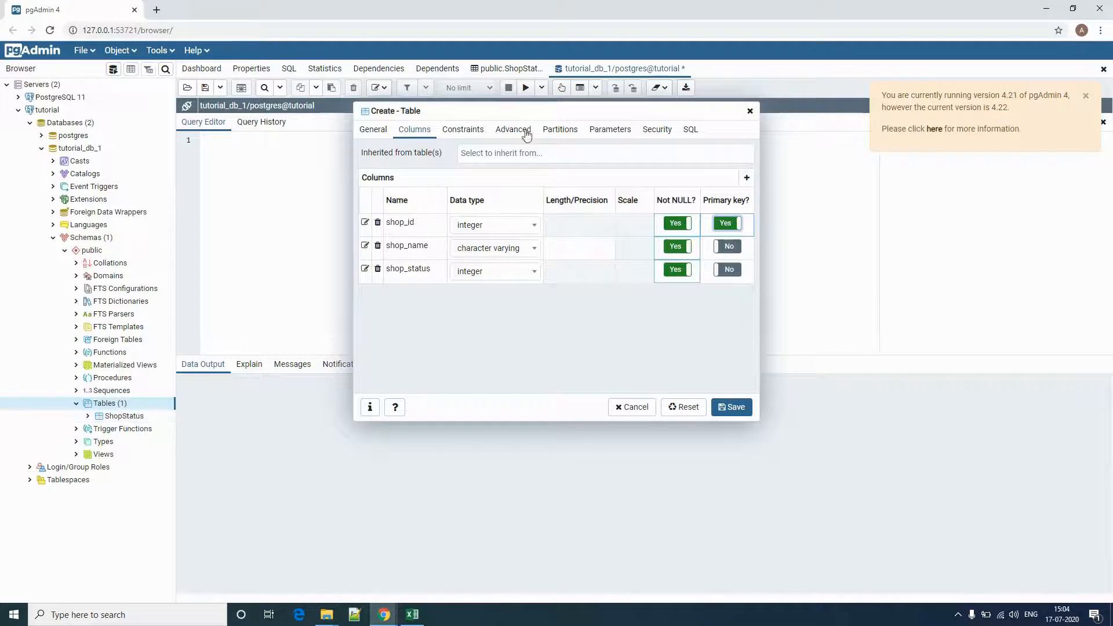
# Add a foreign key constraint to the Shops table and choose shop_status as its local column.
pyautogui.click(469, 134)
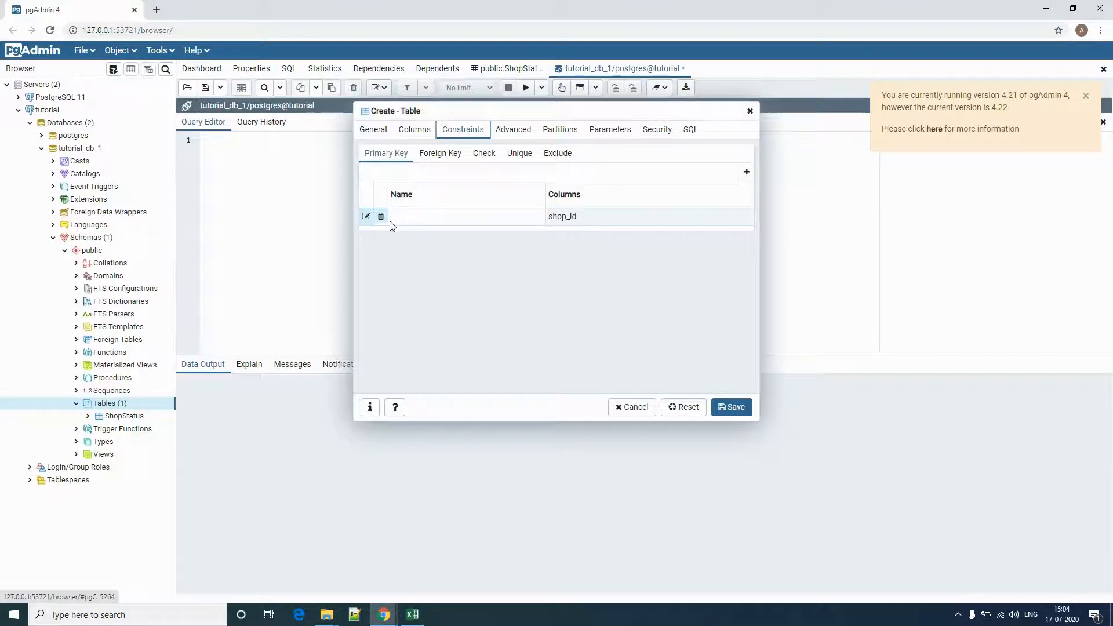
pyautogui.click(442, 153)
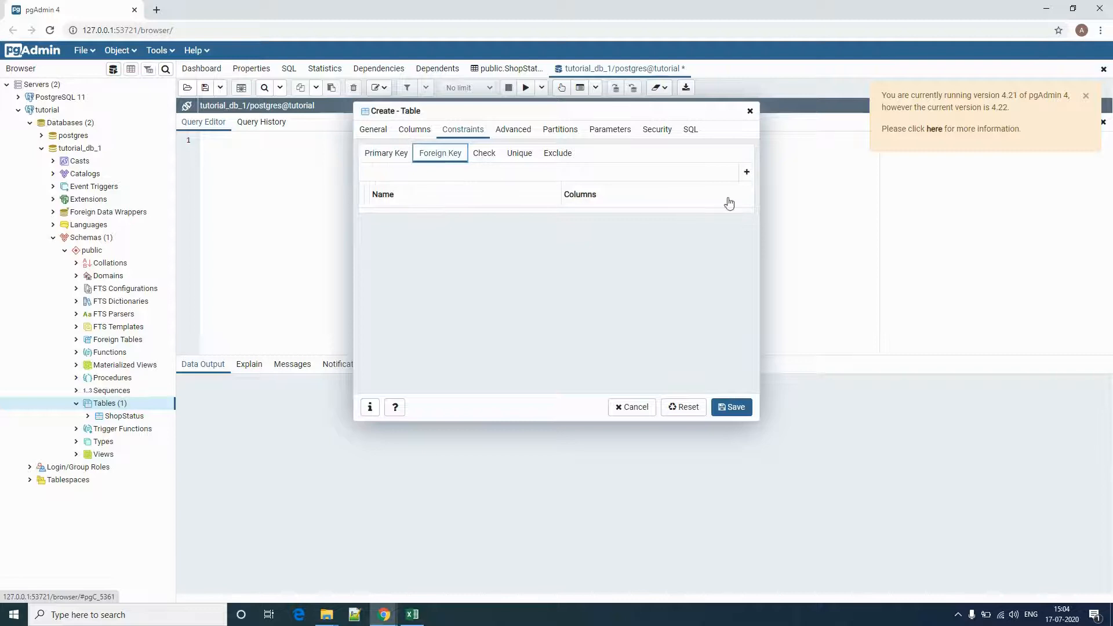
pyautogui.click(747, 172)
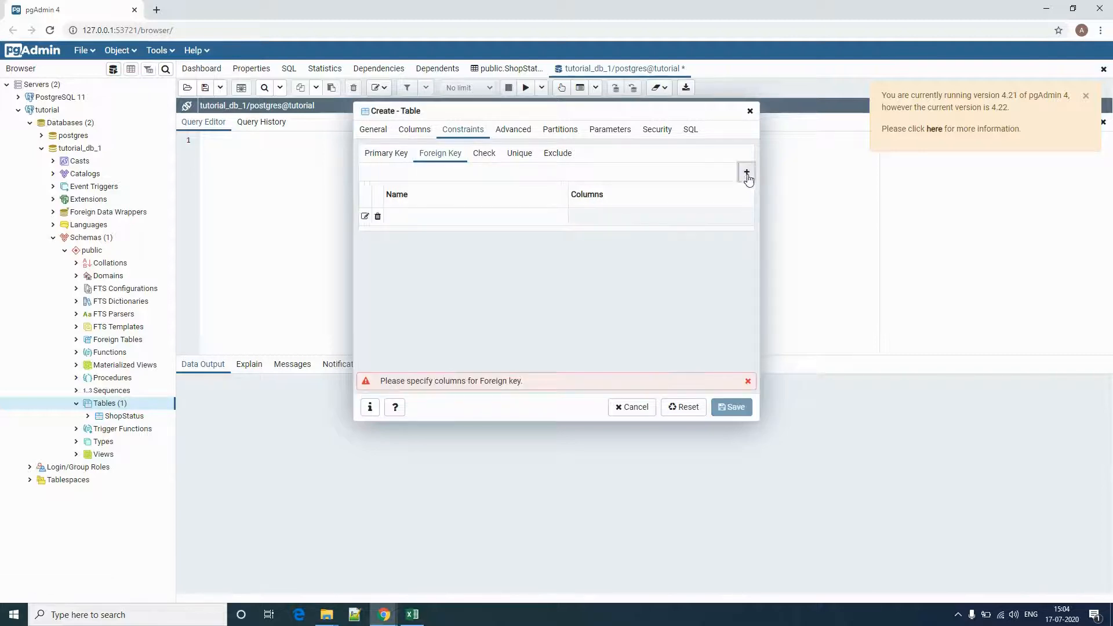
pyautogui.click(365, 217)
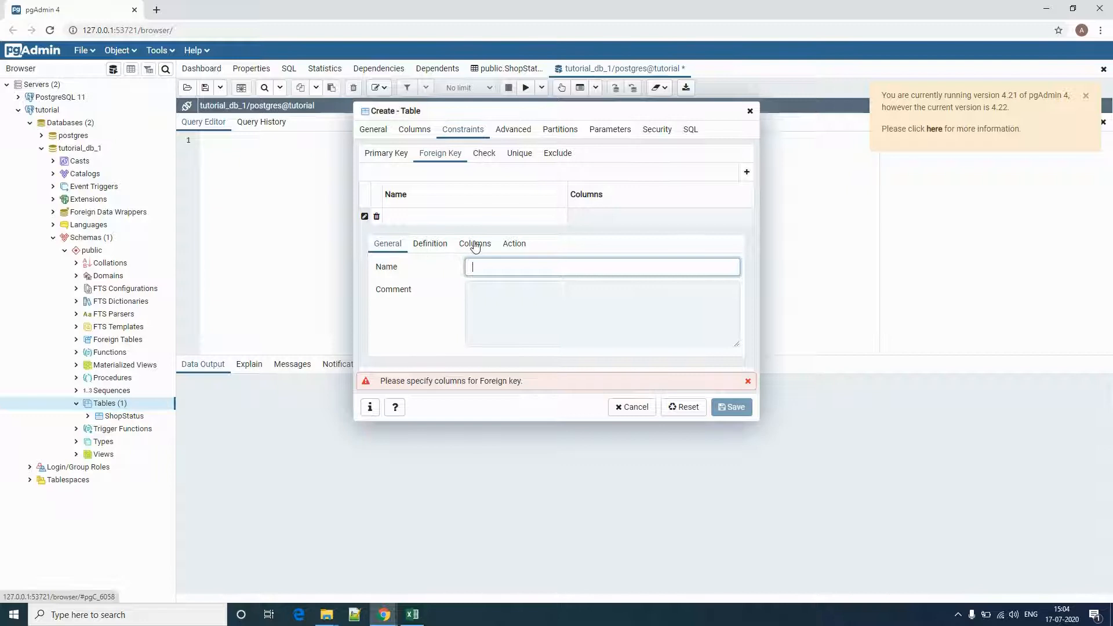
pyautogui.click(475, 244)
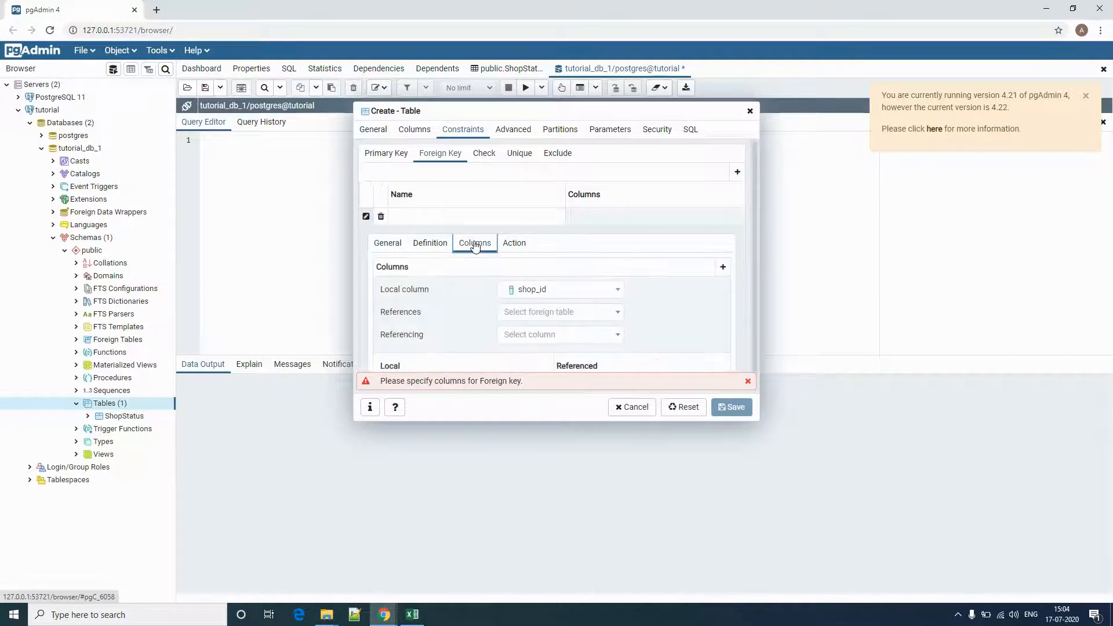
pyautogui.scroll(-1, 623, 279)
pyautogui.click(618, 283)
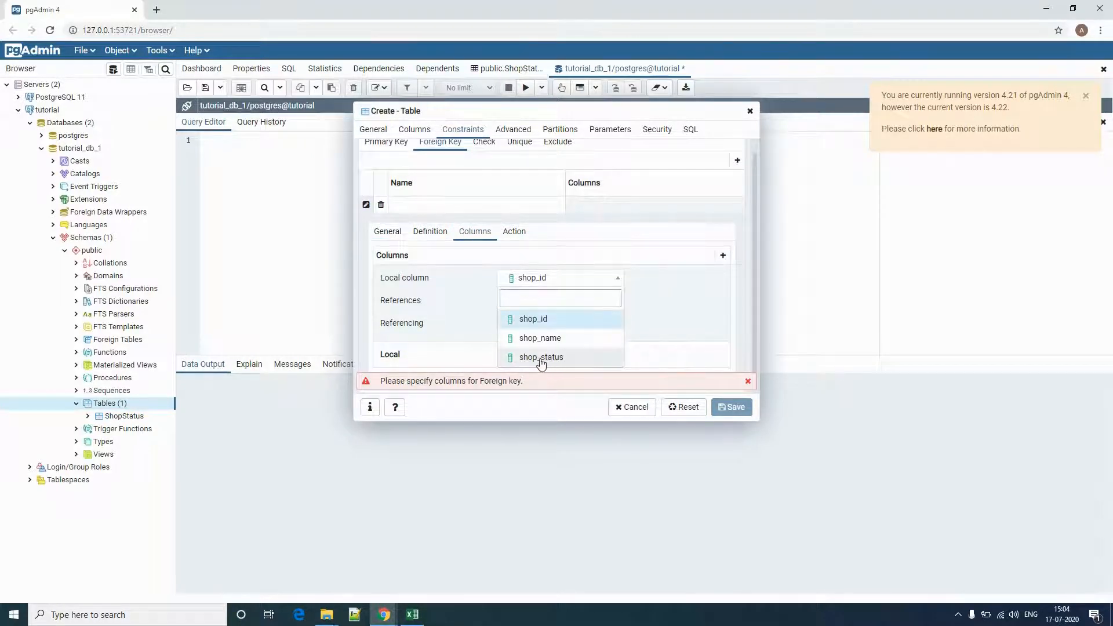
pyautogui.click(542, 359)
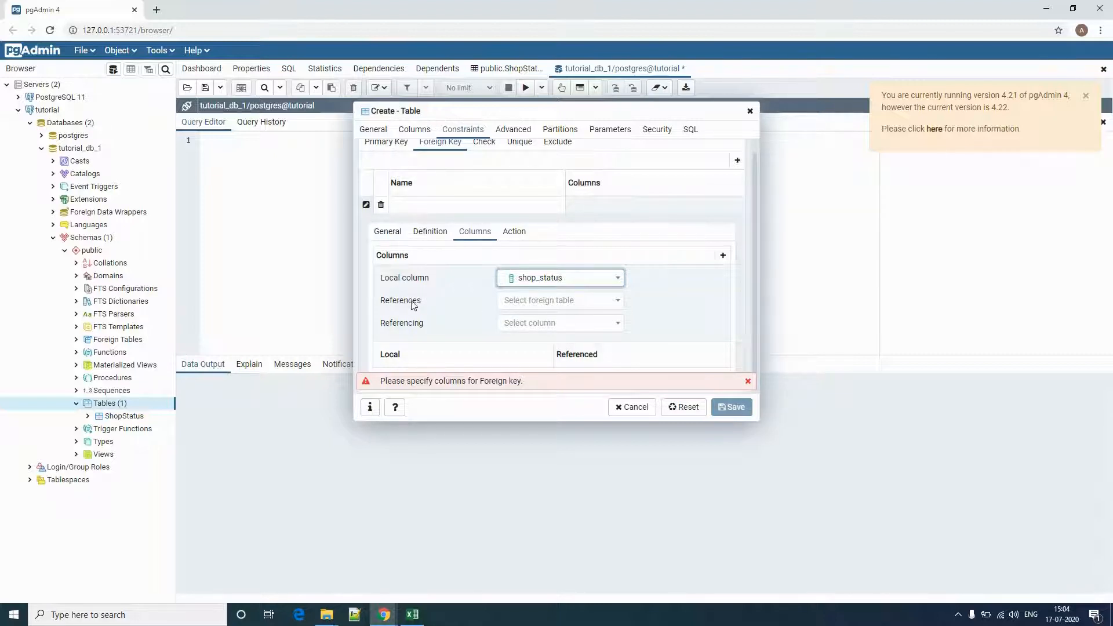
# Reference status_id of public."ShopStatus" in the foreign key, checking that table's columns in the object tree, and add the column mapping.
pyautogui.click(527, 300)
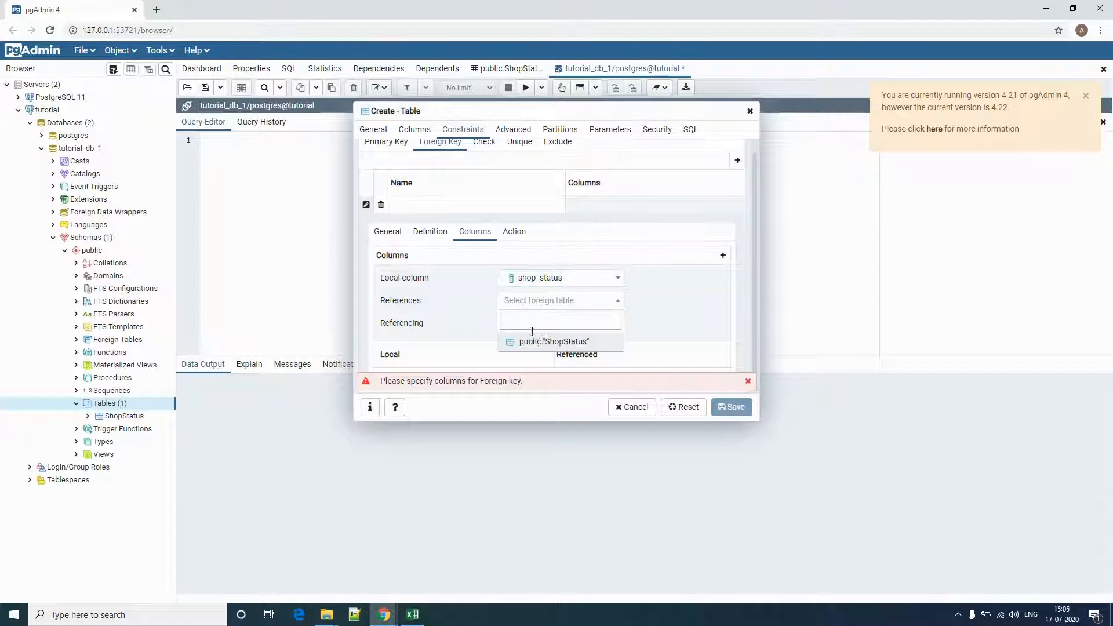
pyautogui.click(569, 343)
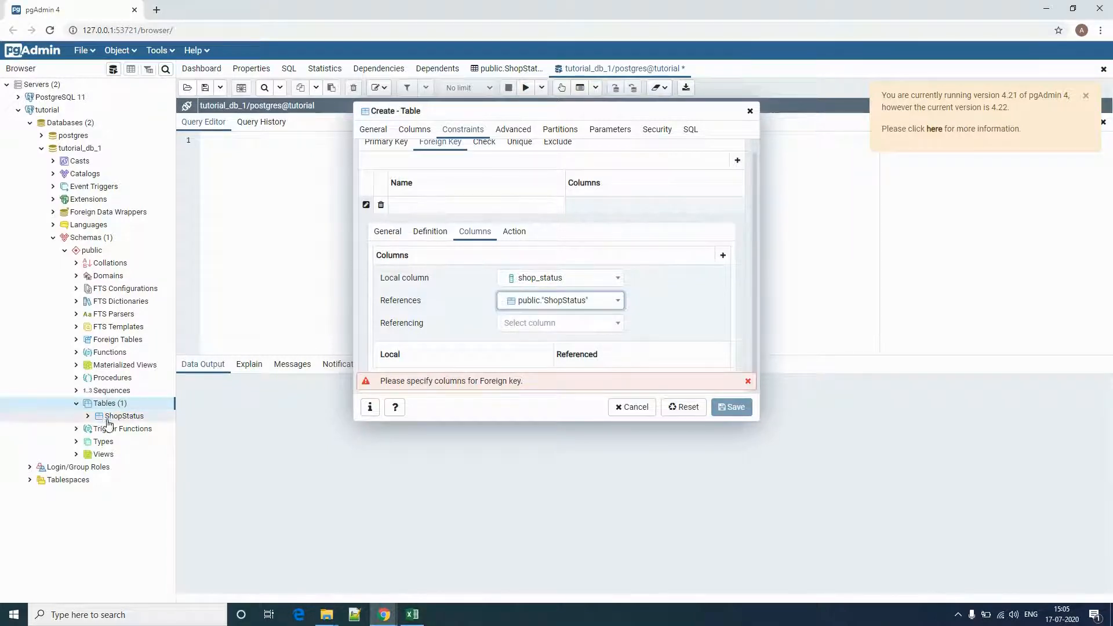
pyautogui.click(88, 415)
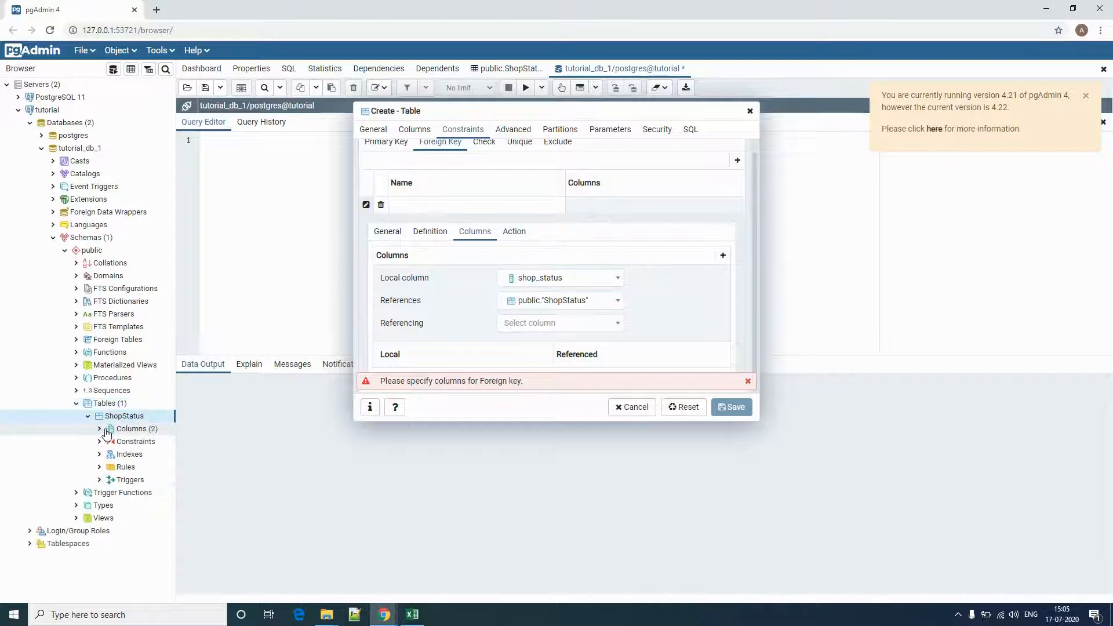
pyautogui.click(107, 432)
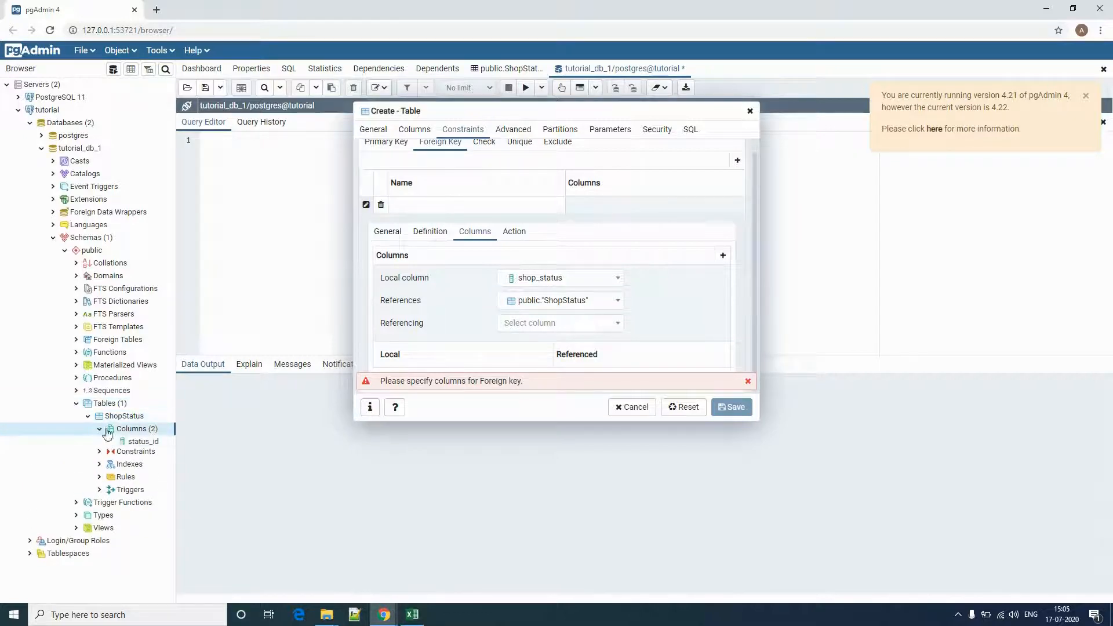
pyautogui.click(537, 329)
pyautogui.click(532, 365)
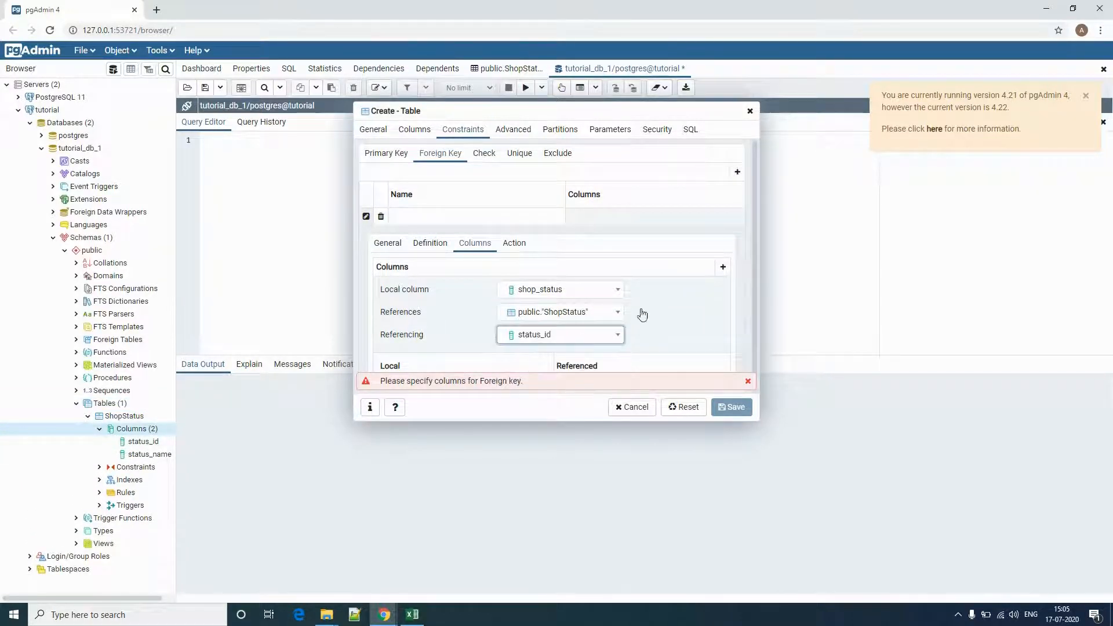
pyautogui.click(724, 269)
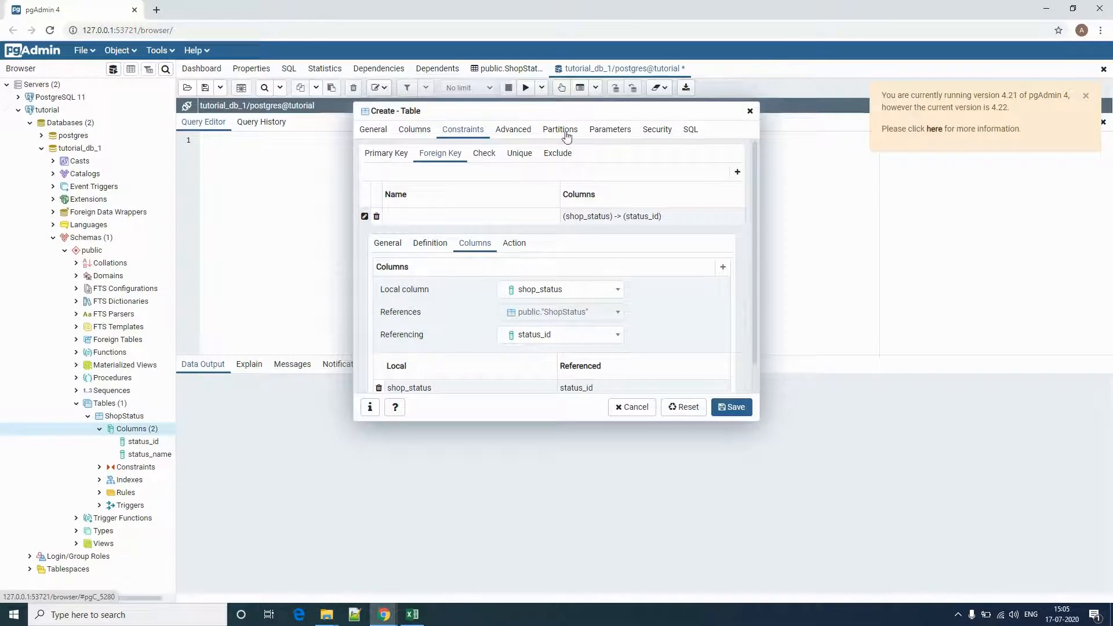
# Review the column definitions of shop_id, shop_name and shop_status in the generated CREATE TABLE SQL.
pyautogui.click(691, 132)
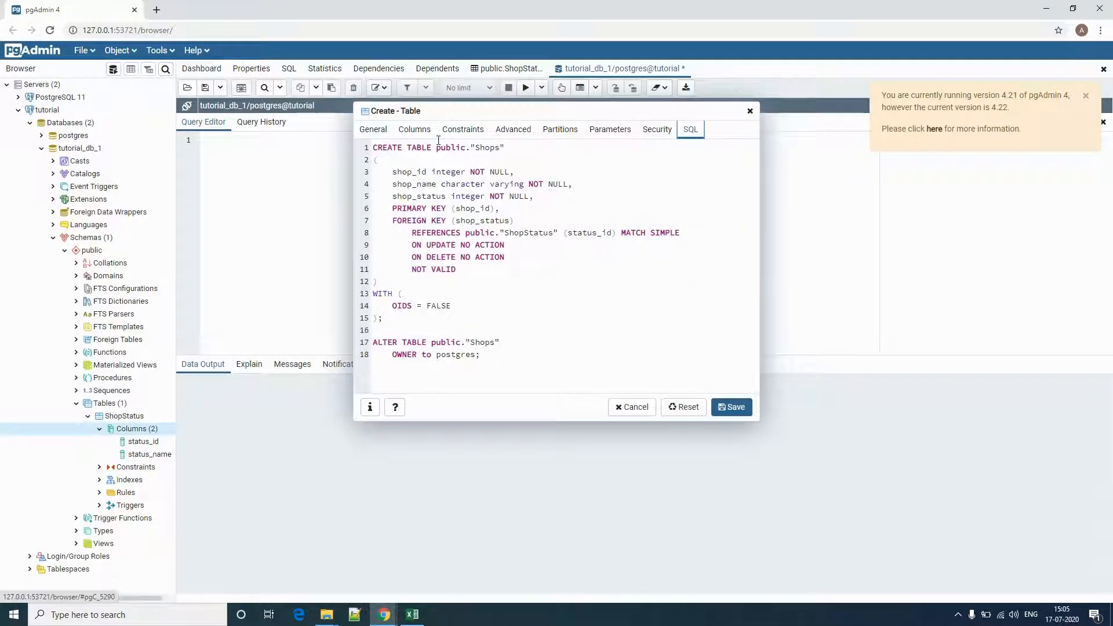
pyautogui.doubleClick(410, 172)
pyautogui.doubleClick(448, 172)
pyautogui.doubleClick(491, 173)
pyautogui.doubleClick(421, 185)
pyautogui.doubleClick(474, 185)
pyautogui.click(534, 185)
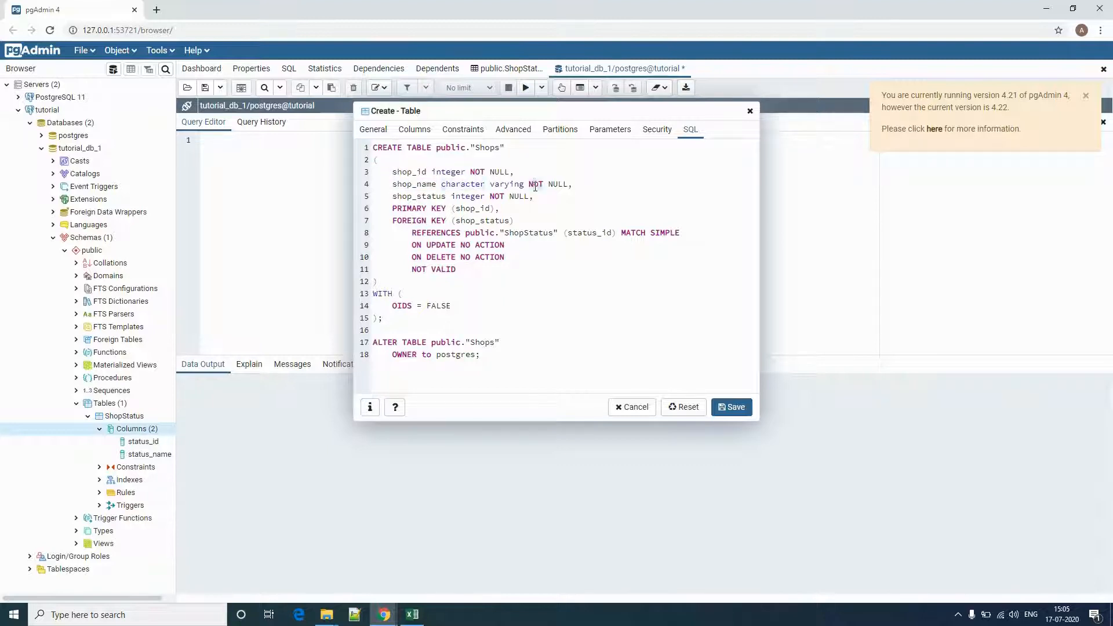
pyautogui.doubleClick(436, 197)
pyautogui.doubleClick(477, 196)
pyautogui.doubleClick(527, 200)
# Examine the PRIMARY KEY and FOREIGN KEY clauses of the generated SQL, including the ShopStatus (status_id) reference.
pyautogui.doubleClick(409, 209)
pyautogui.doubleClick(473, 209)
pyautogui.click(439, 217)
pyautogui.doubleClick(495, 222)
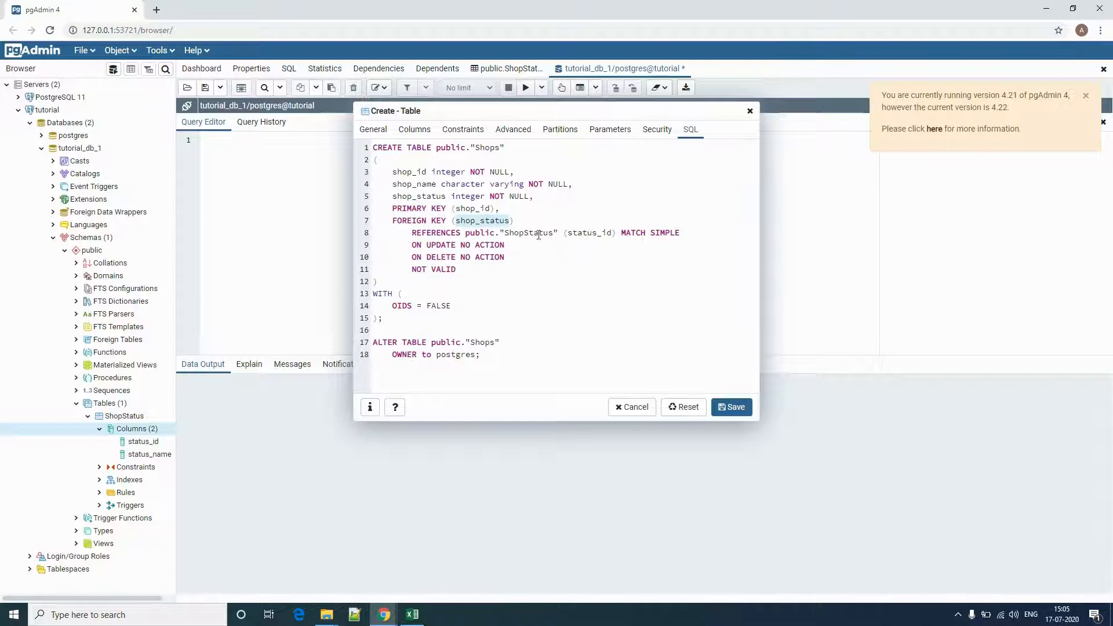
pyautogui.doubleClick(513, 232)
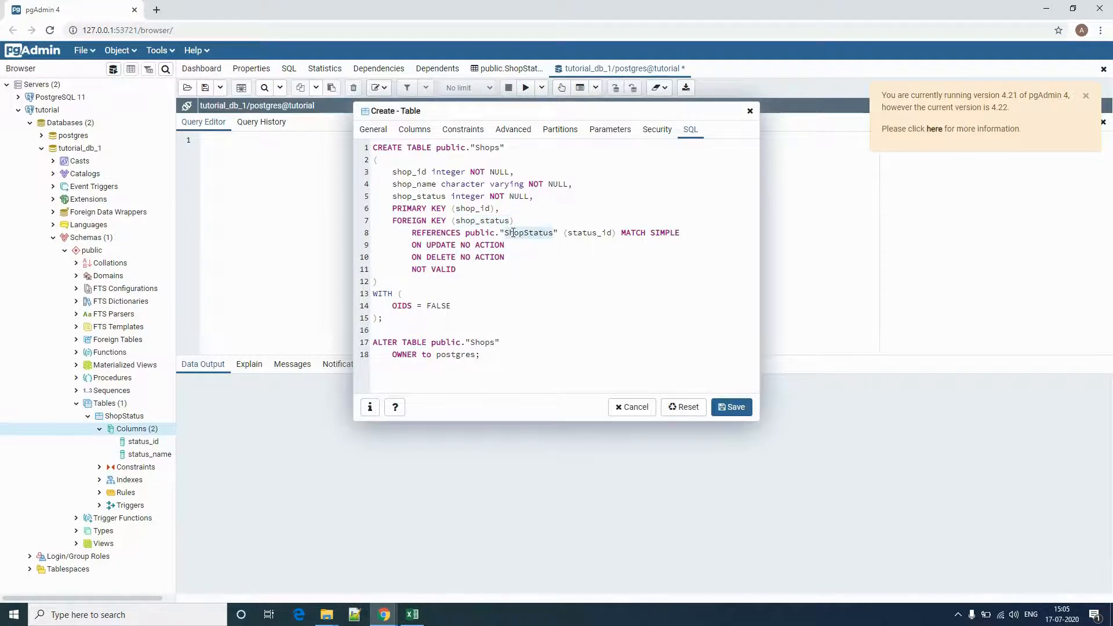
pyautogui.doubleClick(597, 234)
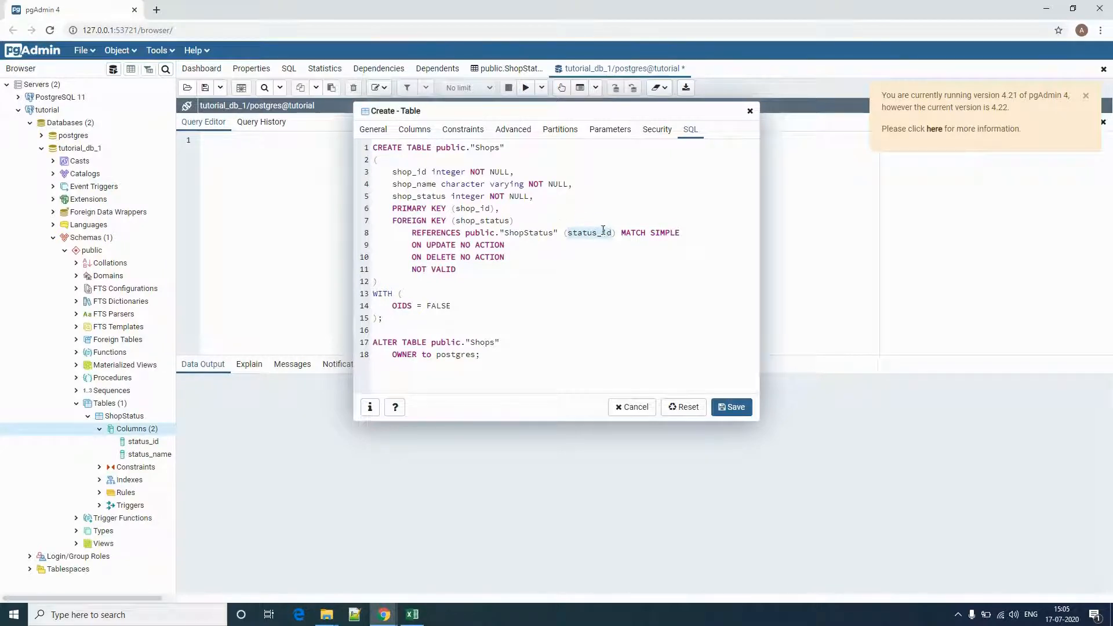
# Switch to Excel and compare the Shops columns with ShopStatus and its status_id in the schema design, and return to pgAdmin.
pyautogui.click(412, 614)
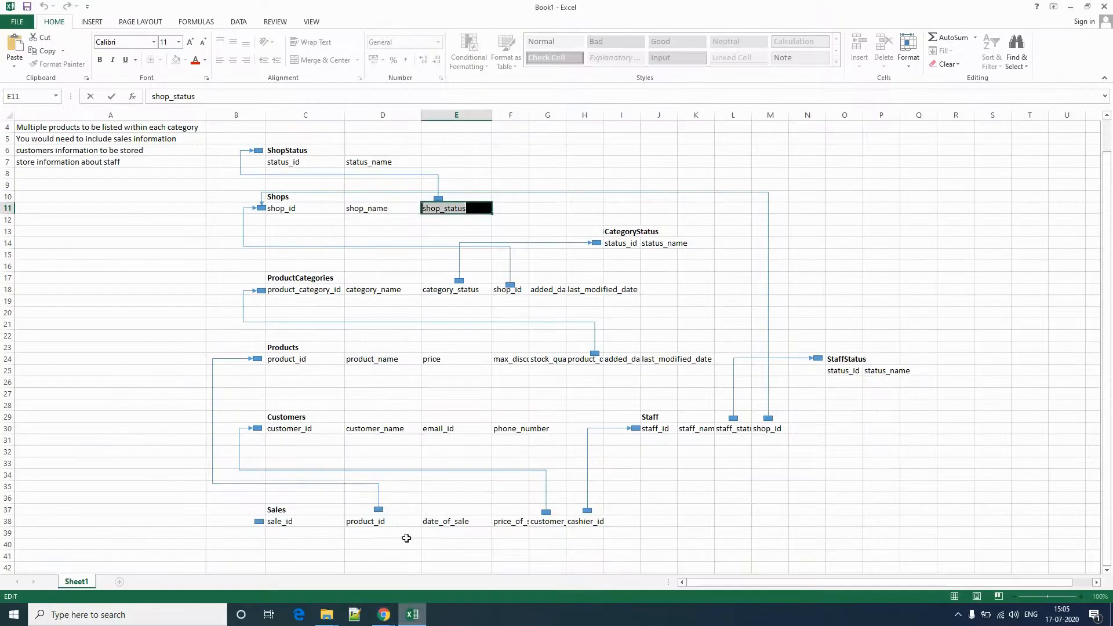
pyautogui.click(300, 211)
pyautogui.click(360, 214)
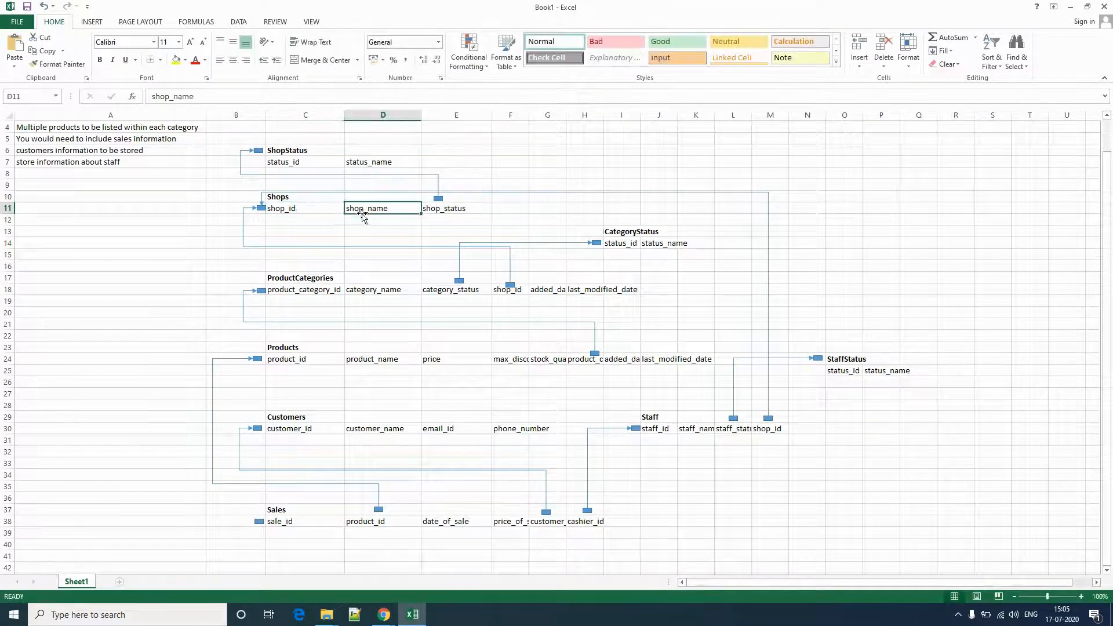
pyautogui.click(456, 208)
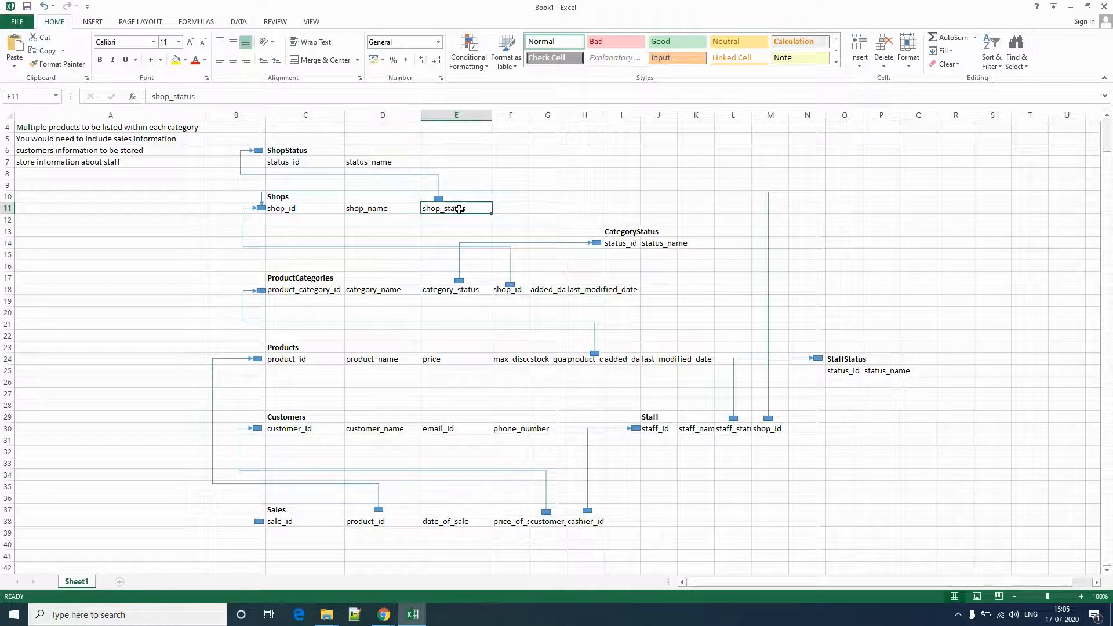
pyautogui.click(298, 149)
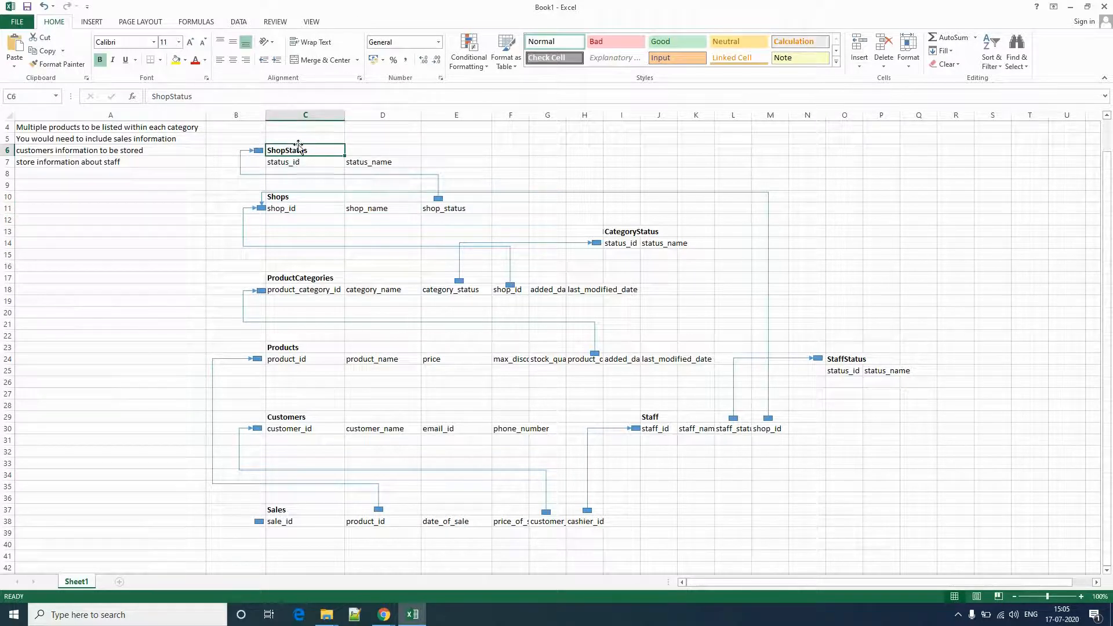
pyautogui.click(292, 162)
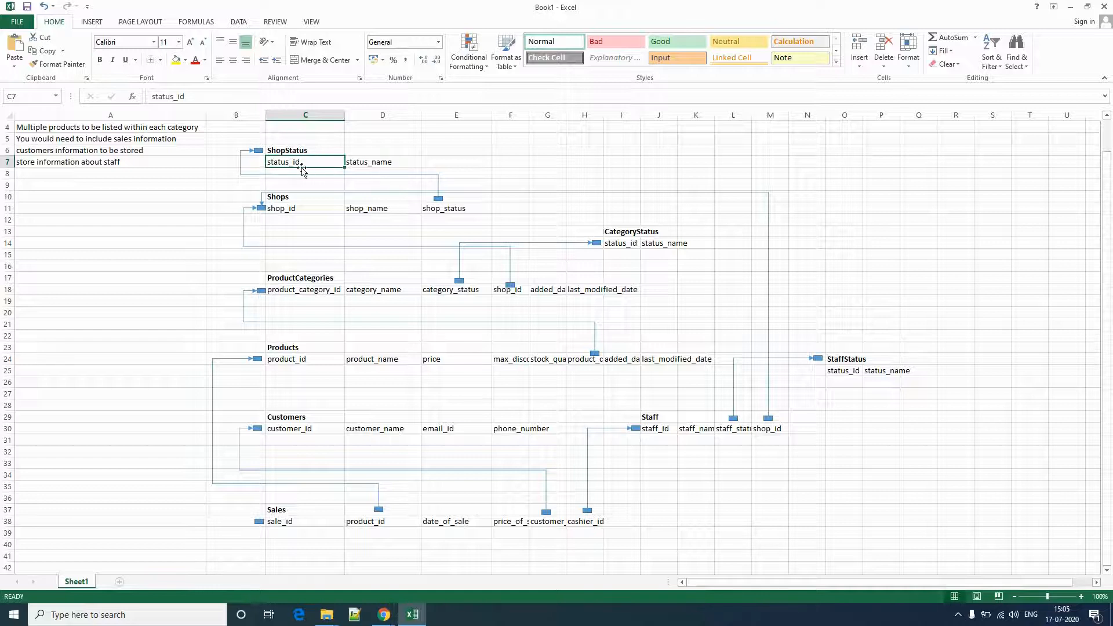
pyautogui.hotkey('alt', 'Tab')
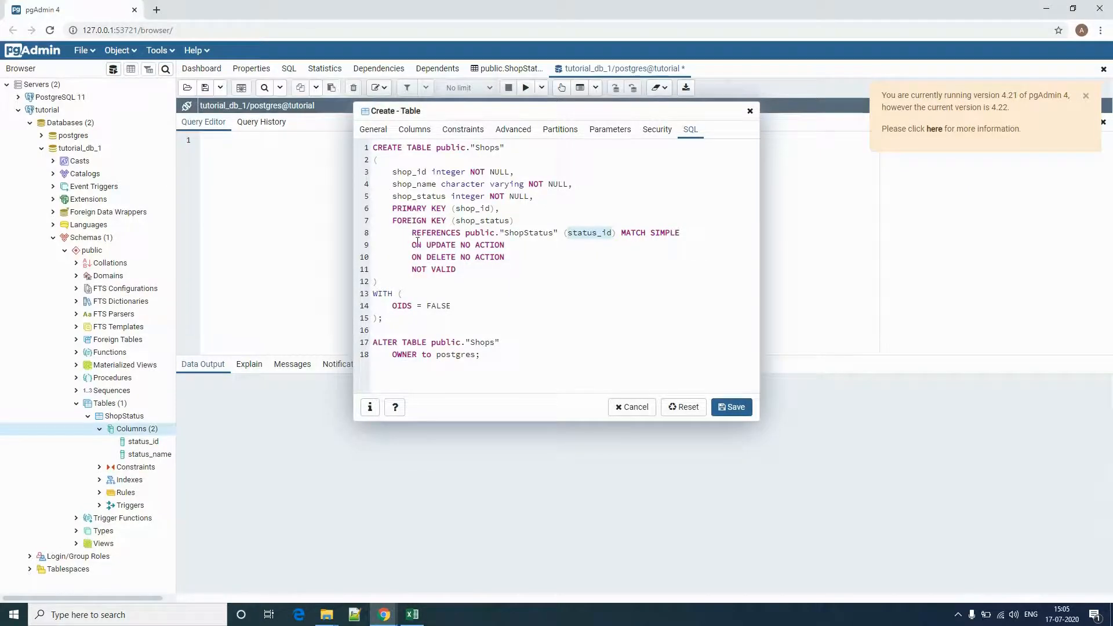
# Examine the ON UPDATE NO ACTION and ON DELETE NO ACTION clauses of the foreign key in the generated SQL.
pyautogui.moveTo(435, 247); pyautogui.dragTo(479, 255)
pyautogui.click(438, 259)
pyautogui.moveTo(407, 259); pyautogui.dragTo(514, 258)
pyautogui.moveTo(413, 240); pyautogui.dragTo(512, 258)
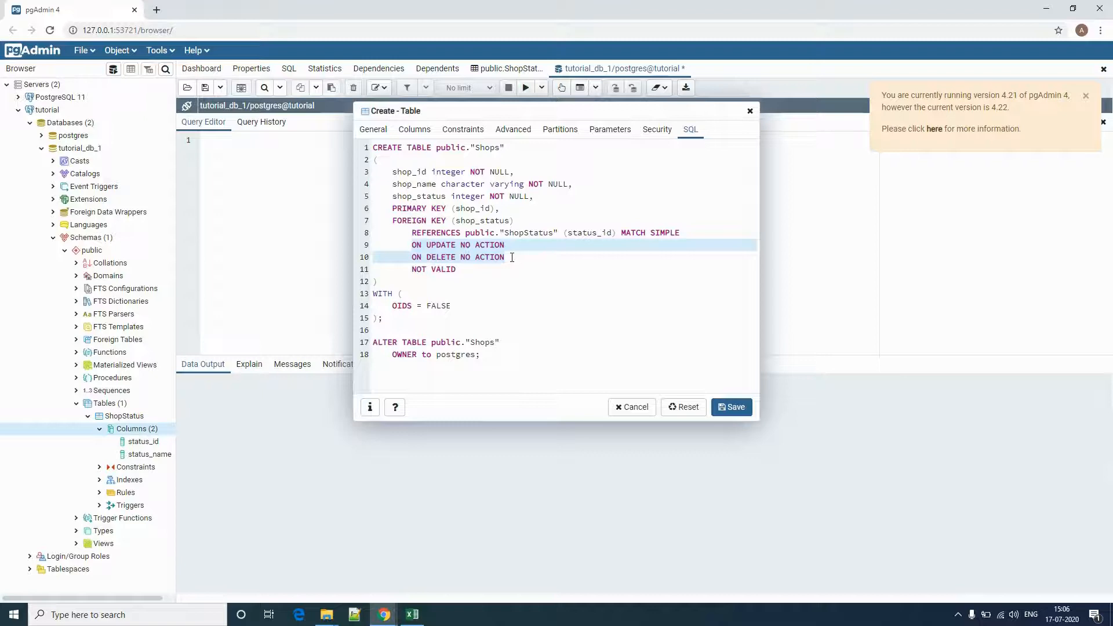
# Copy the complete generated SQL of the Shops table and save the new table.
pyautogui.click(513, 316)
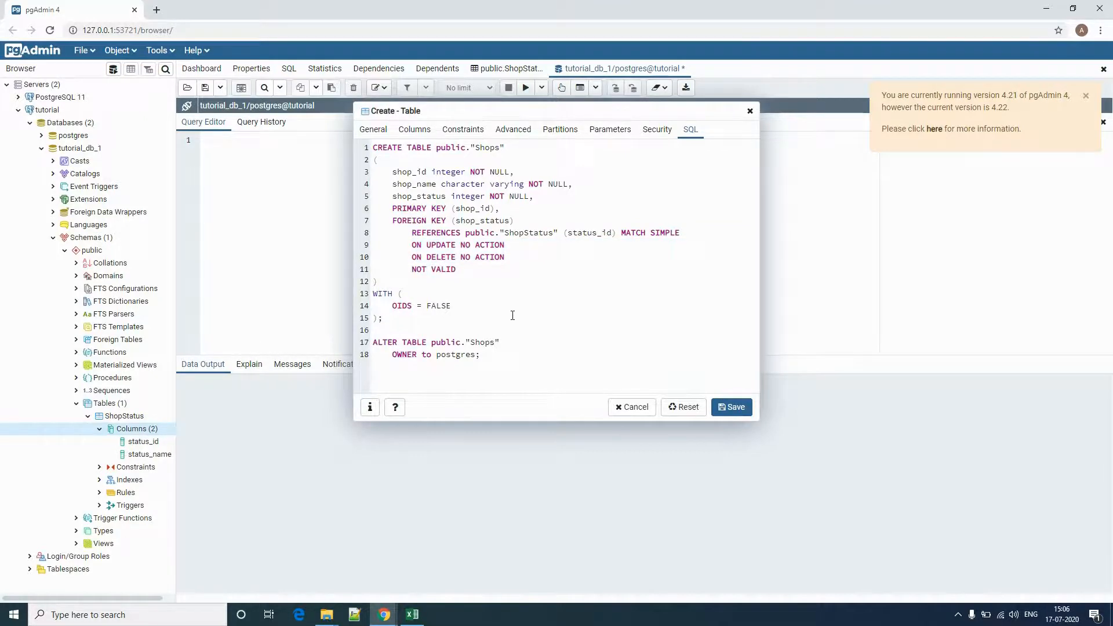
pyautogui.hotkey('ctrl', 'a')
pyautogui.hotkey('ctrl', 'c')
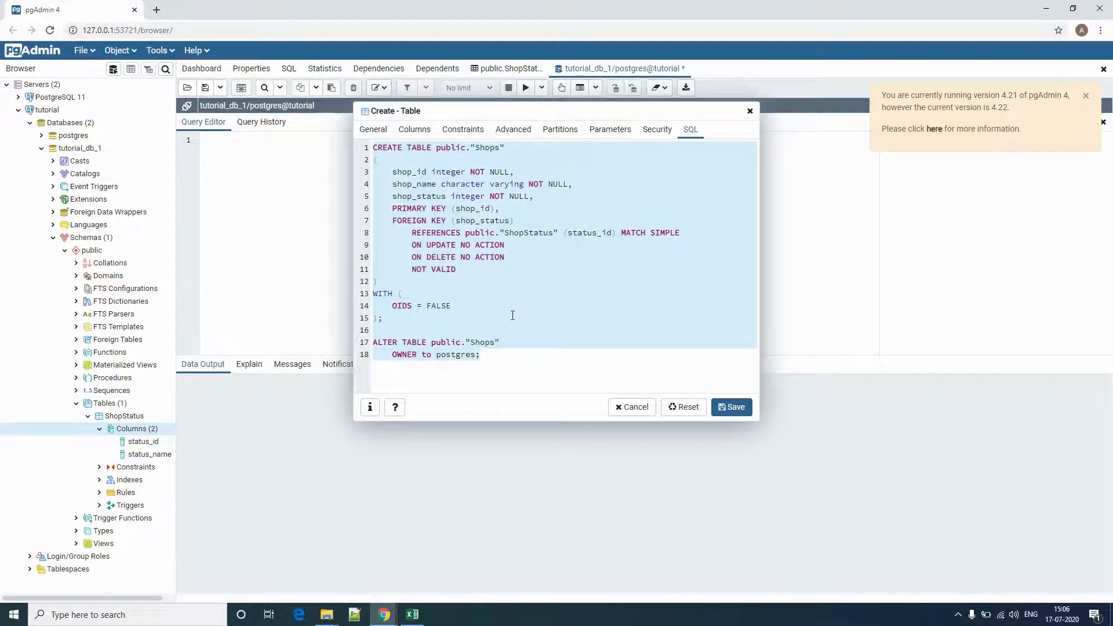
pyautogui.click(723, 408)
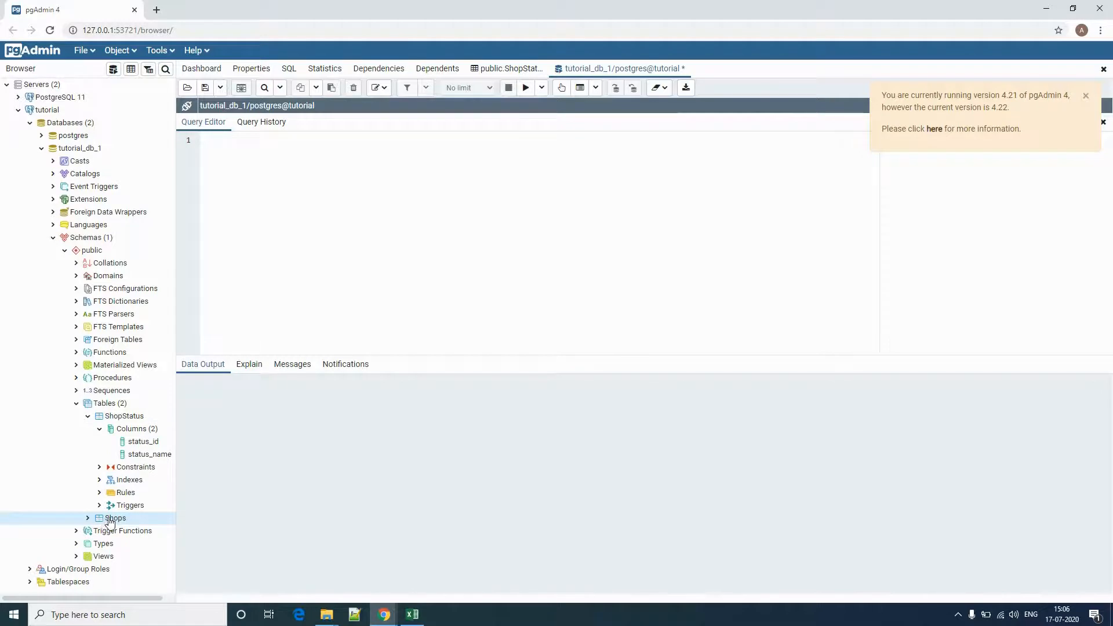
# Inspect the columns of the new Shops table in the object tree and view all of its rows.
pyautogui.click(87, 517)
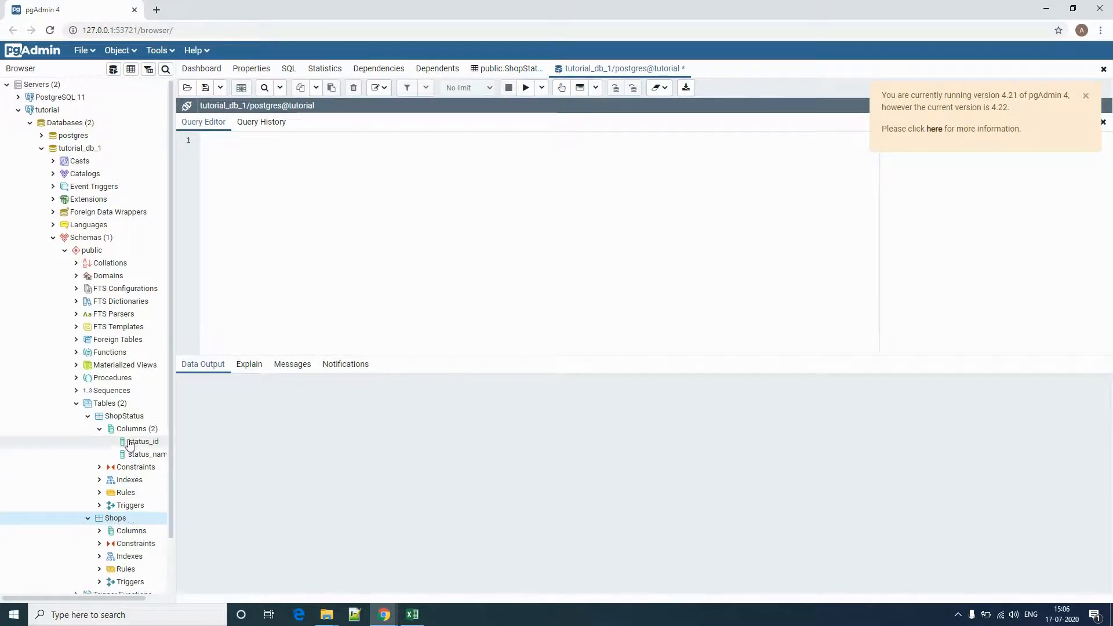
pyautogui.click(99, 472)
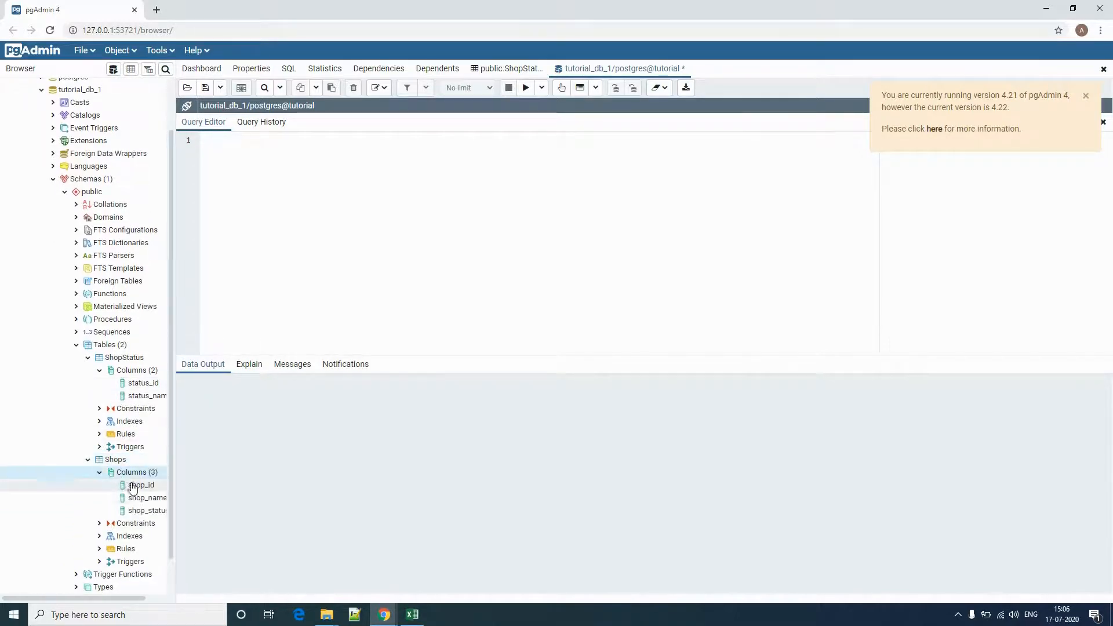
pyautogui.rightClick(116, 460)
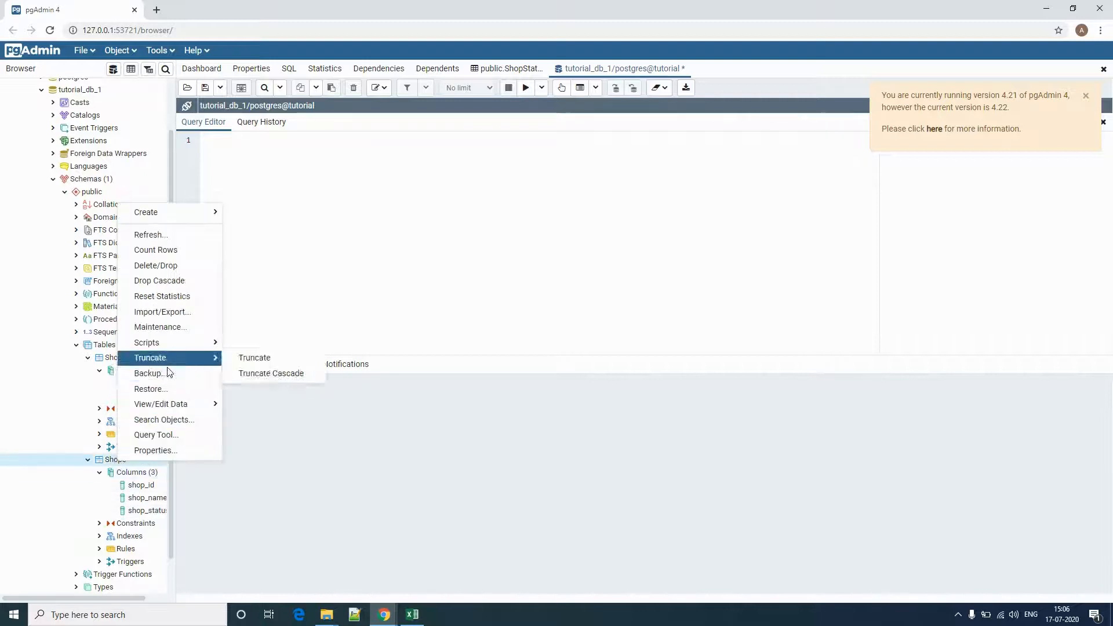
pyautogui.moveTo(183, 406)
pyautogui.click(254, 404)
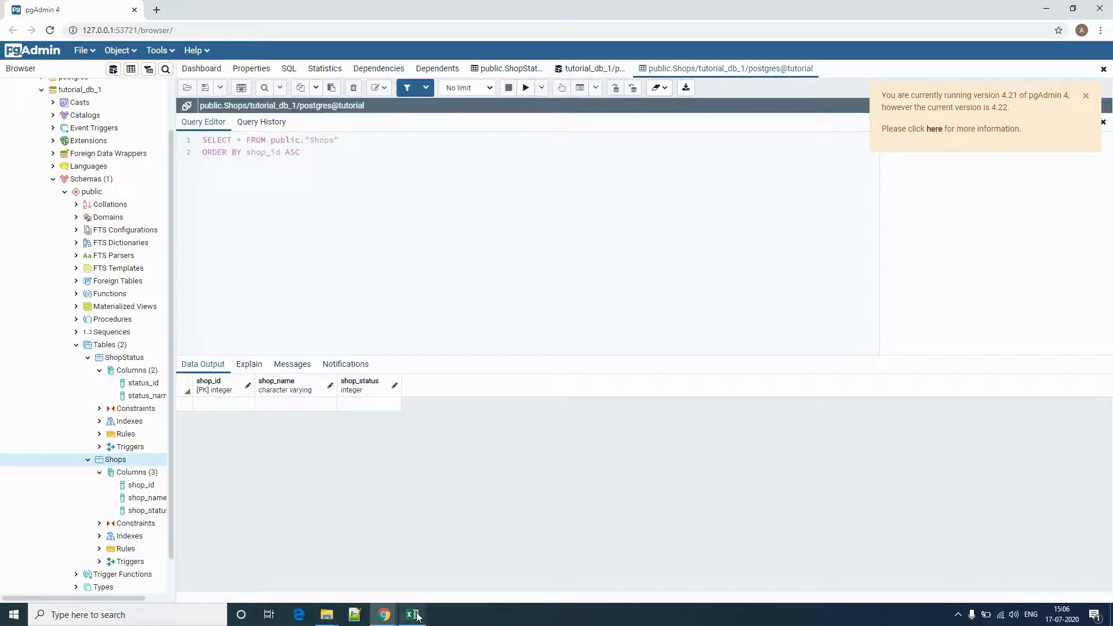
# Switch to Excel to check the CategoryStatus table and its columns in the schema design, and return to pgAdmin.
pyautogui.moveTo(416, 618)
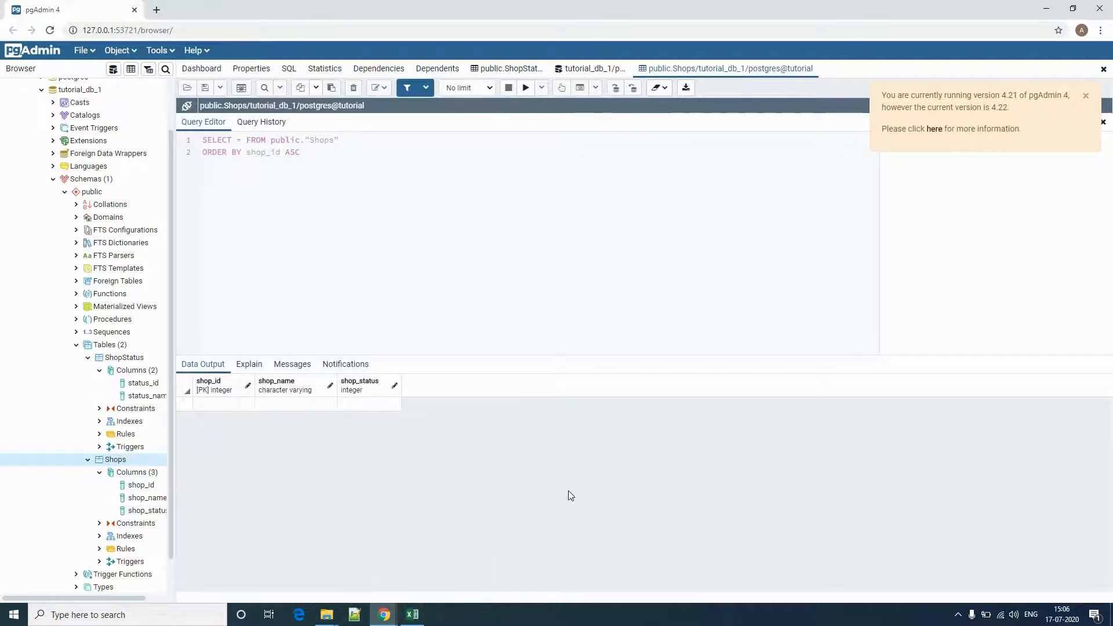
pyautogui.click(412, 614)
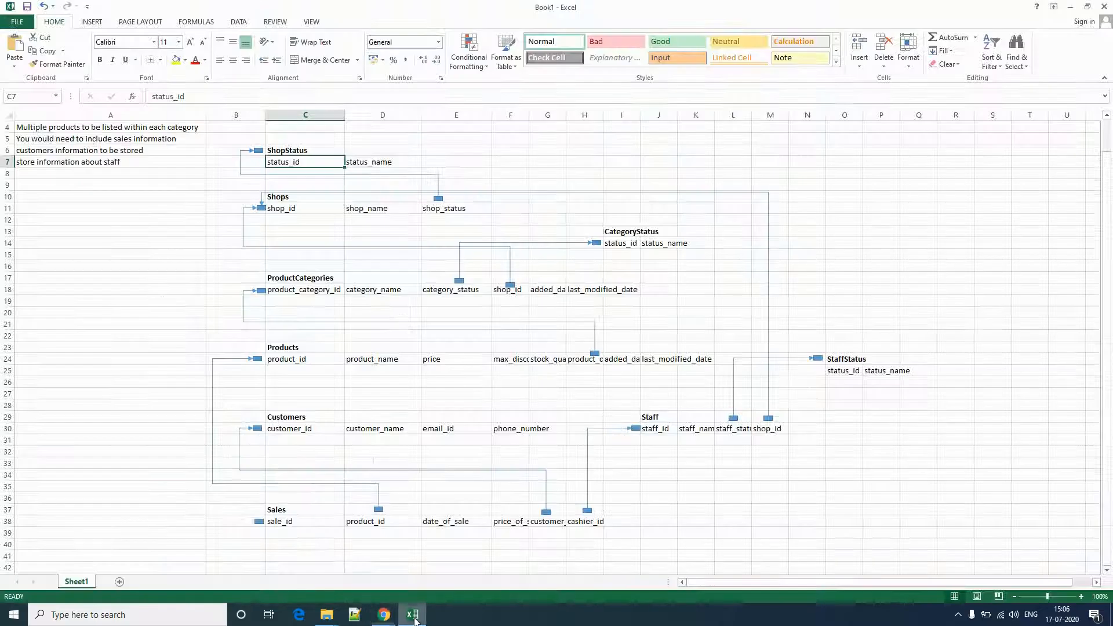
pyautogui.click(282, 214)
pyautogui.moveTo(632, 232); pyautogui.dragTo(691, 244)
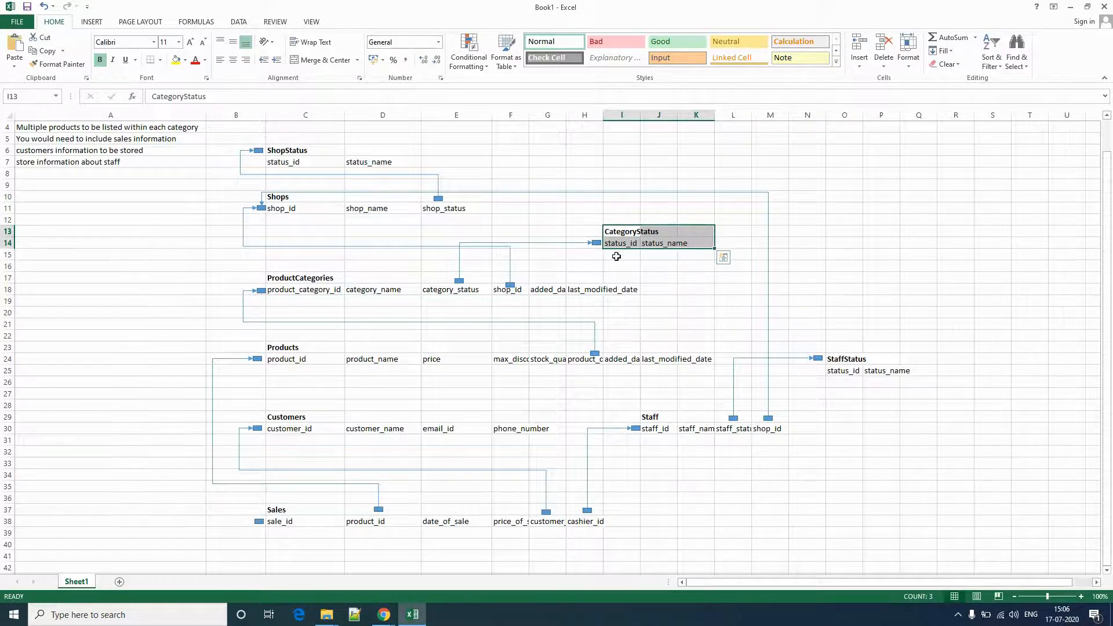
pyautogui.click(383, 615)
pyautogui.rightClick(109, 348)
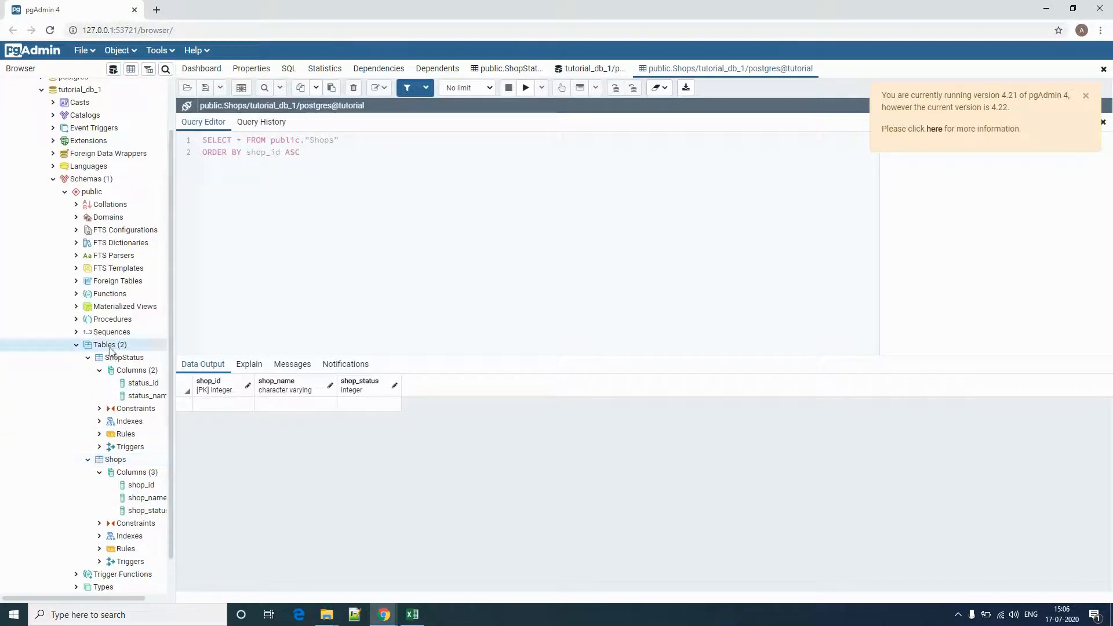
pyautogui.moveTo(209, 360)
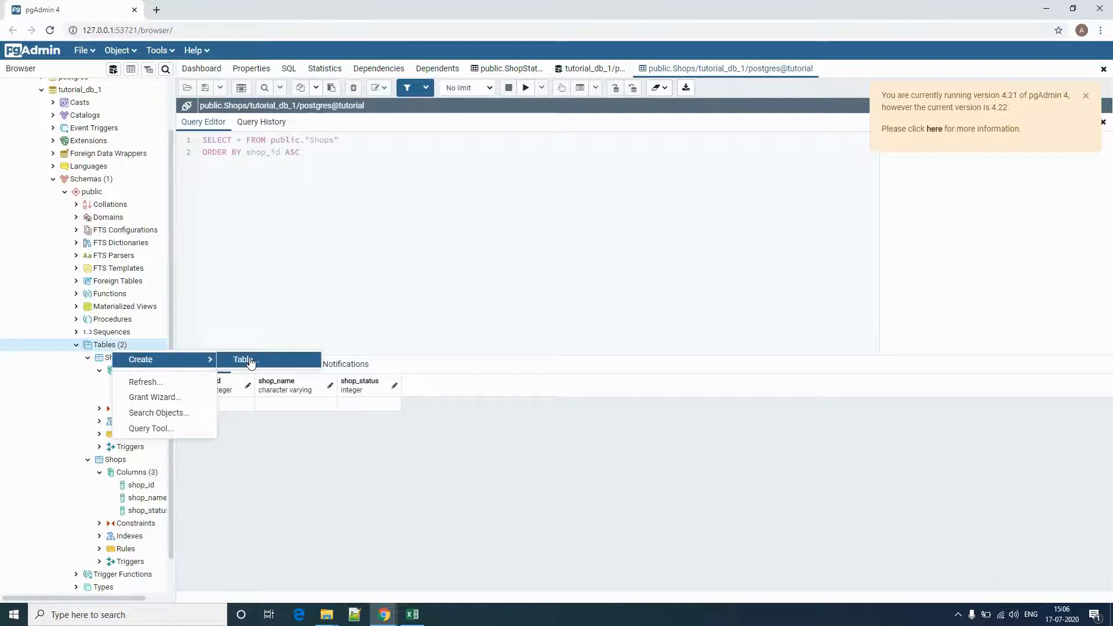
pyautogui.click(269, 278)
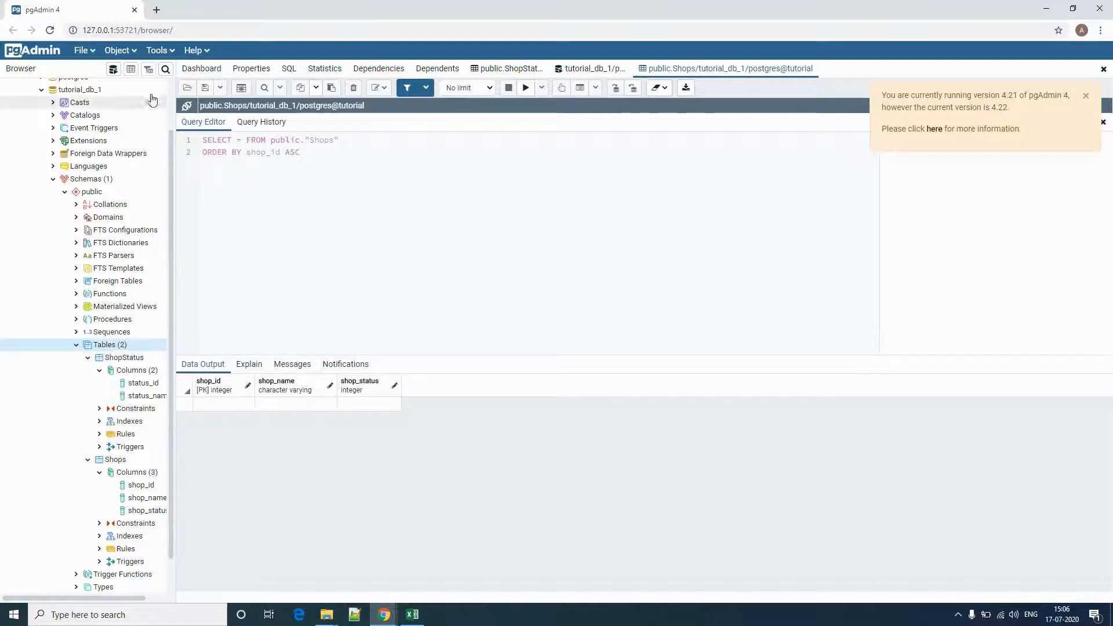
# Open a new Query Tool on tutorial_db_1 and paste the copied CREATE TABLE script of Shops into it.
pyautogui.click(113, 69)
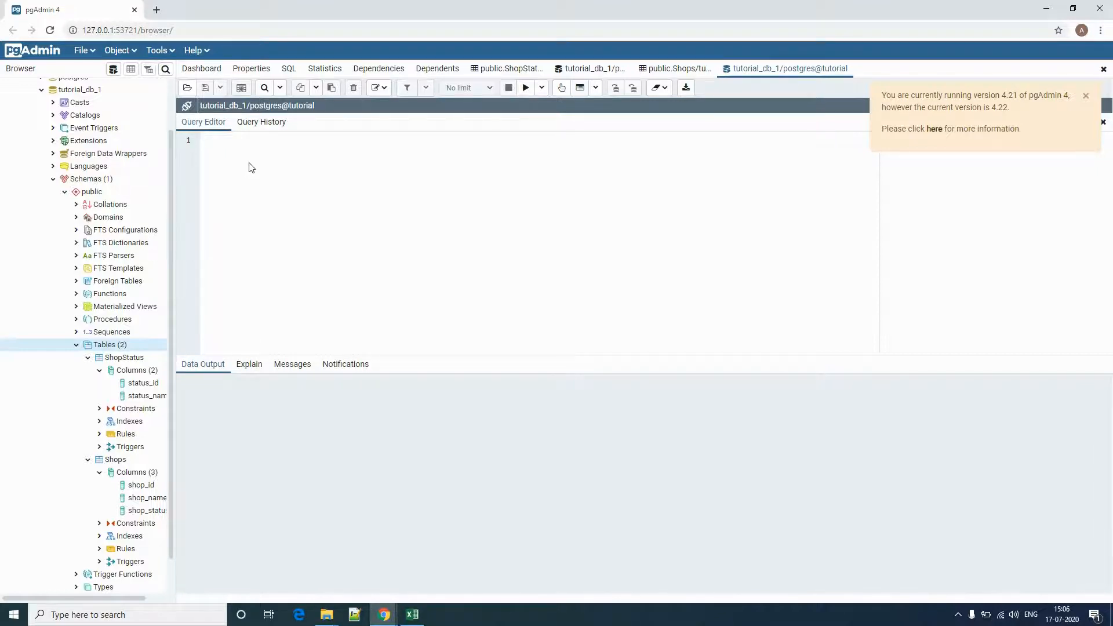
pyautogui.hotkey('ctrl', 'v')
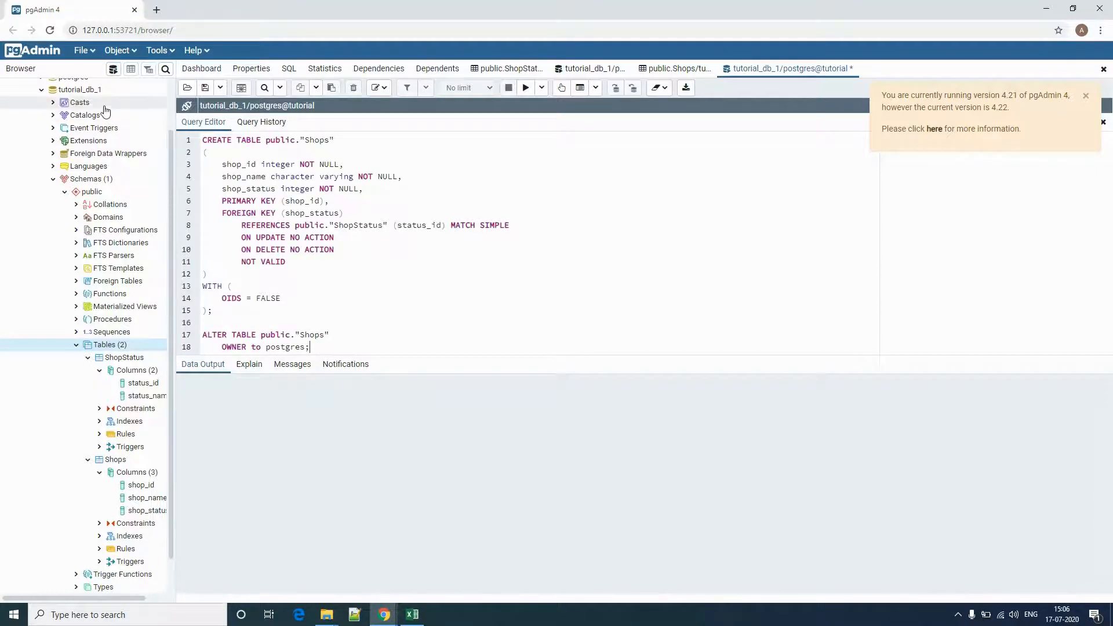
pyautogui.doubleClick(207, 142)
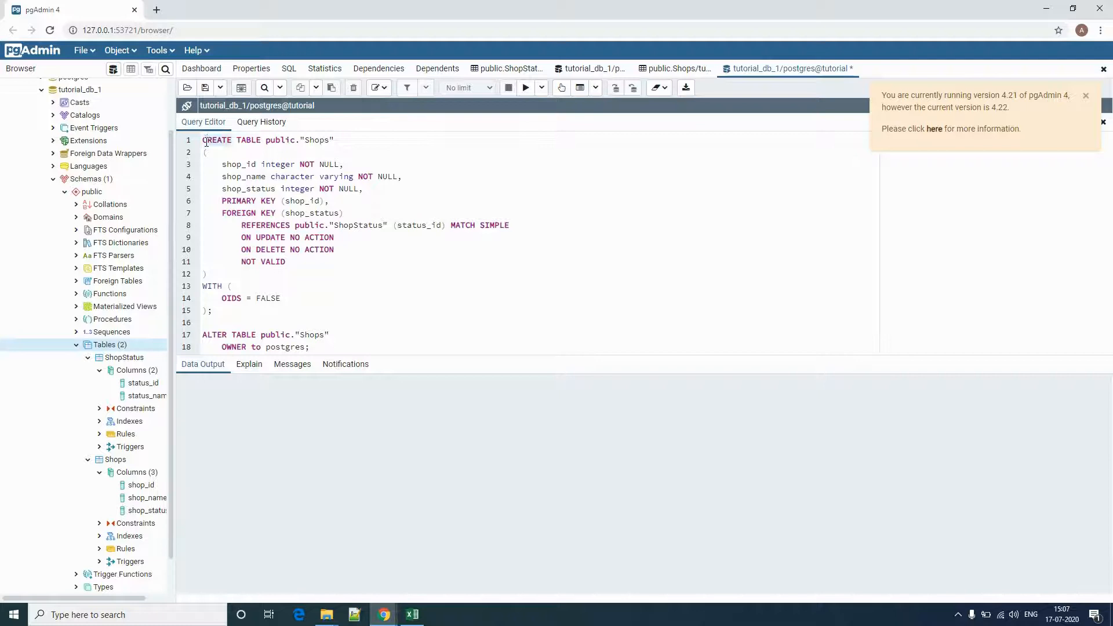
pyautogui.click(261, 164)
pyautogui.doubleClick(311, 250)
# Replace the table name Shops with CategoryStatus from the Excel design in both the CREATE TABLE and ALTER TABLE statements.
pyautogui.hotkey('alt', 'Tab')
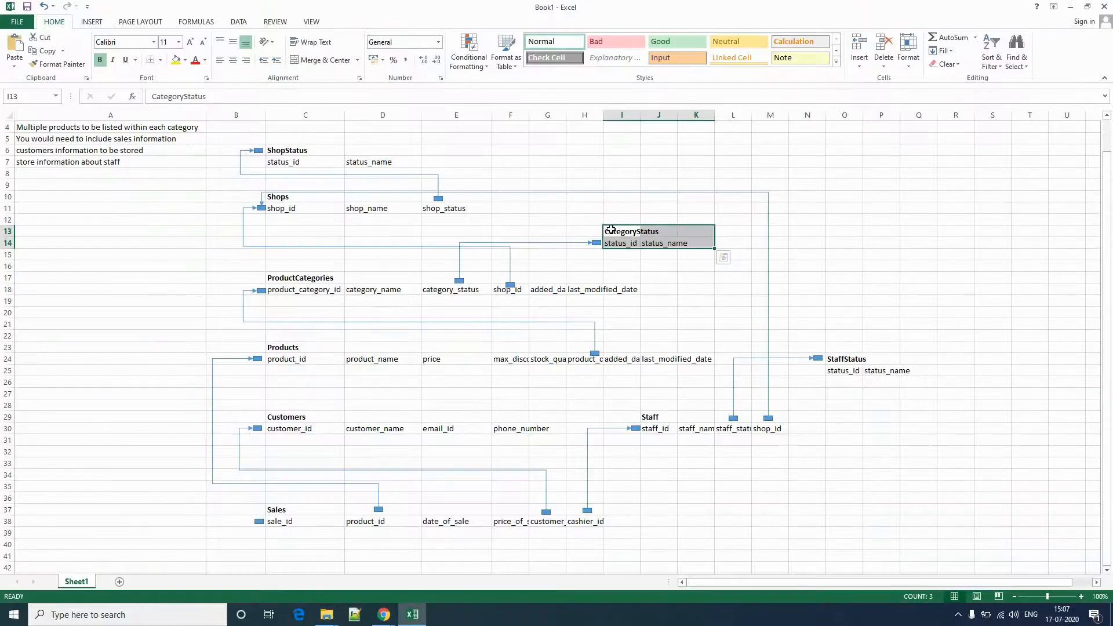
pyautogui.doubleClick(616, 232)
pyautogui.press('Escape')
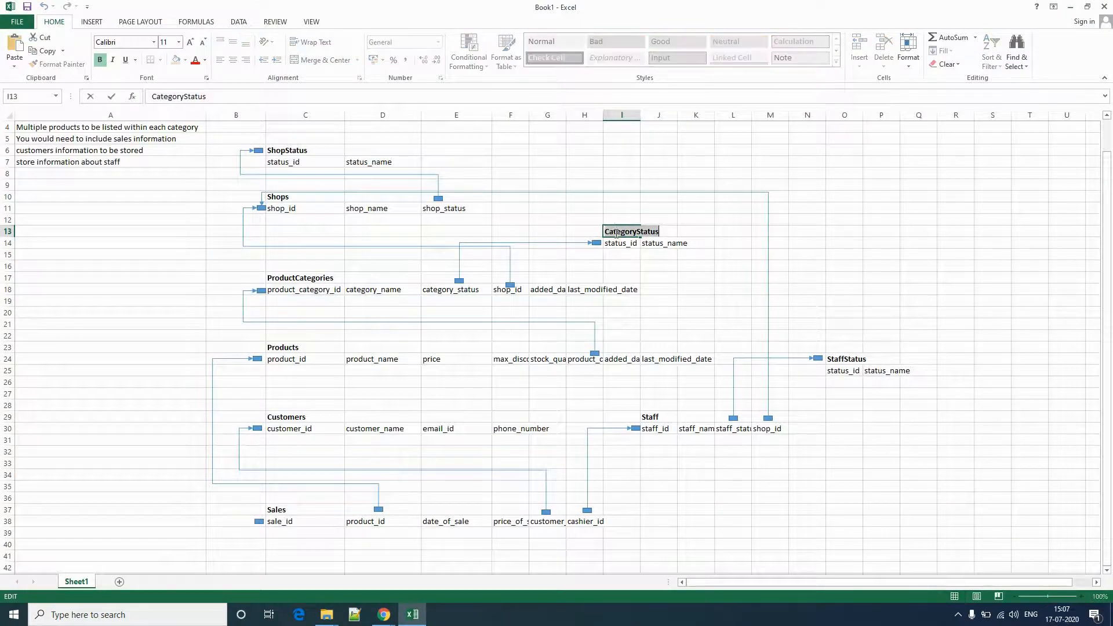
pyautogui.hotkey('alt', 'Tab')
pyautogui.doubleClick(317, 140)
pyautogui.write('CategoryStatus')
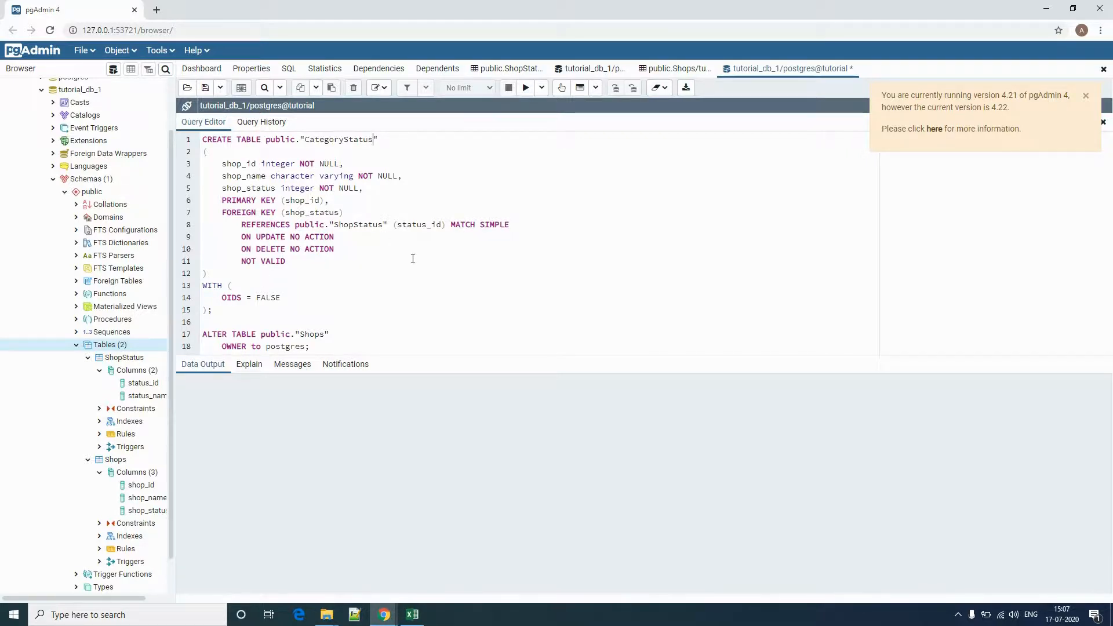
pyautogui.doubleClick(314, 334)
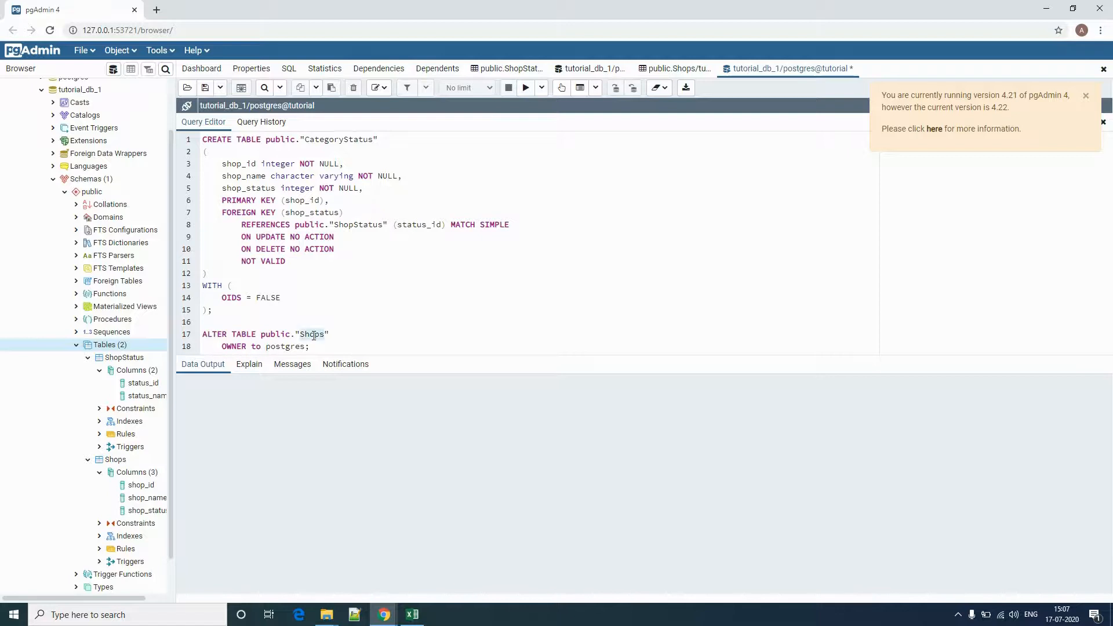
pyautogui.write('CategoryStatus')
# Copy status_id from the CategoryStatus design in Excel and use it to rename the script's shop_id integer column.
pyautogui.hotkey('alt', 'Tab')
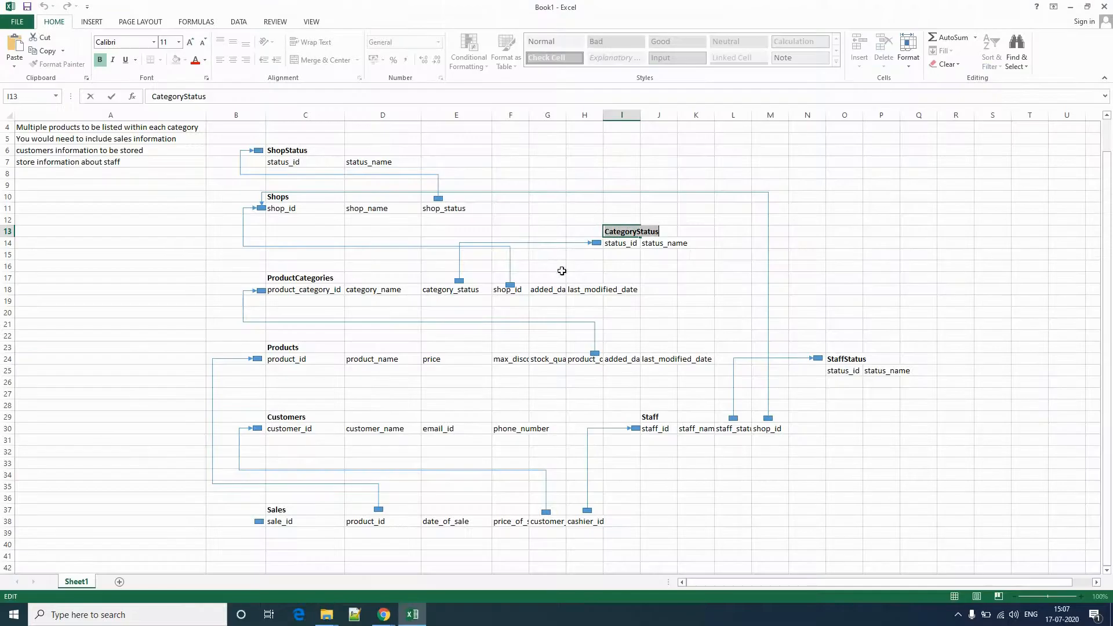
pyautogui.doubleClick(616, 244)
pyautogui.doubleClick(616, 244)
pyautogui.hotkey('ctrl', 'c')
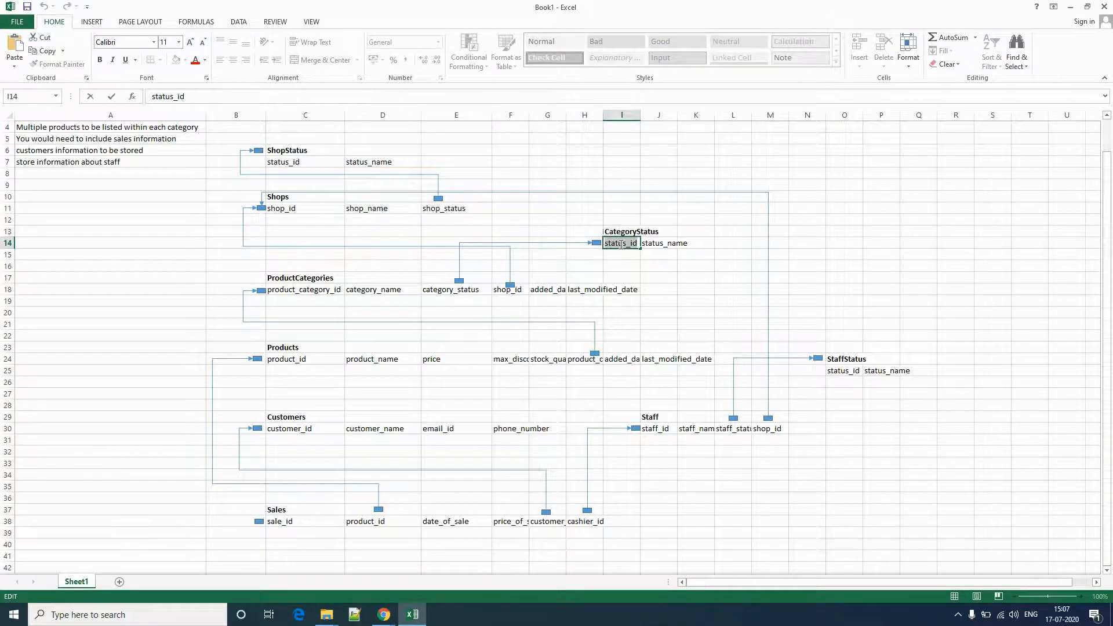
pyautogui.hotkey('alt', 'Tab')
pyautogui.doubleClick(250, 162)
pyautogui.hotkey('ctrl', 'v')
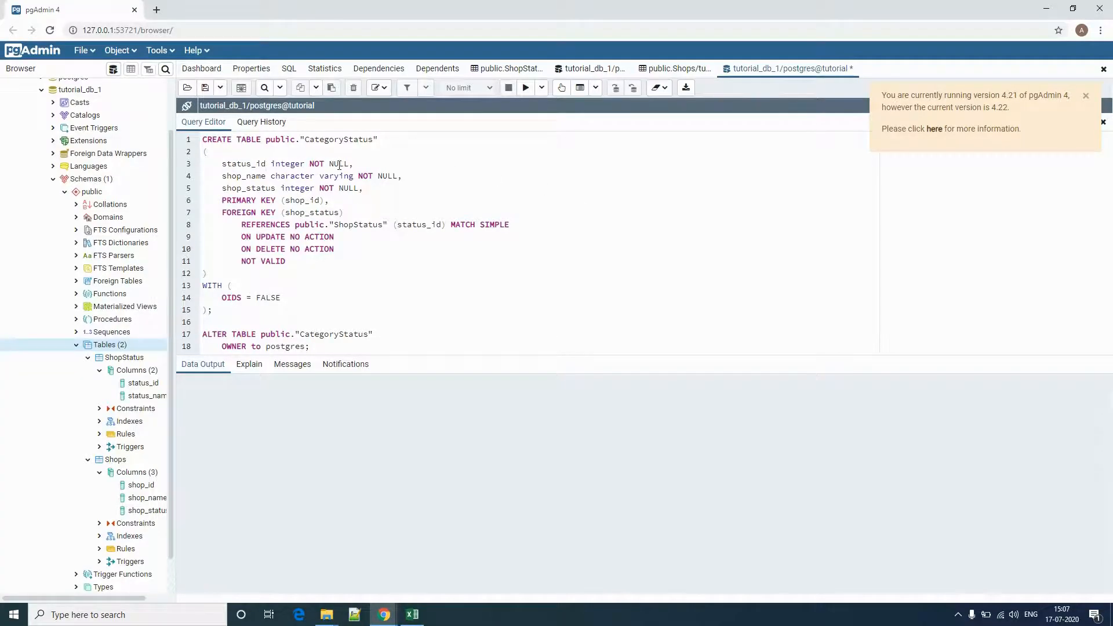
# Copy status_name from the CategoryStatus design in Excel and use it to rename the script's shop_name column, keeping the comma after NOT NULL.
pyautogui.hotkey('alt', 'Tab')
pyautogui.click(653, 244)
pyautogui.doubleClick(653, 244)
pyautogui.hotkey('ctrl', 'c')
pyautogui.hotkey('alt', 'Tab')
pyautogui.doubleClick(248, 176)
pyautogui.hotkey('ctrl', 'v')
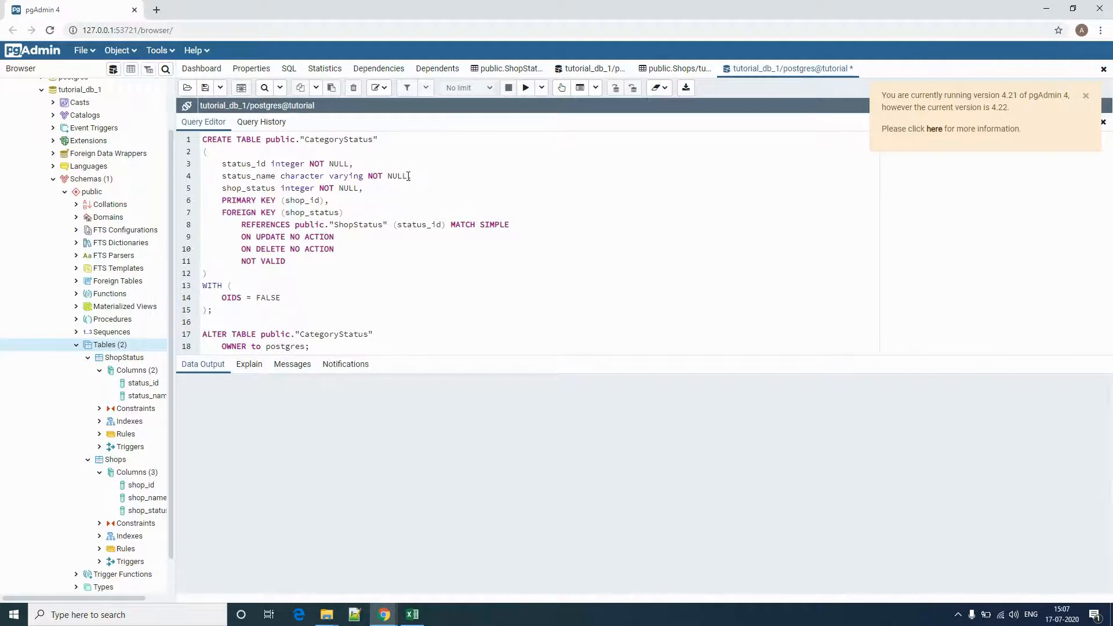
pyautogui.click(408, 175)
pyautogui.write(',')
# Change the PRIMARY KEY clause of the CategoryStatus script to use status_id.
pyautogui.doubleClick(252, 164)
pyautogui.doubleClick(299, 200)
pyautogui.hotkey('ctrl', 'v')
# Remove the whole FOREIGN KEY clause with its preceding comma and the shop_status column definition from the CategoryStatus script.
pyautogui.moveTo(224, 214); pyautogui.dragTo(305, 237)
pyautogui.moveTo(334, 201); pyautogui.dragTo(345, 255)
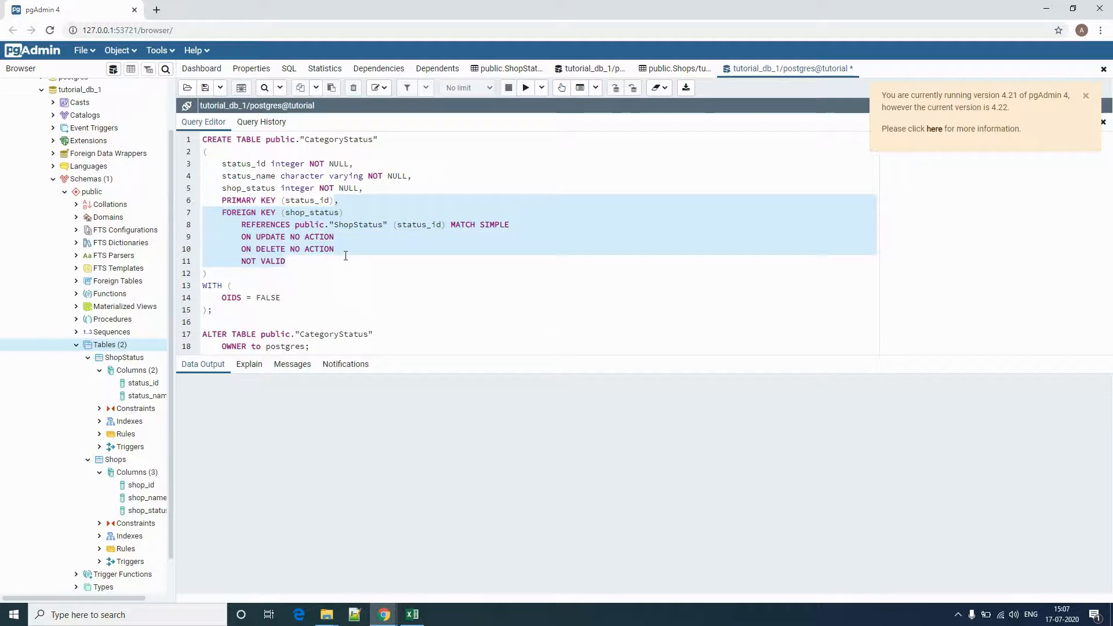
pyautogui.press('BackSpace')
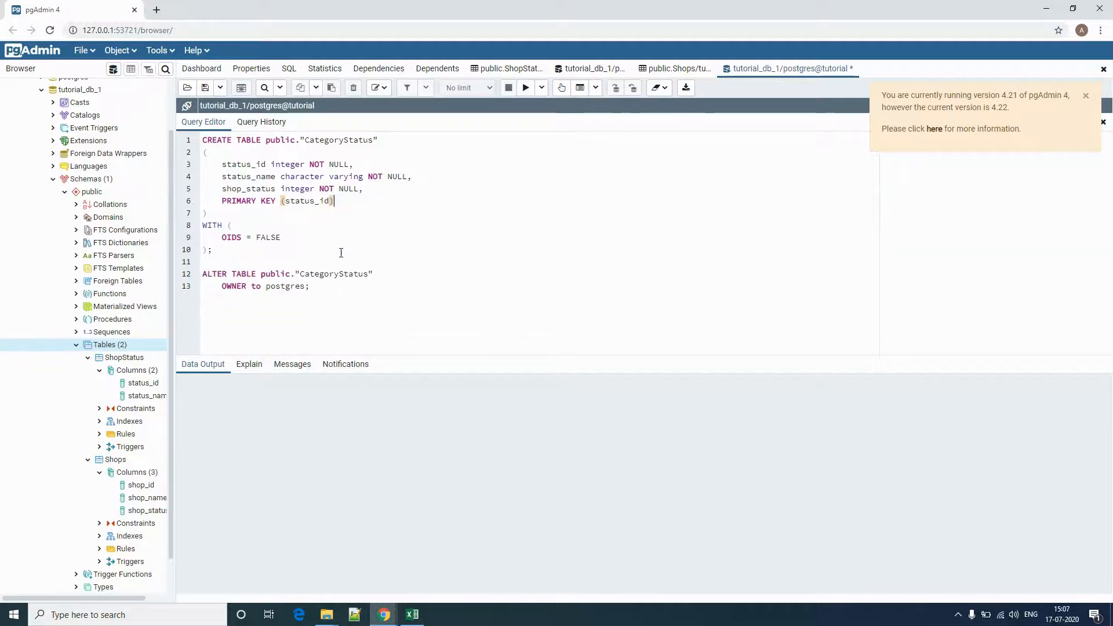
pyautogui.moveTo(217, 182); pyautogui.dragTo(377, 189)
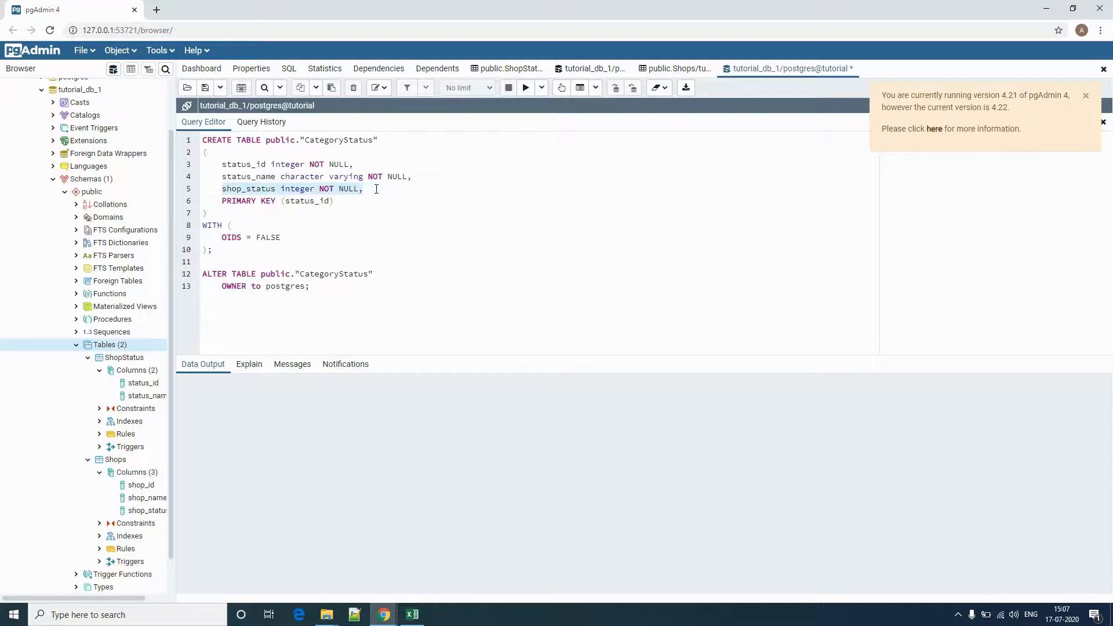
pyautogui.press('BackSpace')
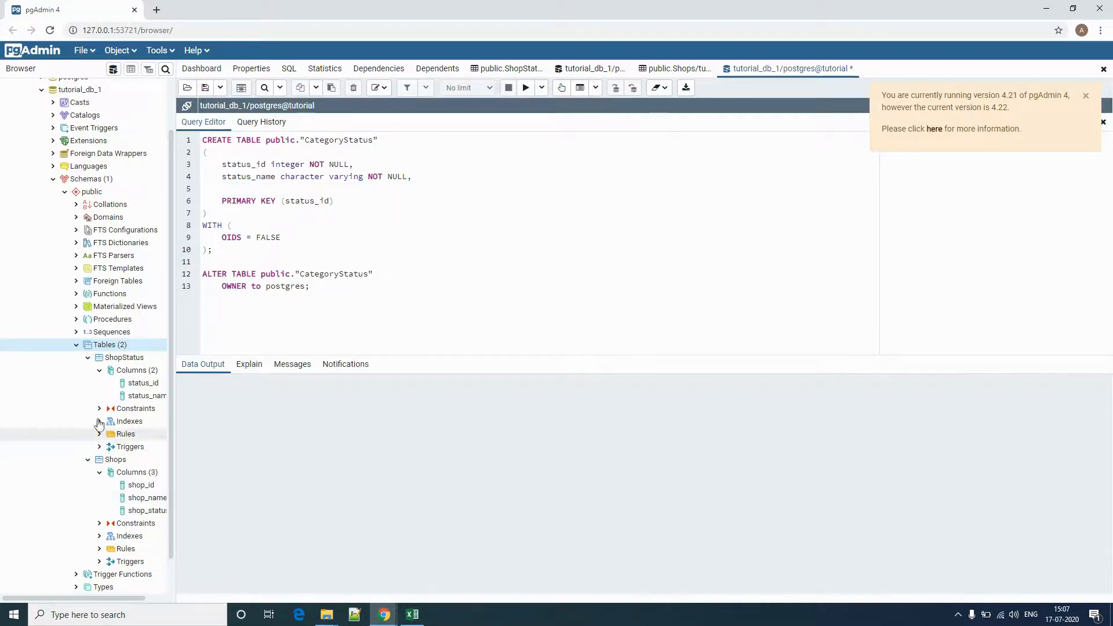
# Collapse the ShopStatus and Shops tables in the object tree and execute the CategoryStatus creation script.
pyautogui.click(88, 359)
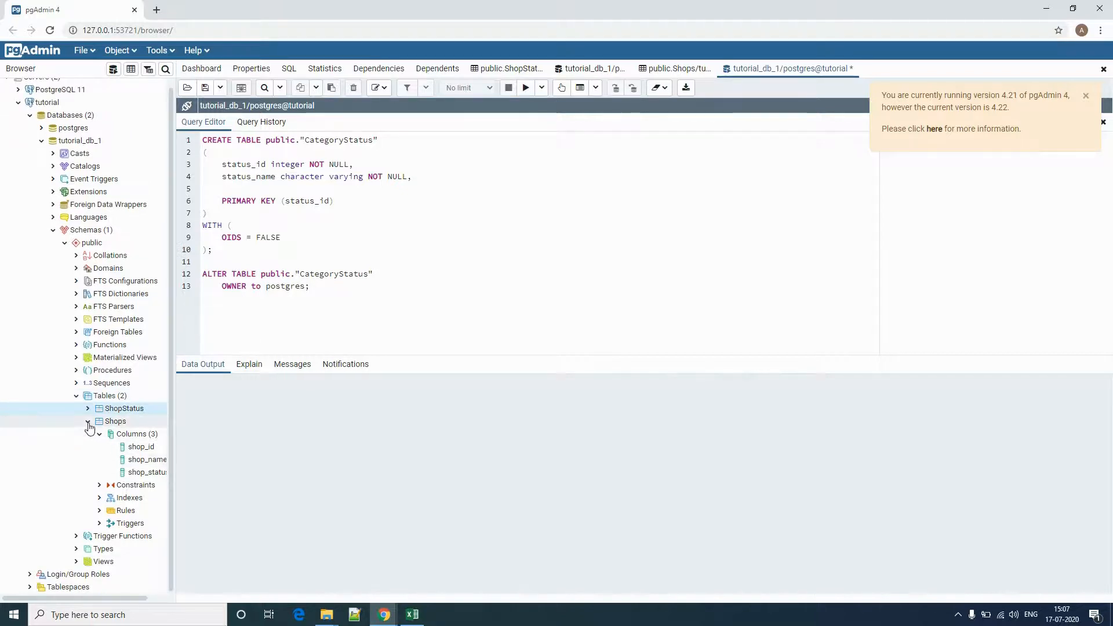
pyautogui.doubleClick(96, 430)
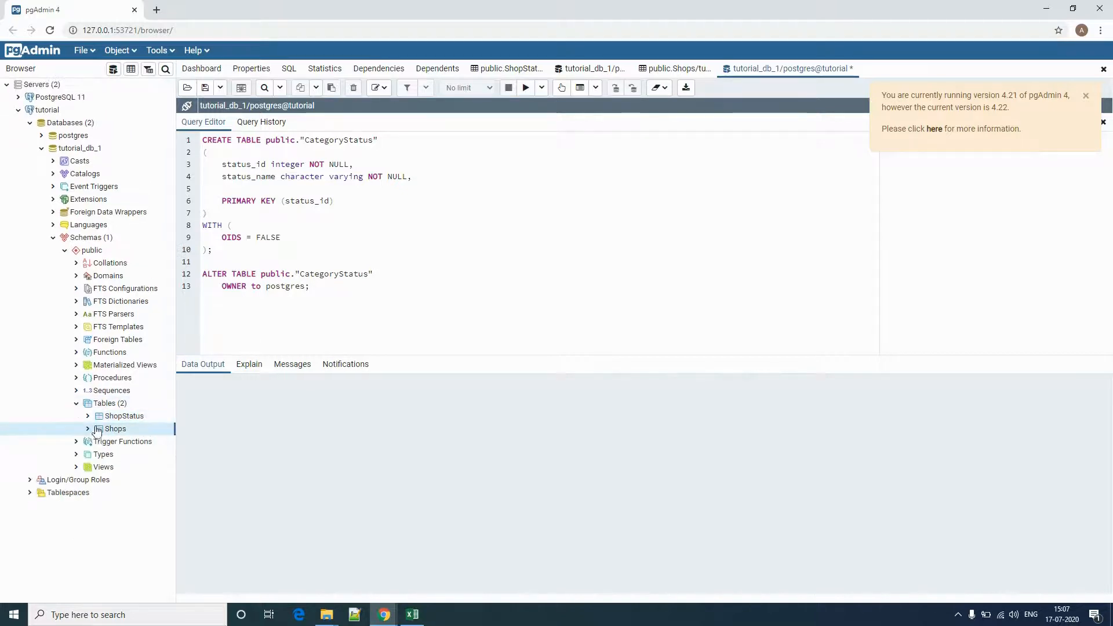
pyautogui.doubleClick(358, 140)
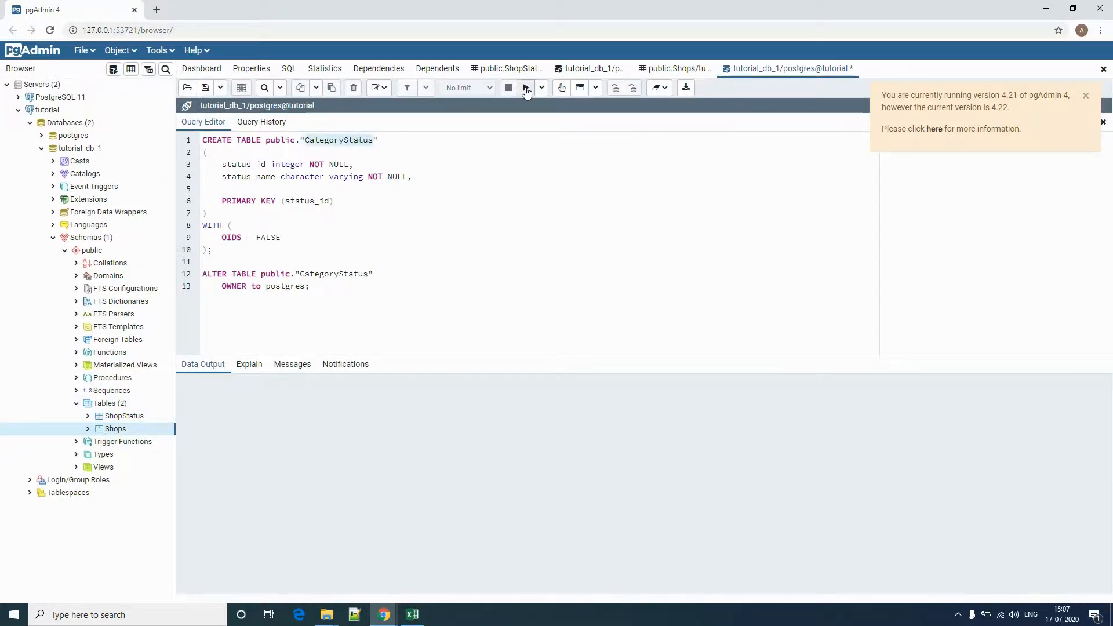
pyautogui.click(462, 152)
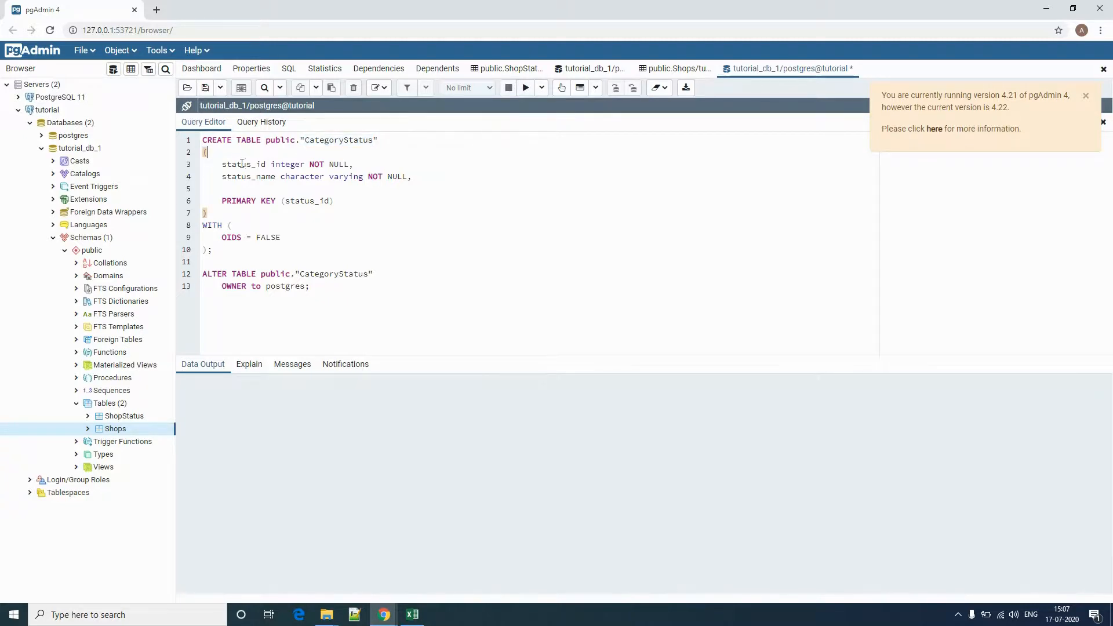
pyautogui.click(526, 89)
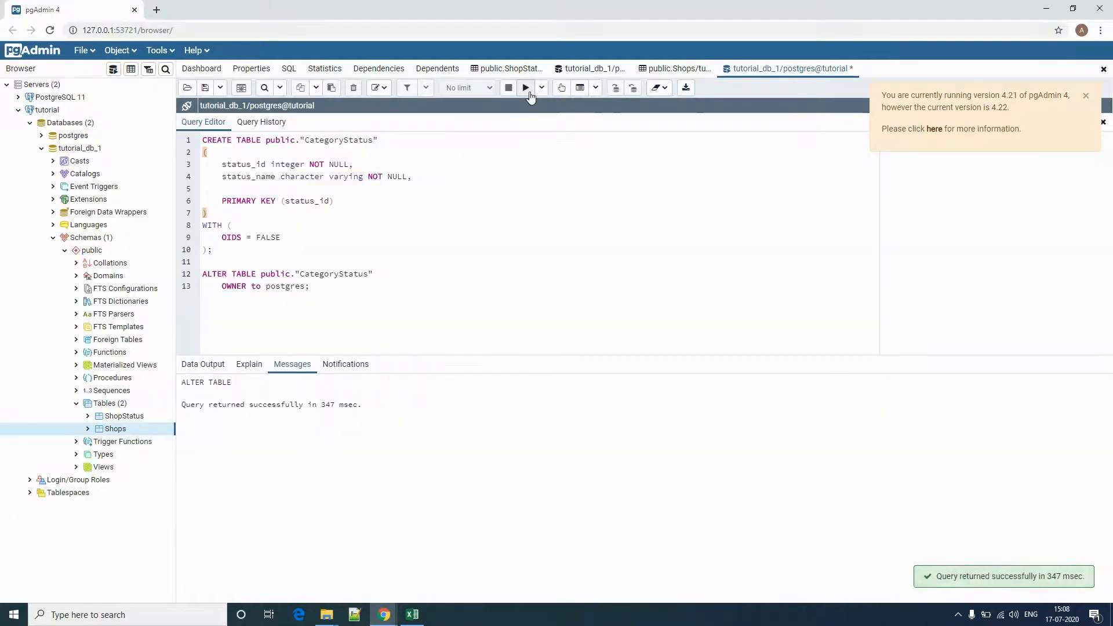
pyautogui.moveTo(263, 404); pyautogui.dragTo(367, 411)
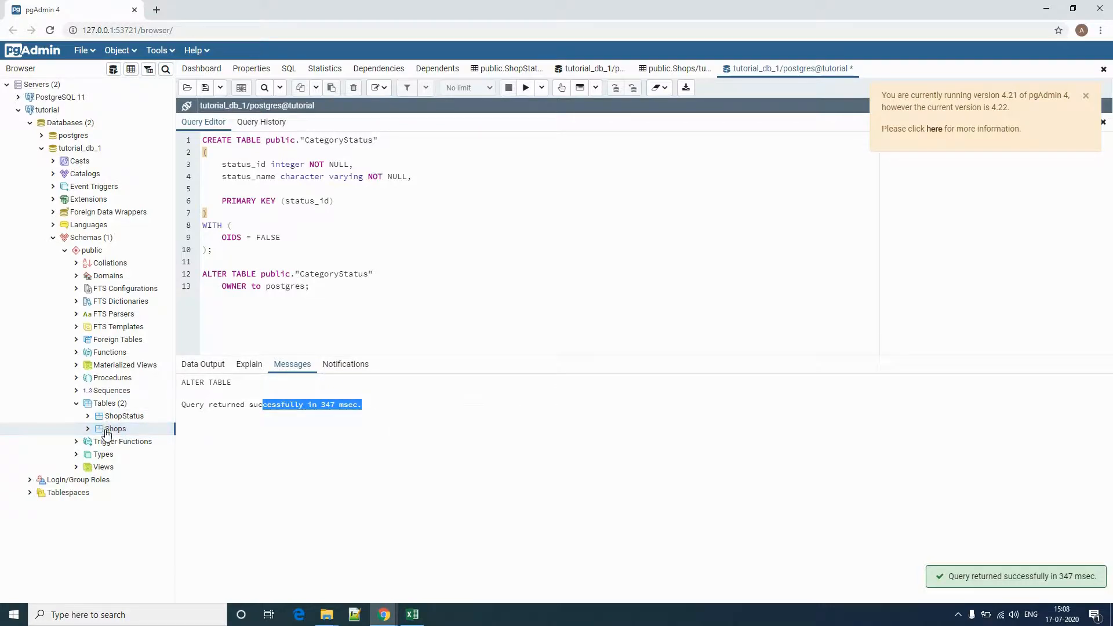
# Refresh the Tables node of the public schema and expand the CategoryStatus table down to its columns.
pyautogui.rightClick(110, 409)
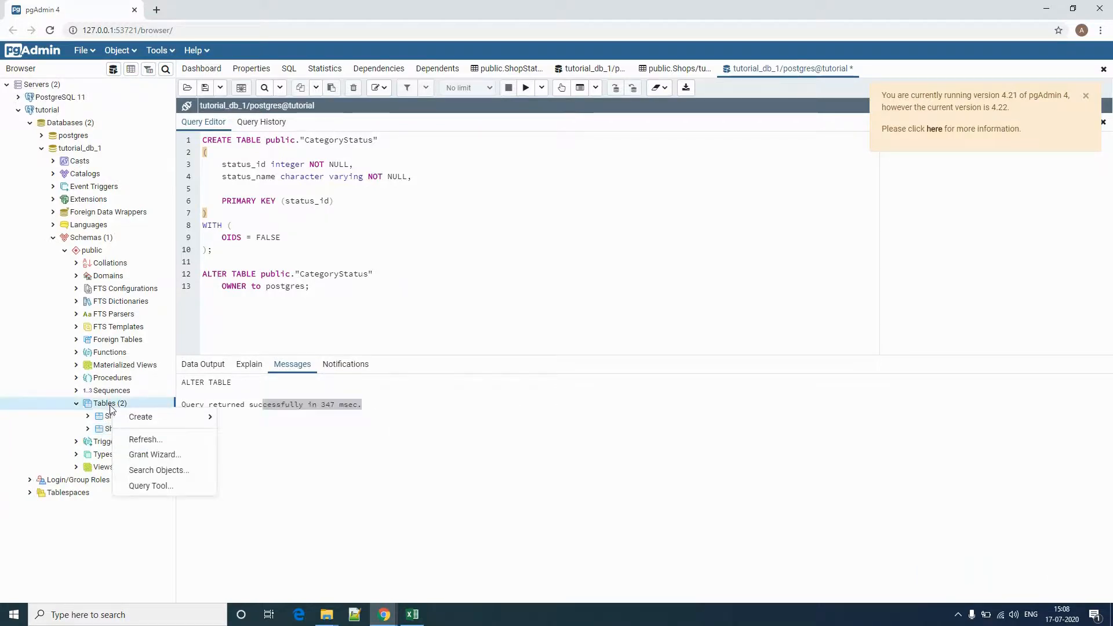
pyautogui.click(128, 438)
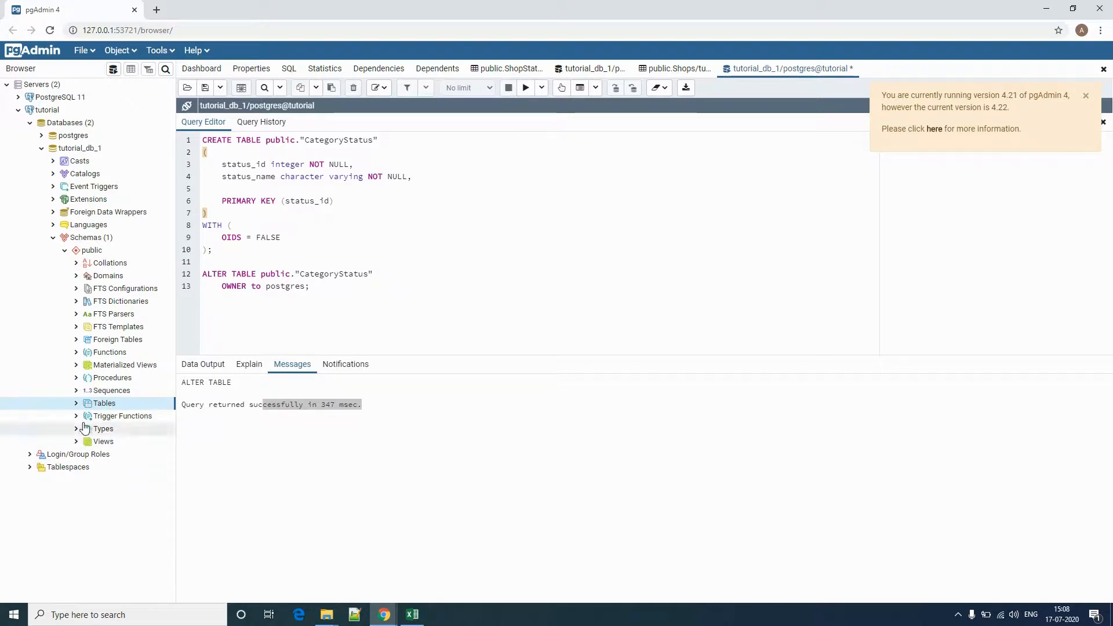
pyautogui.click(76, 404)
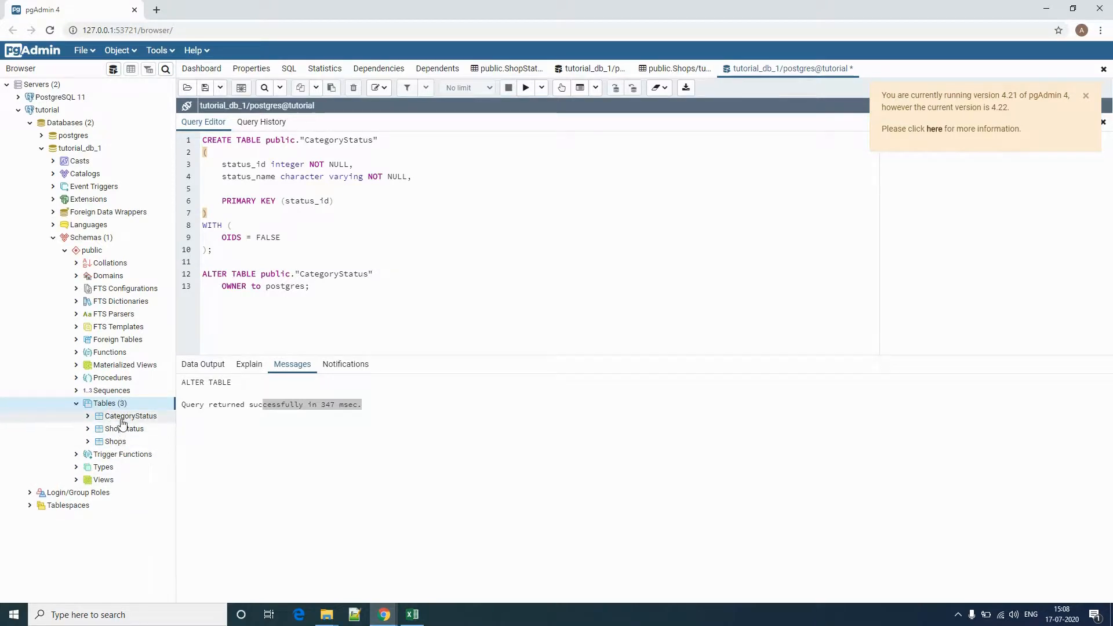
pyautogui.click(93, 417)
pyautogui.click(87, 416)
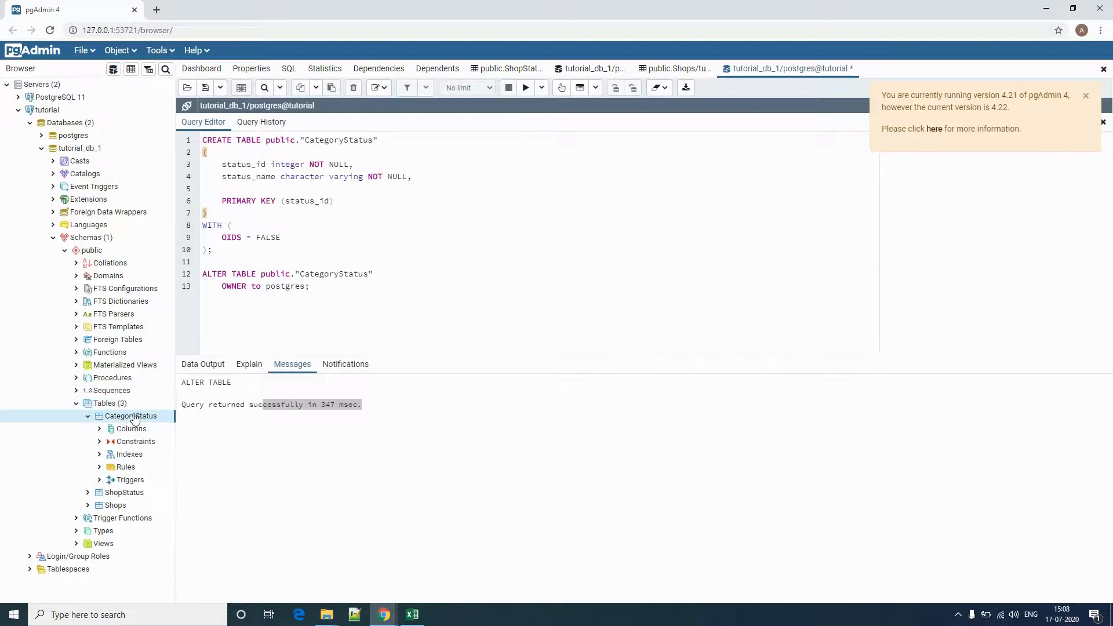
pyautogui.click(97, 430)
pyautogui.click(96, 430)
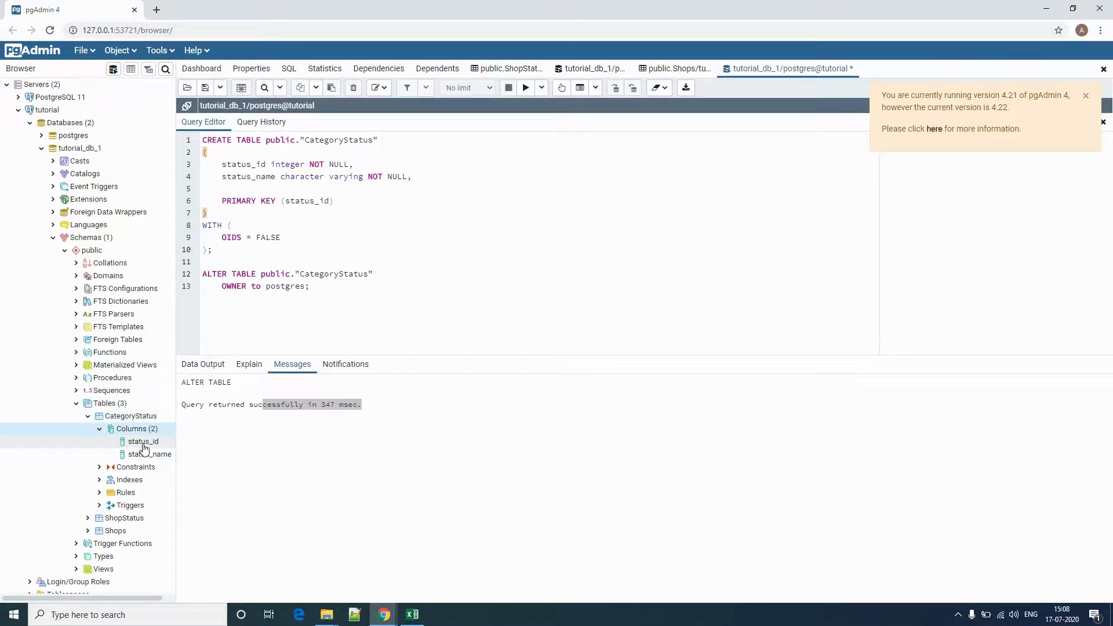
# Open the data view of the CategoryStatus table with all rows.
pyautogui.click(132, 416)
pyautogui.rightClick(133, 417)
pyautogui.moveTo(177, 360)
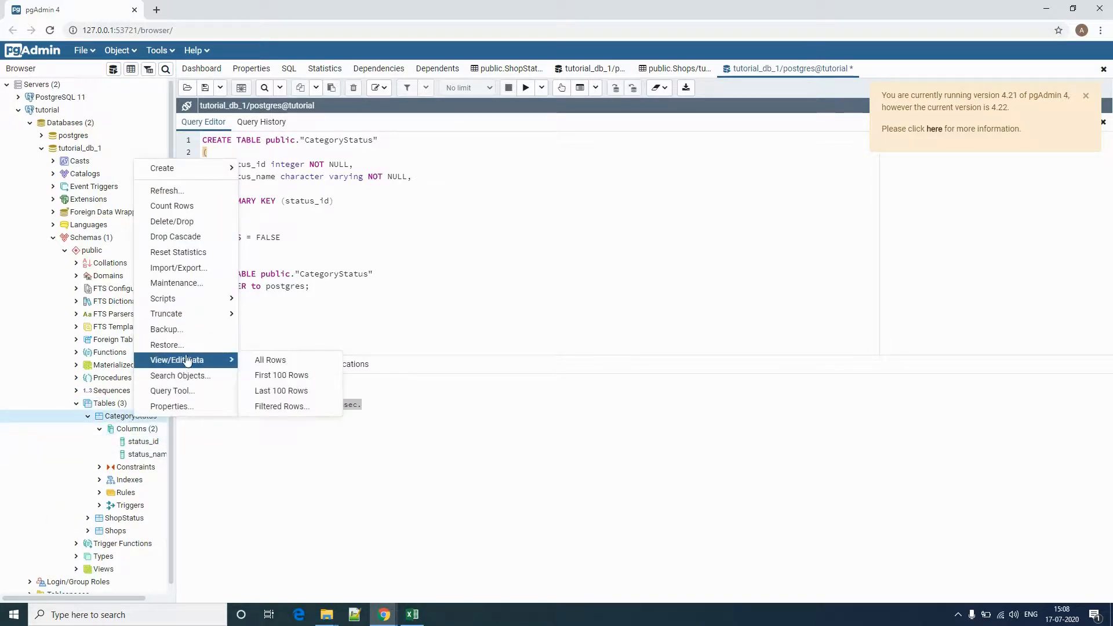
pyautogui.click(251, 361)
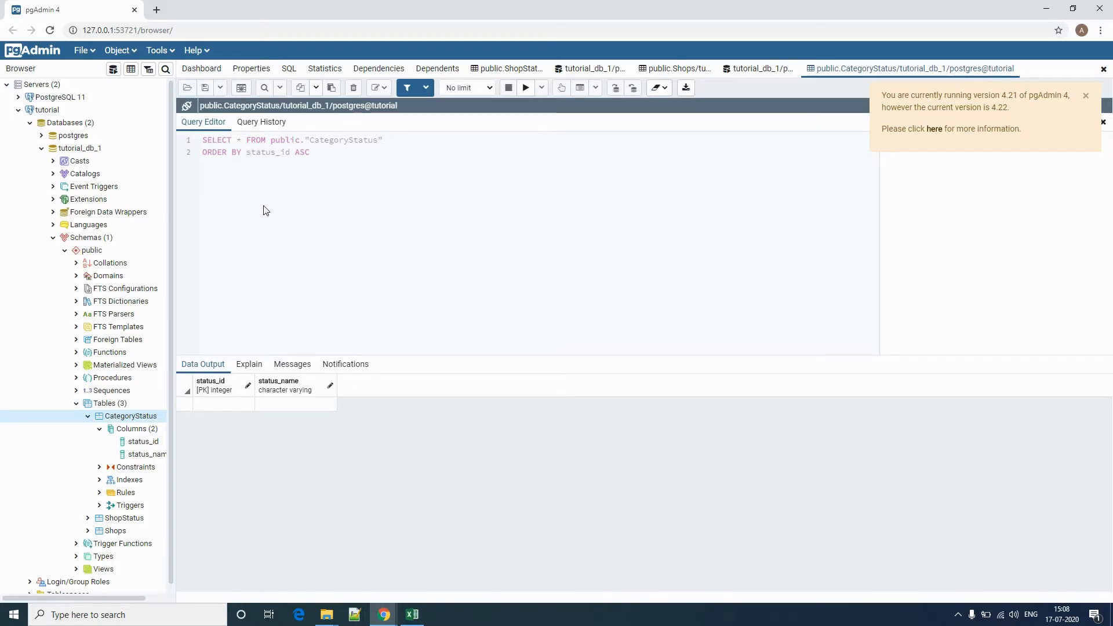
# Switch to the Excel schema design and review all the tables from ShopStatus down to Sales, including StaffStatus.
pyautogui.hotkey('alt', 'Tab')
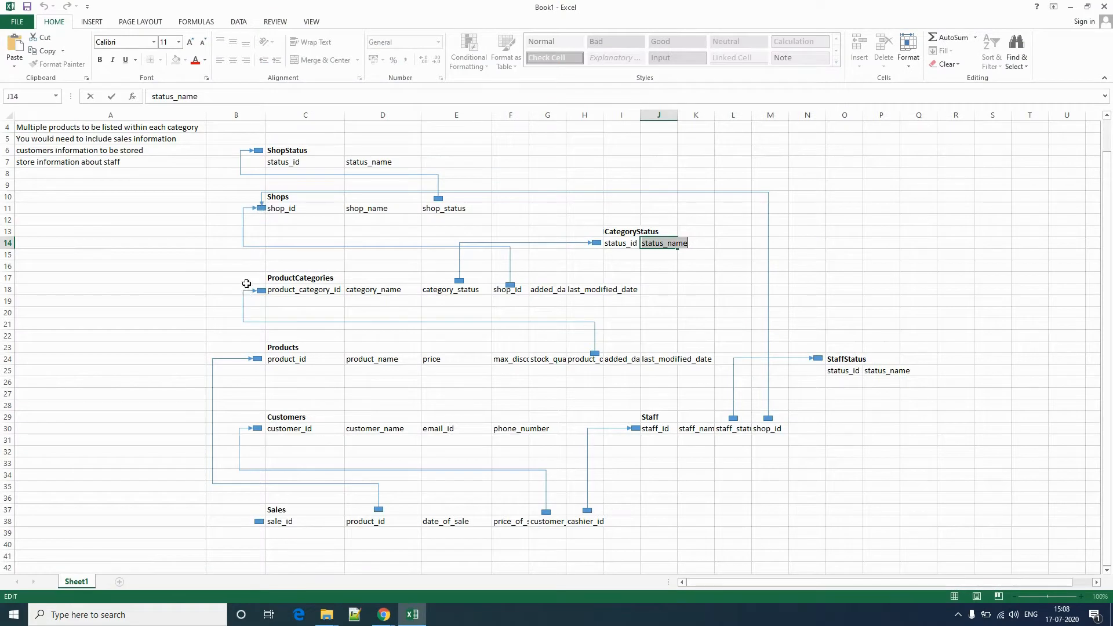
pyautogui.click(247, 283)
pyautogui.moveTo(268, 149); pyautogui.dragTo(542, 446)
pyautogui.moveTo(648, 485); pyautogui.dragTo(882, 519)
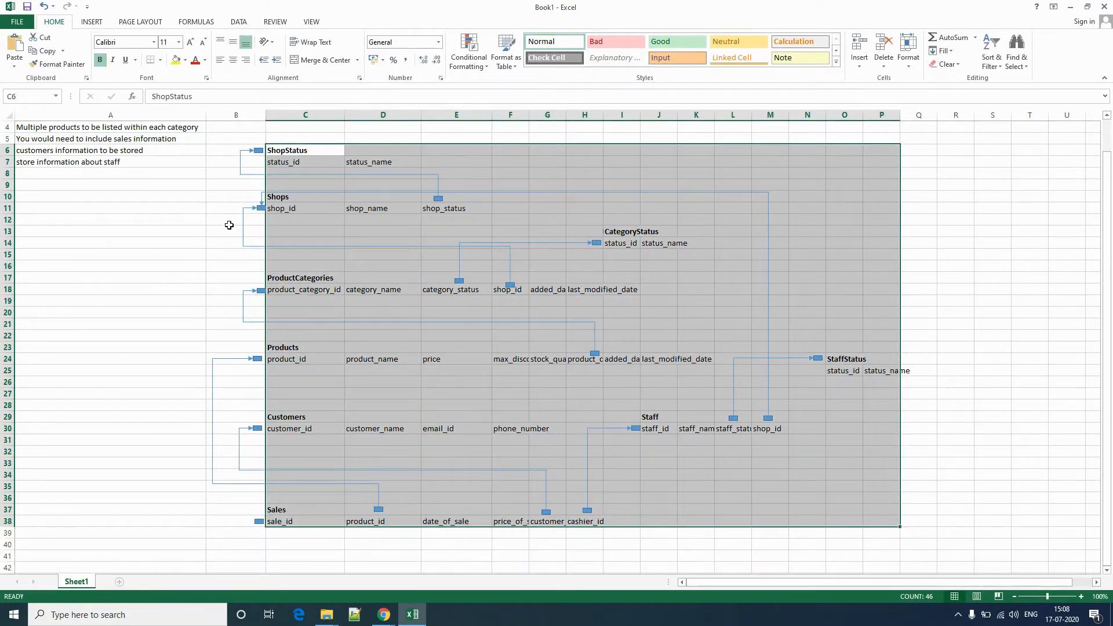
pyautogui.click(210, 233)
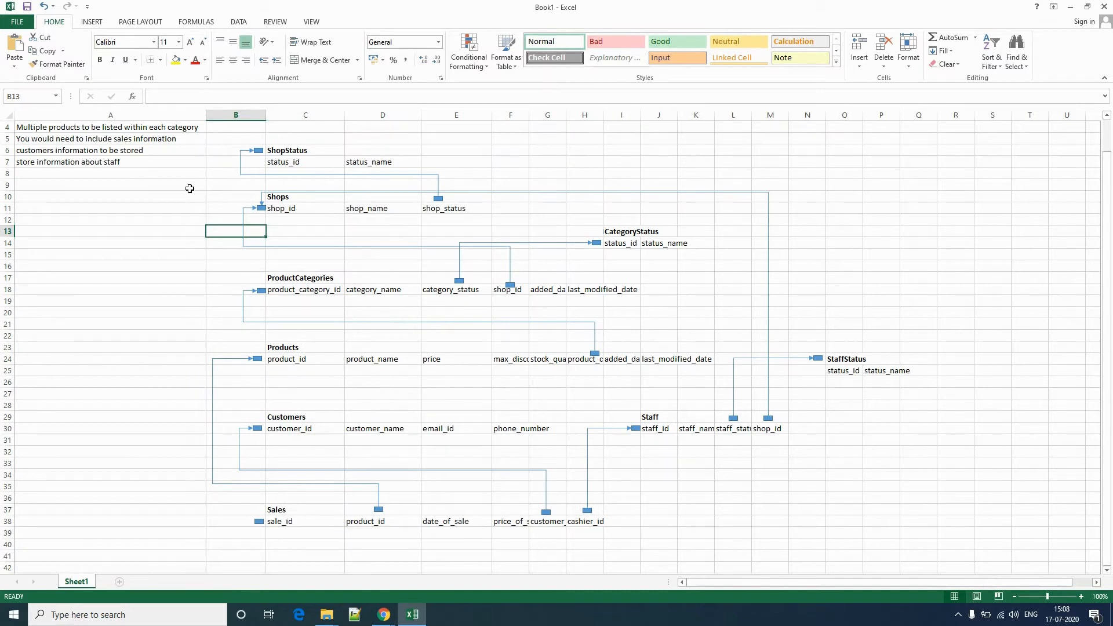